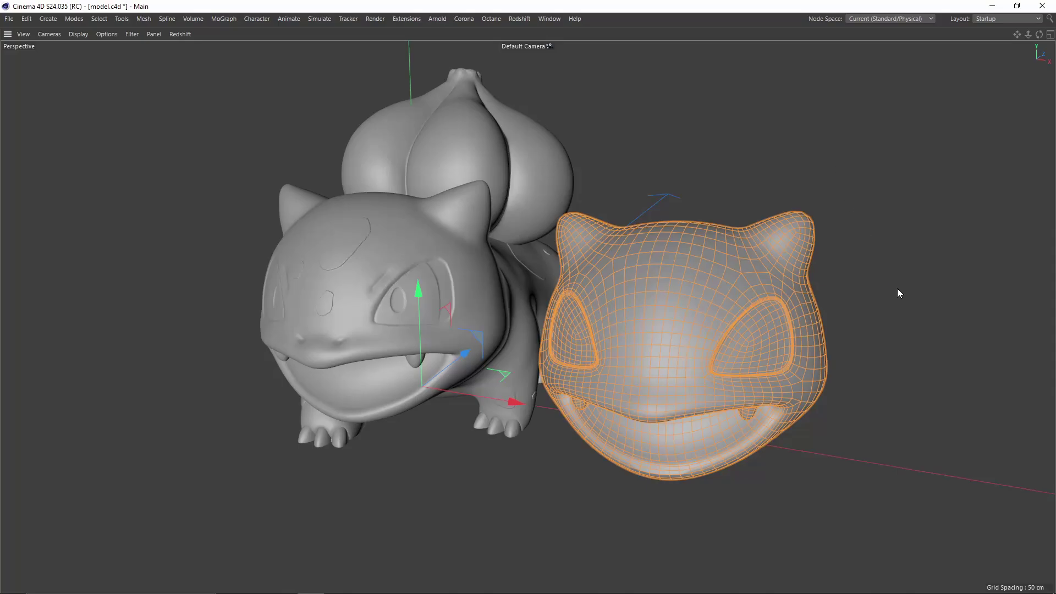
Examine the wireframe density of the Bulbasaur sculpt beside the retopologized head, then deselect it
left_click_drag(901, 297, 882, 360, "alt")
scroll(871, 407, "up", 1)
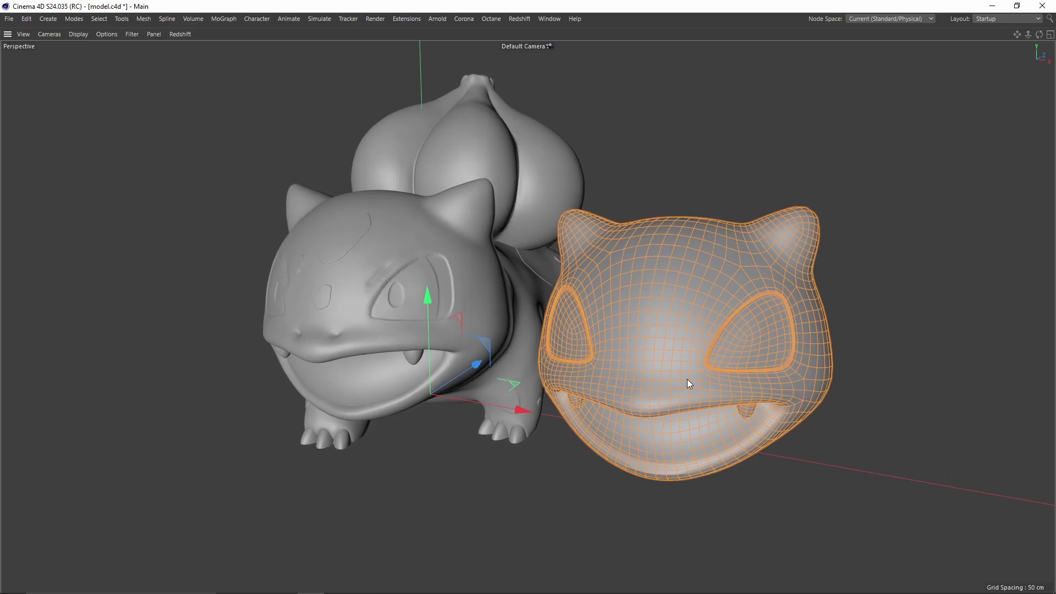
left_click(399, 227)
scroll(384, 254, "up", 5)
left_click_drag(424, 266, 504, 282, "alt")
middle_click_drag(528, 316, 499, 199, "alt")
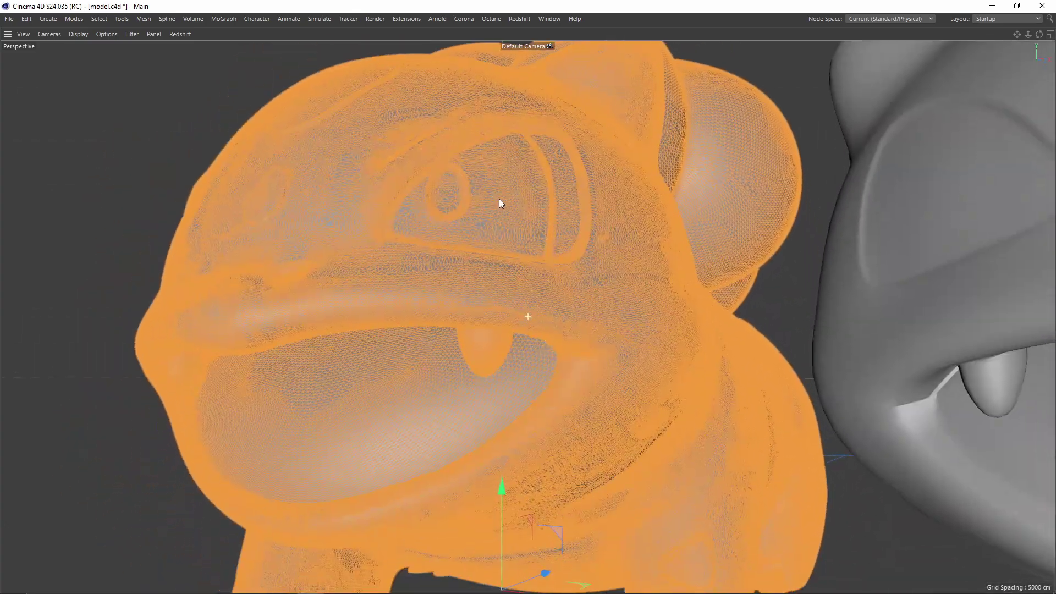
left_click_drag(495, 222, 531, 357, "alt")
scroll(529, 338, "down", 5)
scroll(529, 338, "down", 3)
left_click(752, 195)
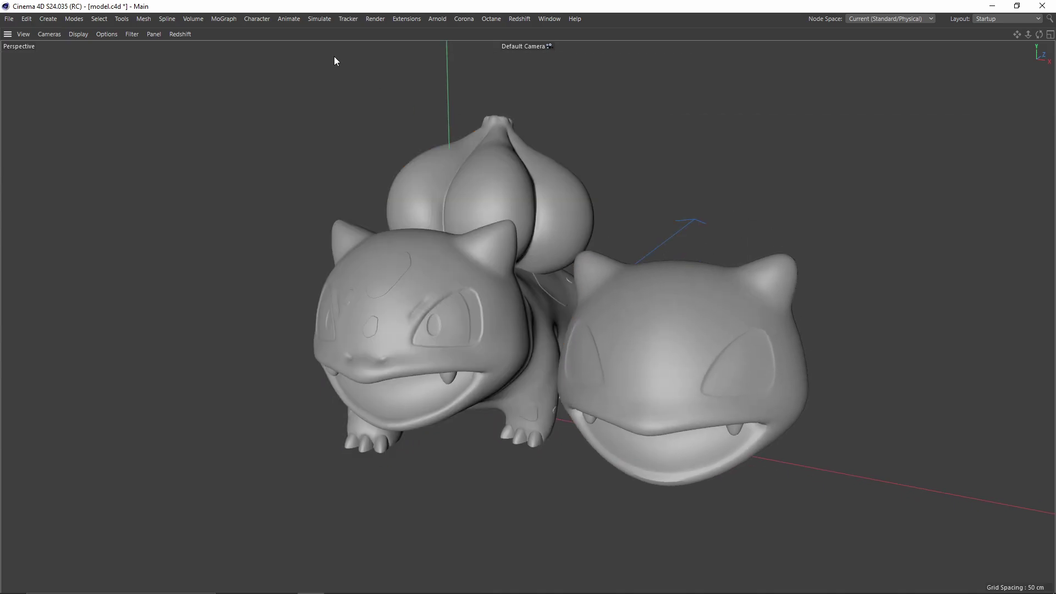
left_click(144, 18)
left_click(160, 38)
scroll(497, 370, "up", 2)
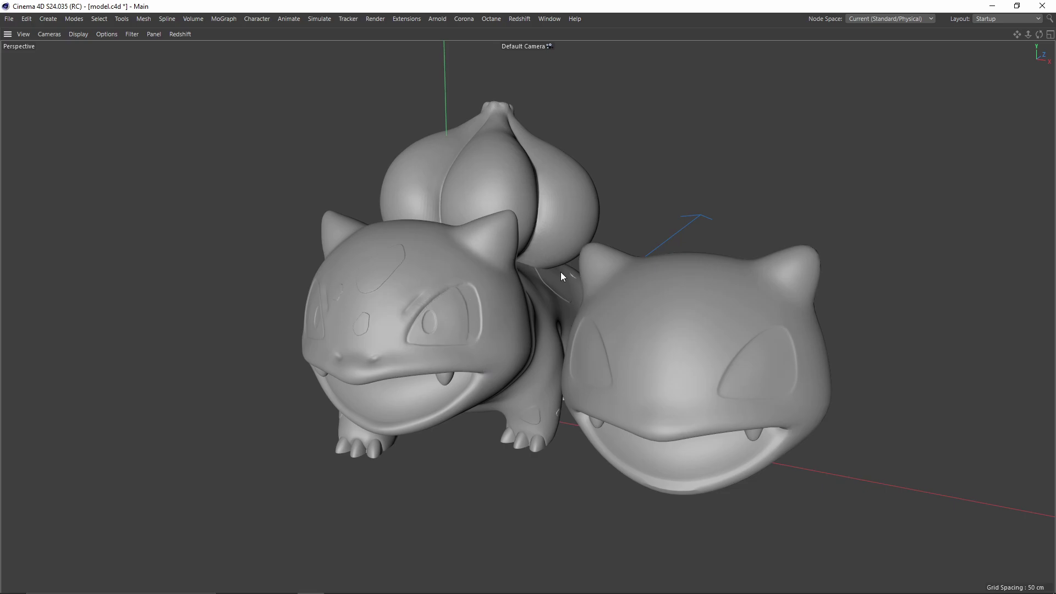
left_click_drag(543, 290, 542, 291, "alt")
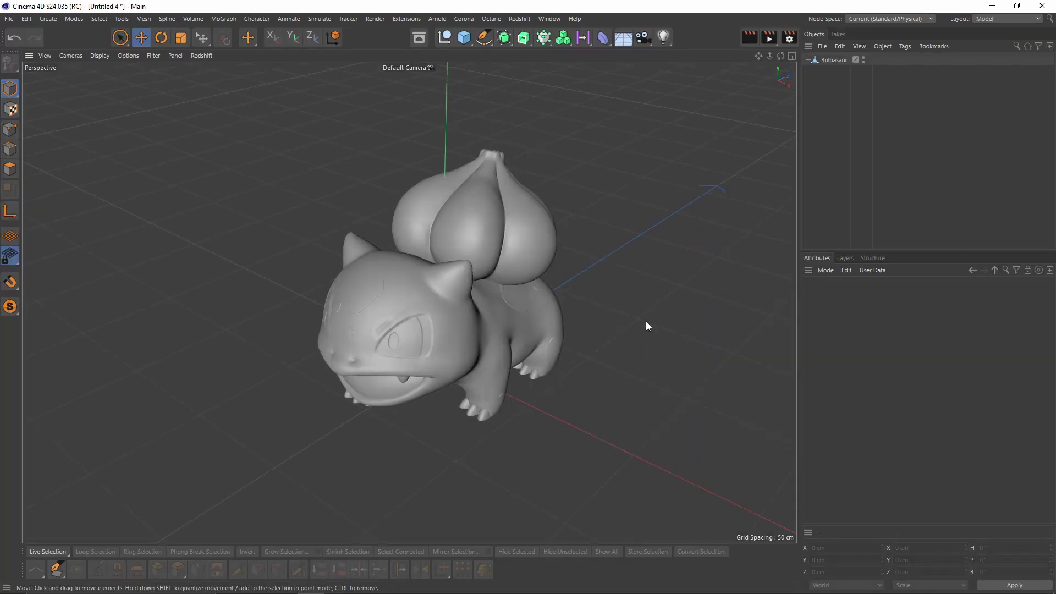
Outline the character's eye socket with a closed Doodle Paint stroke
scroll(385, 309, "up", 6)
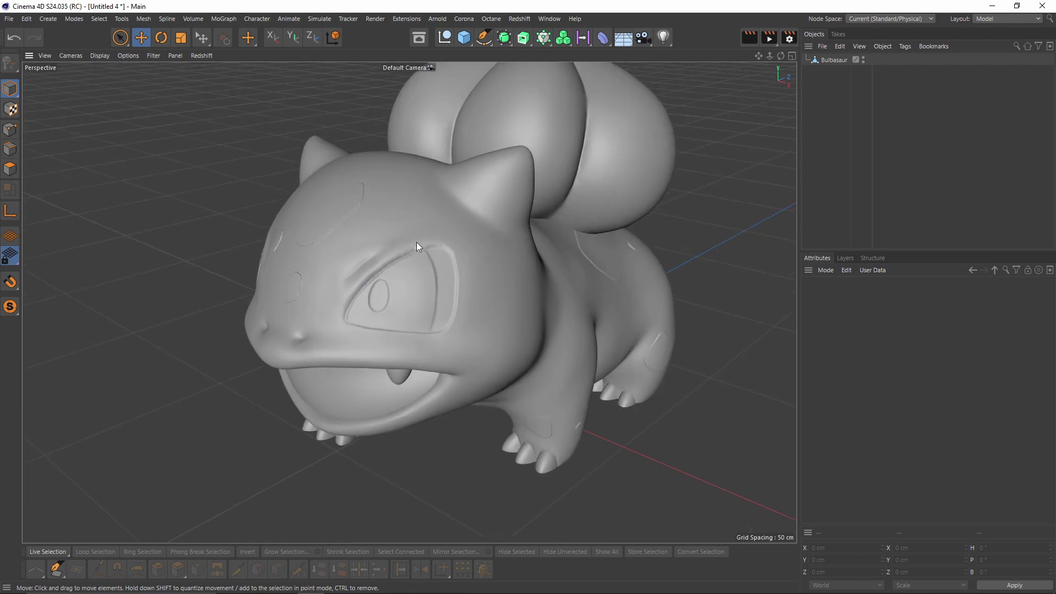
left_click(121, 18)
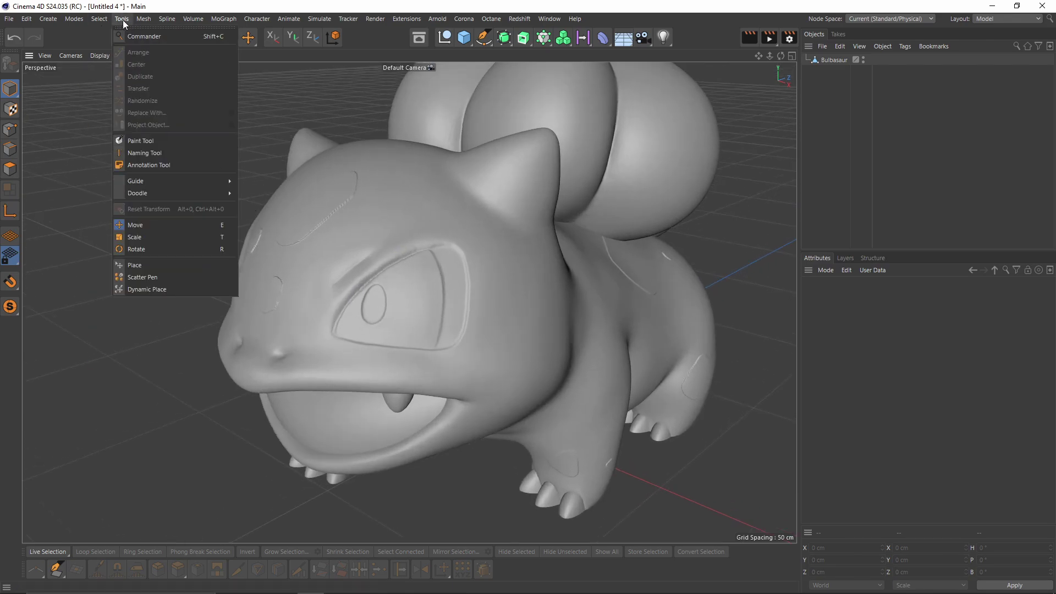
mouse_move(144, 194)
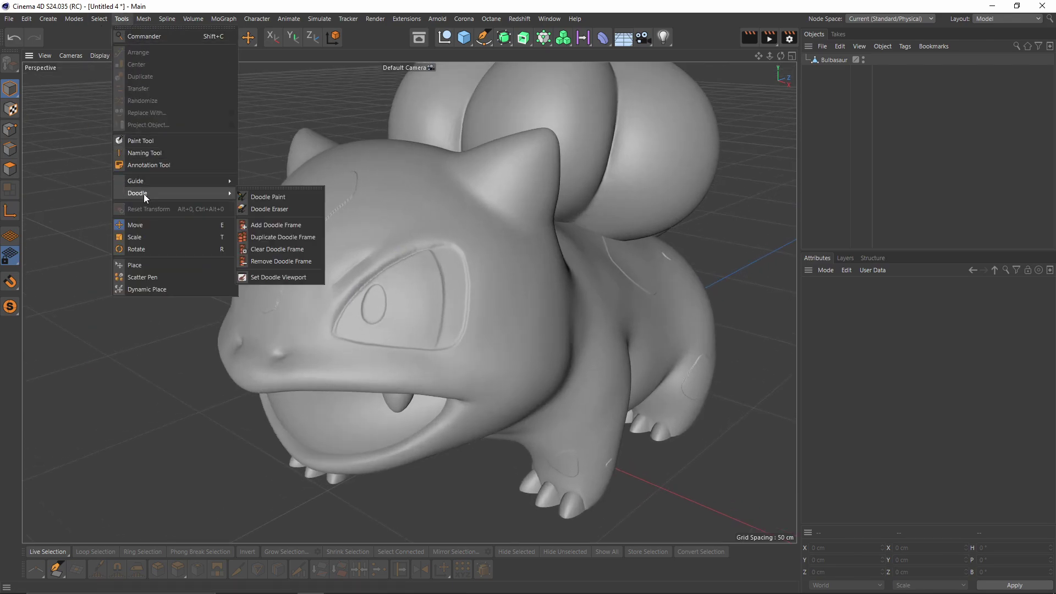
left_click(275, 197)
left_click_drag(356, 293, 384, 256)
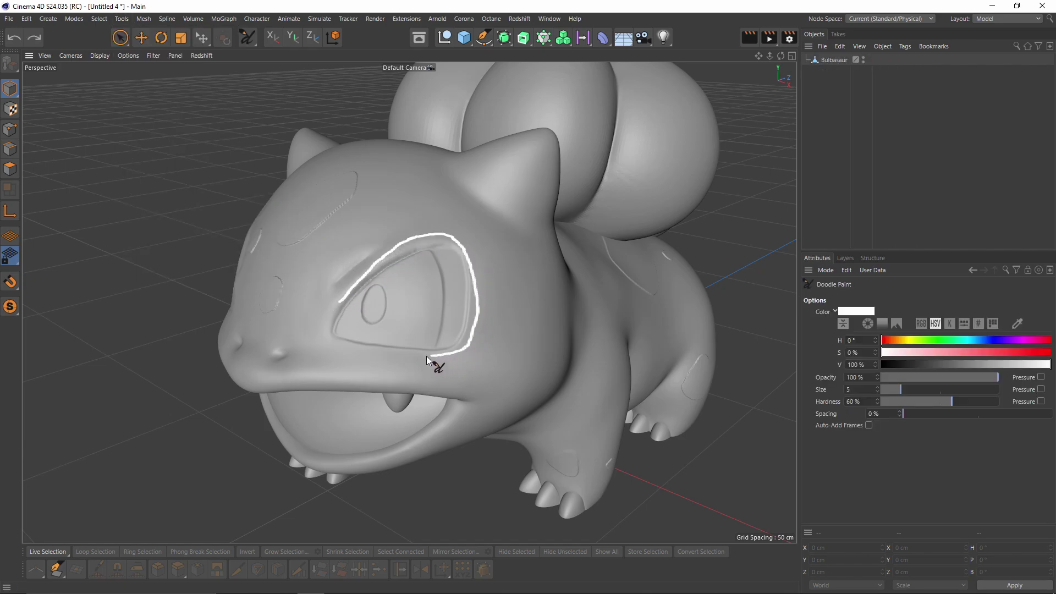
left_click_drag(326, 334, 339, 303)
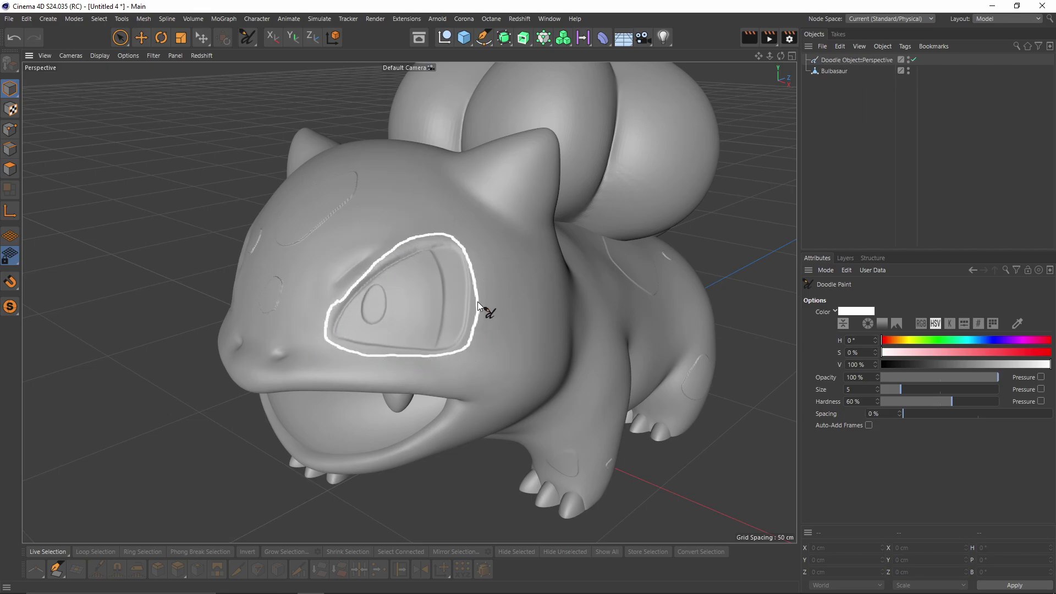
Circle the ear and the open mouth with Doodle Paint strokes from suitable view angles
mouse_move(497, 243)
left_mouse_down("alt")
mouse_move(359, 307)
mouse_move(502, 316)
mouse_move(516, 348)
mouse_move(589, 255)
left_mouse_up("alt")
left_click_drag(500, 252, 565, 356)
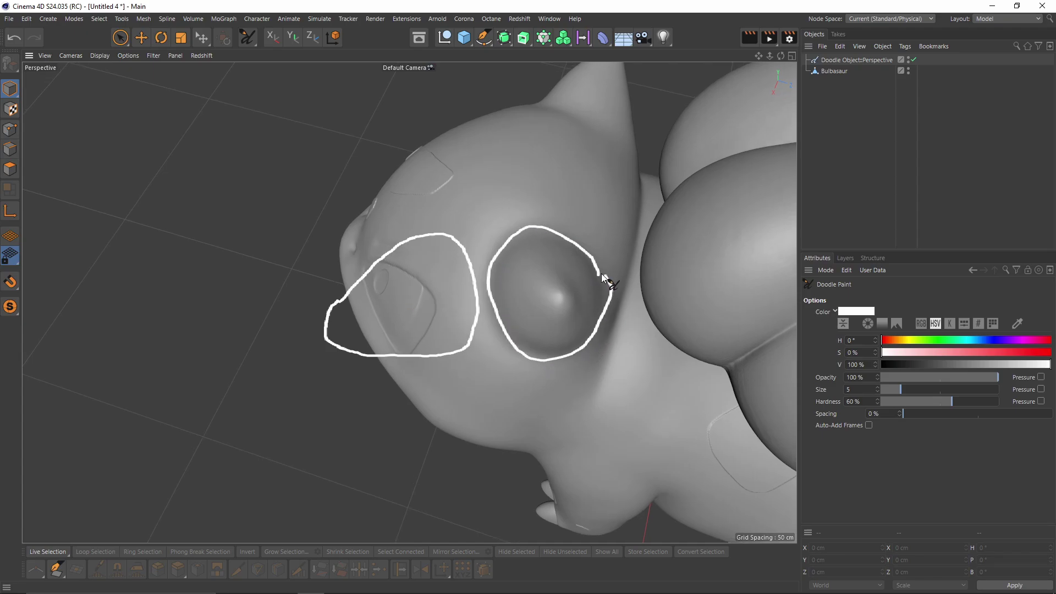
mouse_move(601, 273)
left_mouse_down("alt")
mouse_move(605, 300)
mouse_move(616, 293)
mouse_move(538, 376)
mouse_move(510, 376)
left_mouse_up("alt")
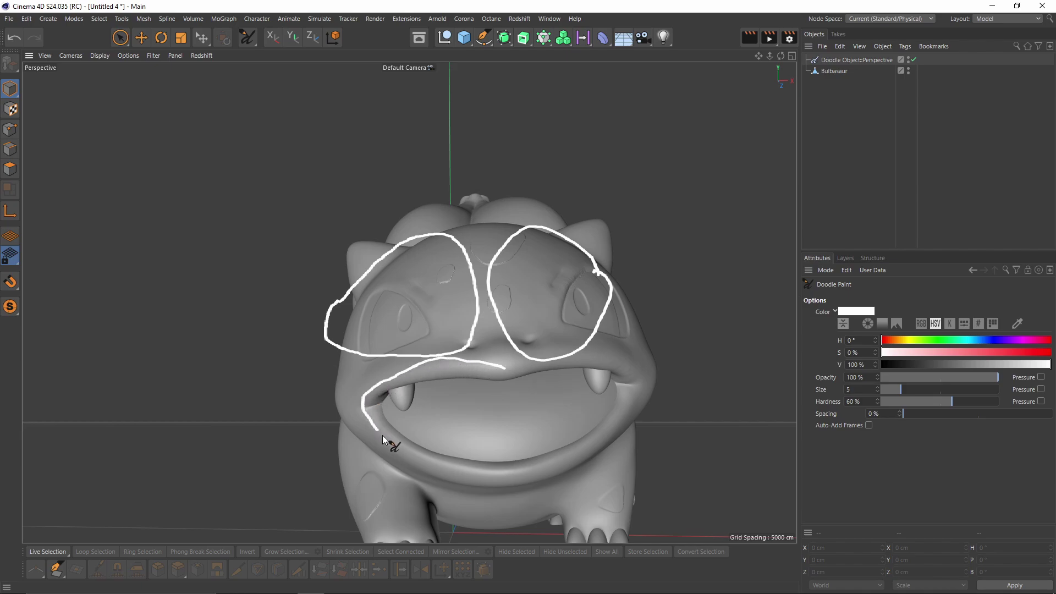
mouse_move(642, 380)
left_mouse_down()
mouse_move(570, 354)
mouse_move(452, 397)
mouse_move(474, 361)
left_mouse_up()
mouse_move(550, 441)
left_mouse_down("alt")
mouse_move(577, 325)
mouse_move(552, 370)
left_mouse_up("alt")
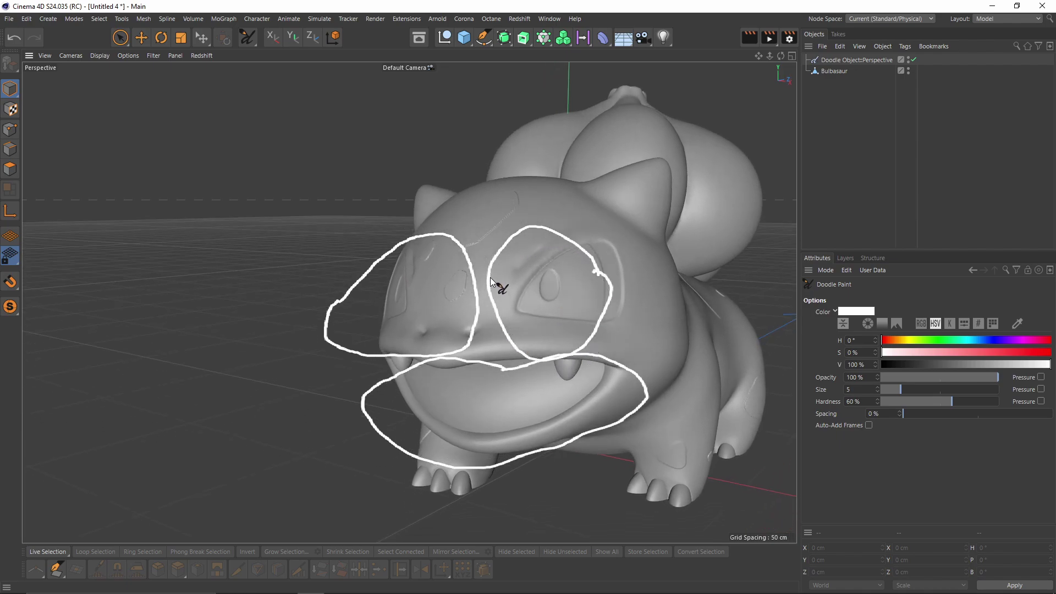
Draw a doodle stroke along the neck behind the head and delete the doodle object
mouse_move(563, 353)
left_mouse_down("alt")
mouse_move(531, 363)
mouse_move(615, 335)
mouse_move(688, 286)
left_mouse_up("alt")
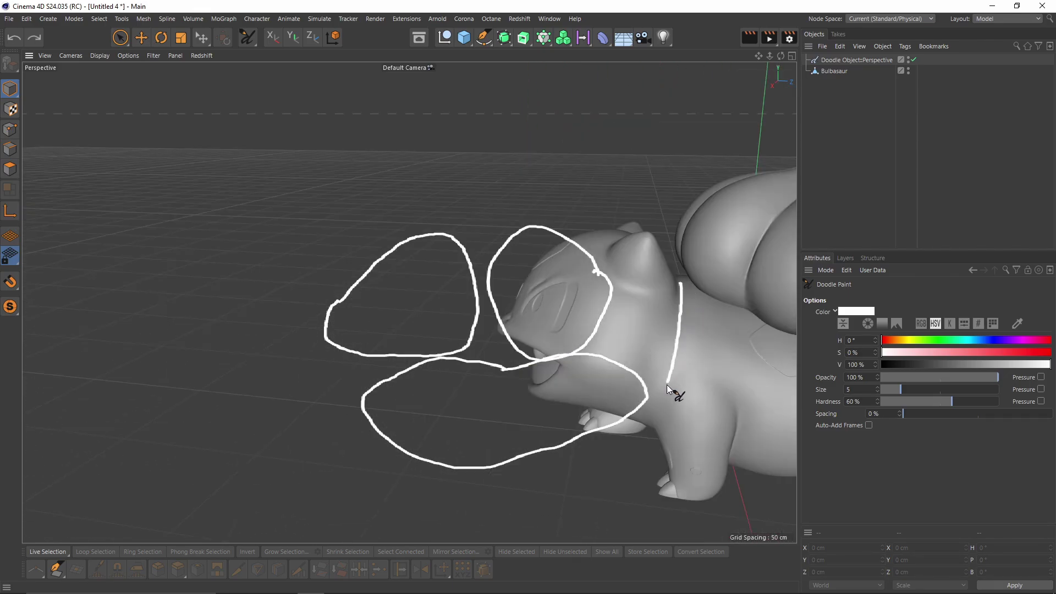
mouse_move(655, 410)
left_mouse_down()
mouse_move(646, 419)
mouse_move(656, 385)
mouse_move(549, 423)
mouse_move(555, 408)
left_mouse_up()
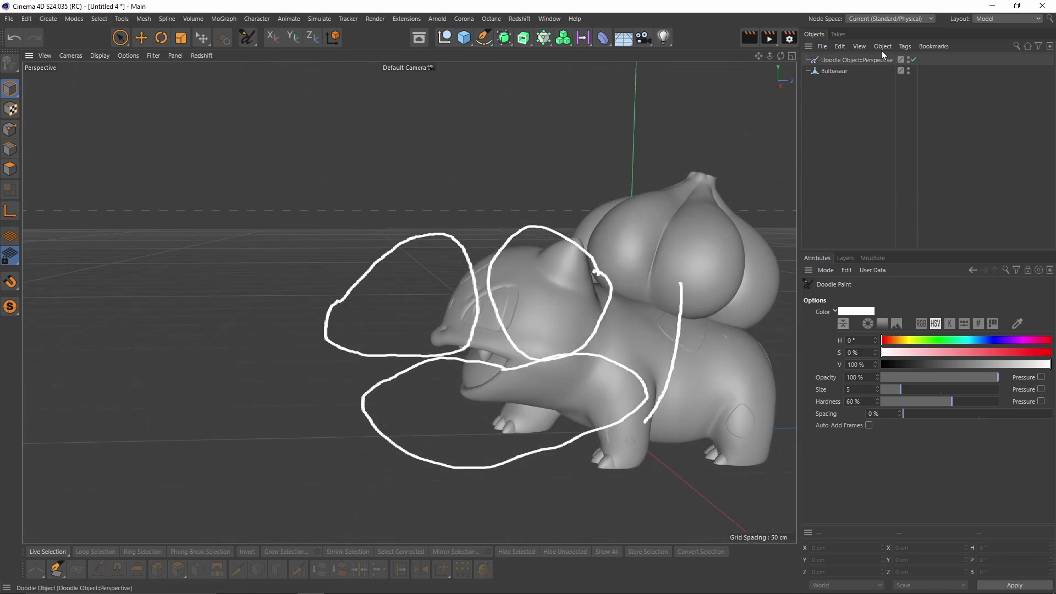
left_click(858, 61)
key("Delete")
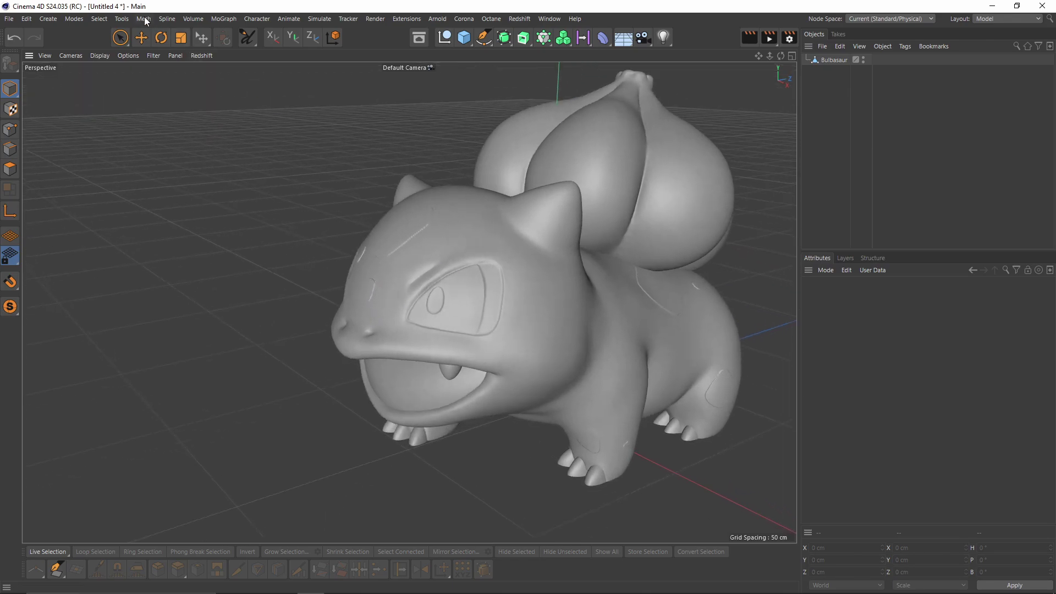
Activate the Polygon Pen in Points draw mode and enable Reproject Result
left_click(143, 18)
left_click(158, 39)
left_click_drag(394, 267, 450, 320, "alt")
scroll(451, 321, "up", 3)
middle_click_drag(657, 364, 624, 319, "alt")
scroll(624, 319, "up", 2)
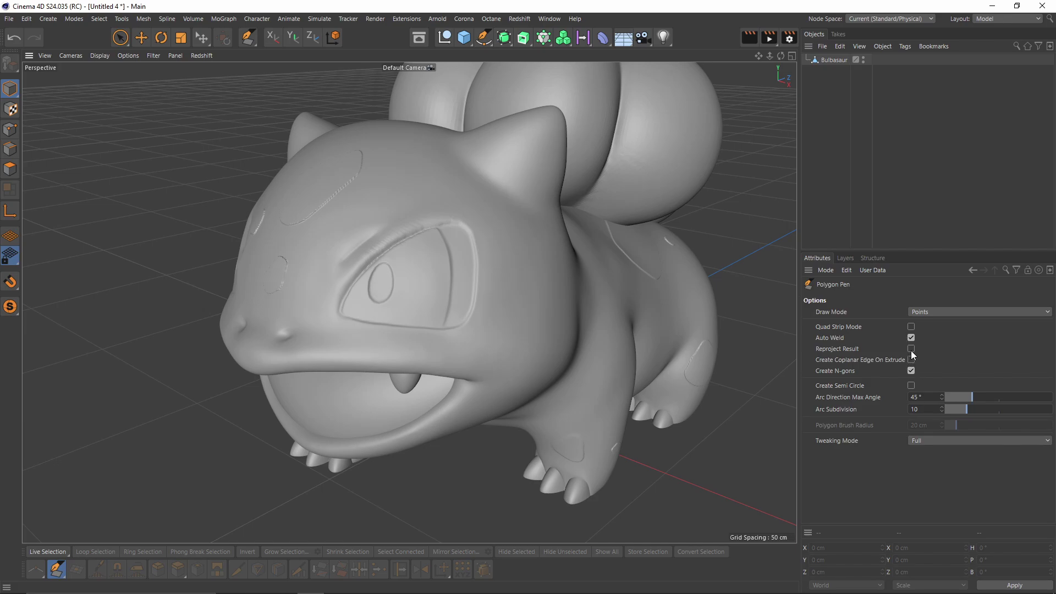
left_click(912, 349)
left_click_drag(503, 346, 478, 295, "alt")
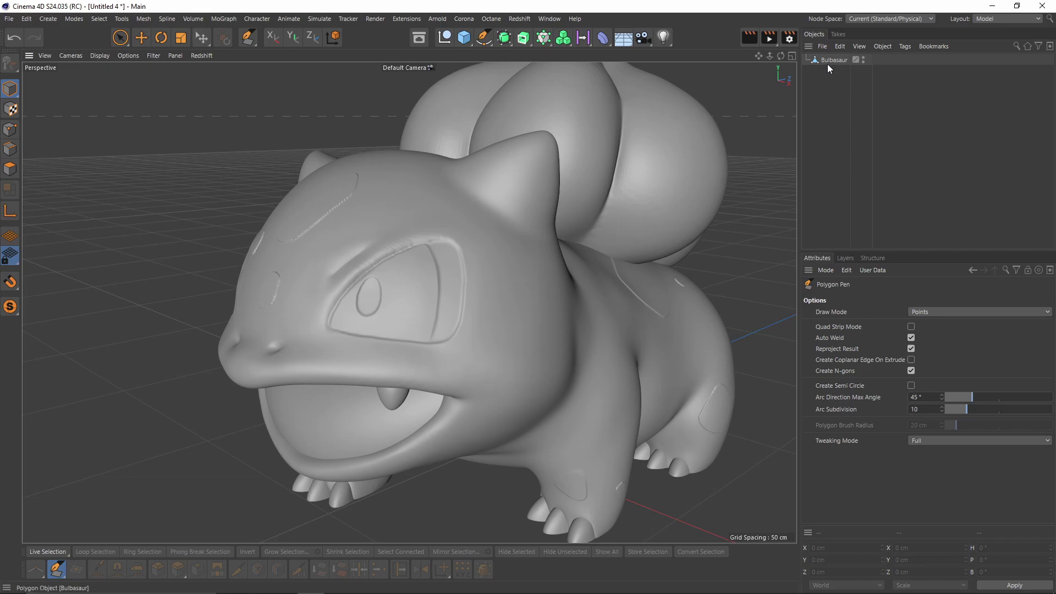
Draw the first retopology quad on the sculpt's surface just behind the rear edge of the eye
scroll(479, 263, "up", 4)
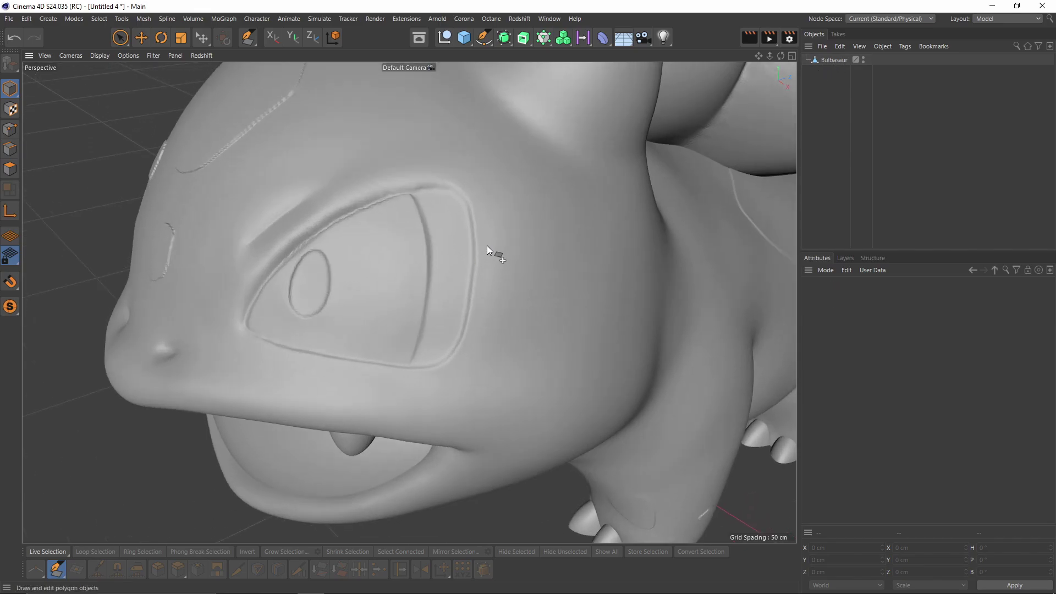
left_click(479, 256)
left_click(519, 252)
left_click(479, 255)
left_click_drag(507, 289, 553, 265, "alt")
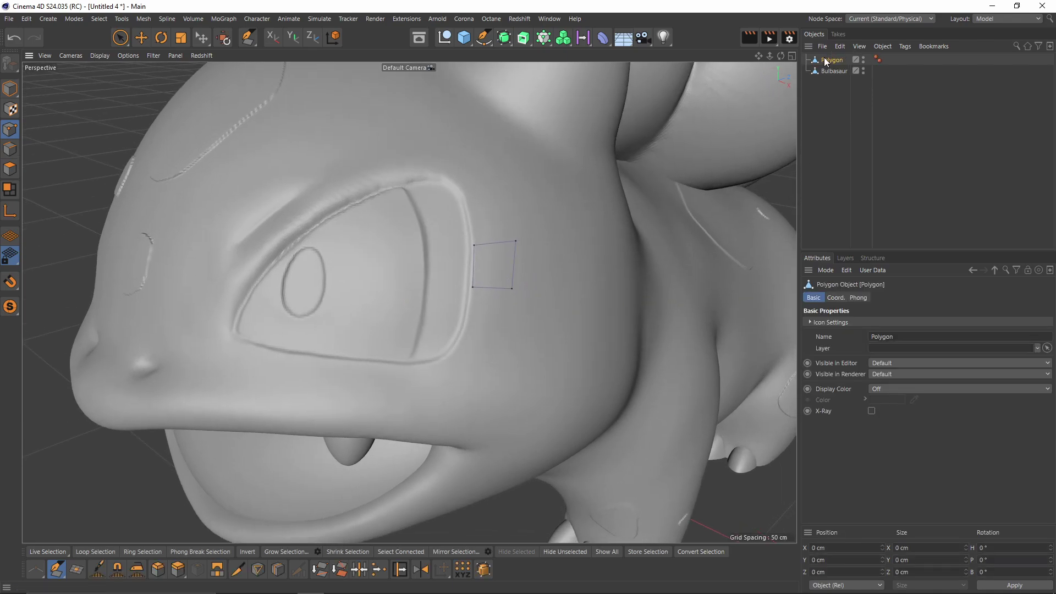
Extrude edges from the first quad upward and downward to form a strip along the rear of the eye
scroll(537, 145, "up", 3)
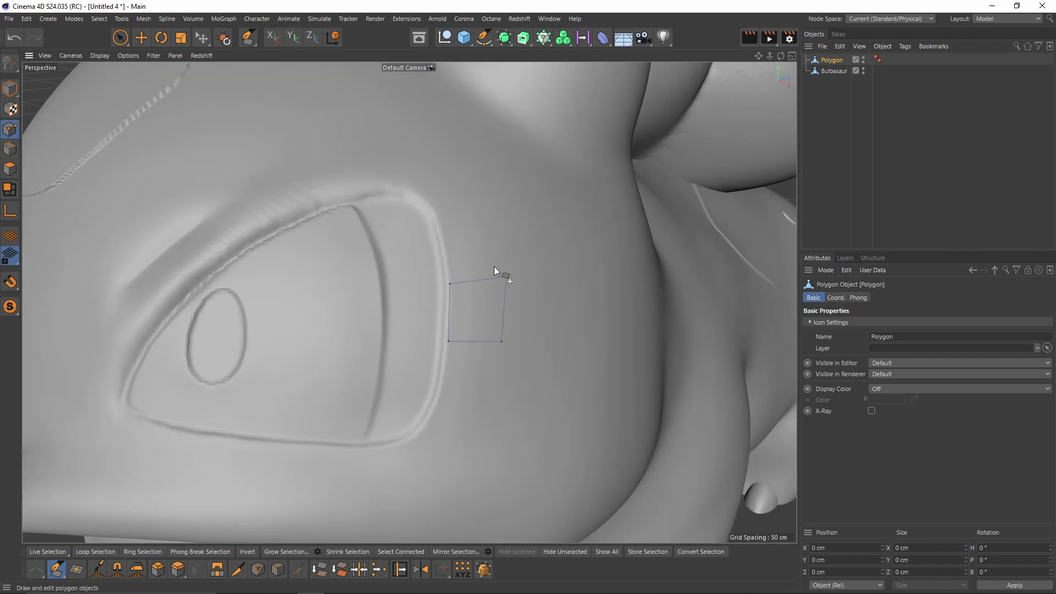
left_click_drag(497, 259, 483, 288, "alt")
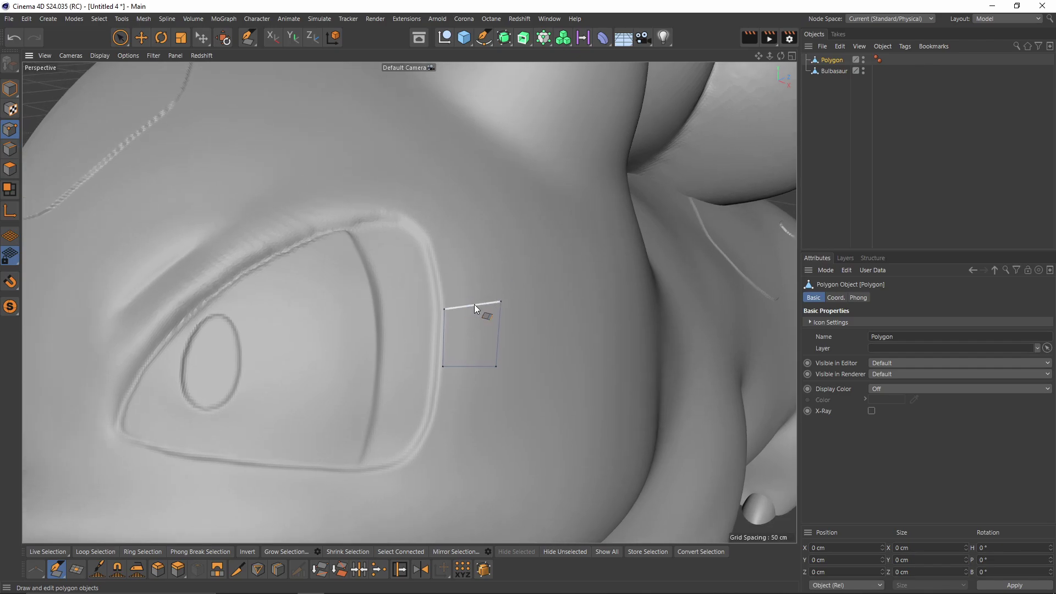
scroll(469, 245, "down", 3)
left_click_drag(467, 262, 519, 280, "alt")
scroll(483, 266, "up", 6)
key("ctrl+z")
left_click_drag(538, 260, 459, 265, "alt")
key("ctrl+z")
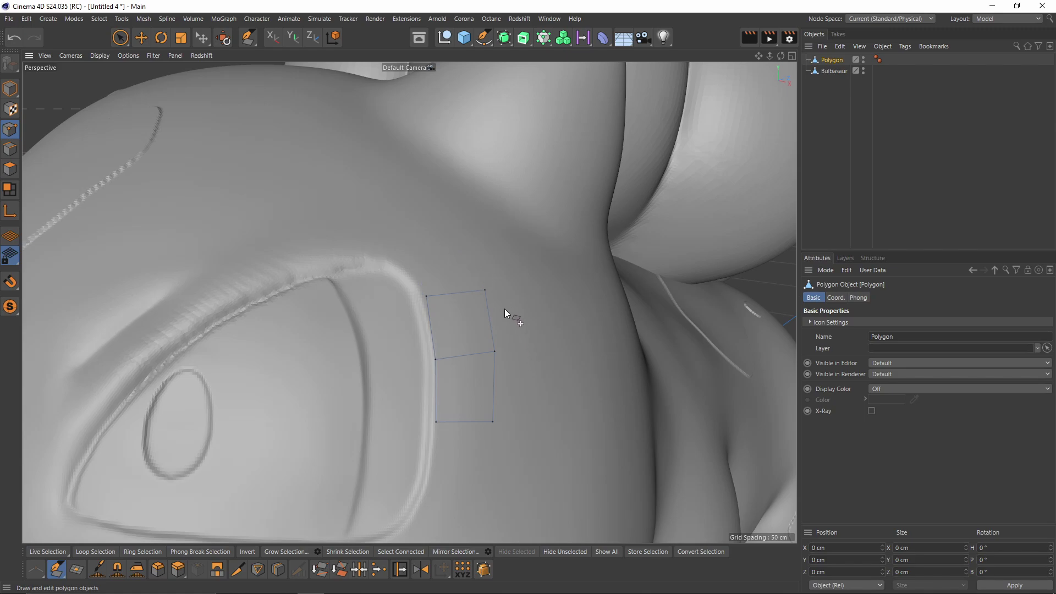
left_click_drag(504, 240, 492, 308, "alt")
left_click_drag(482, 265, 546, 256, "alt")
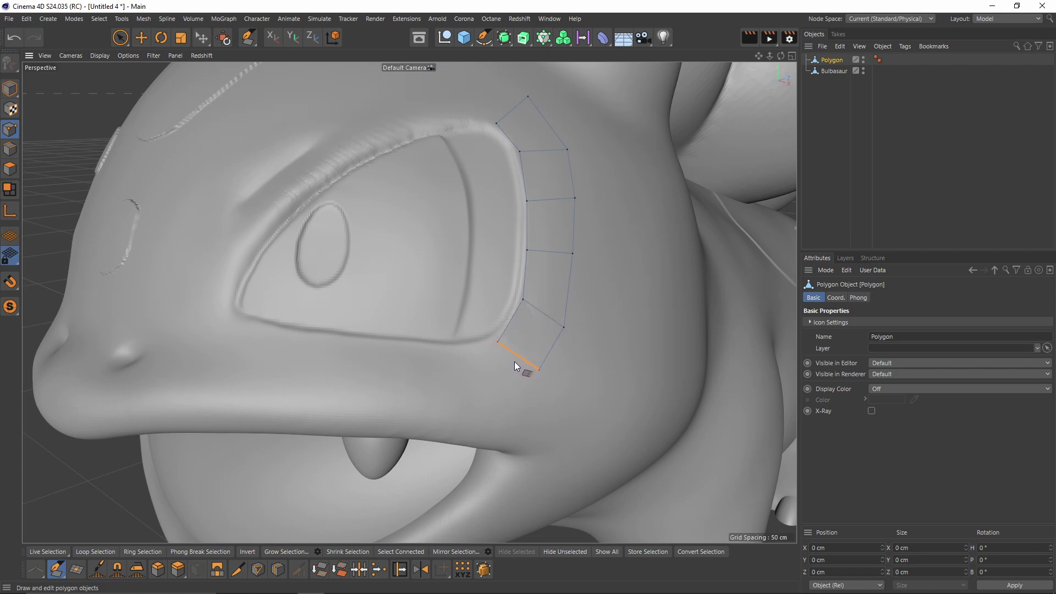
Extend the quad strip under the eye, around its front corner and along the brow to close the loop
mouse_move(462, 371)
left_mouse_down("ctrl")
mouse_move(442, 365)
mouse_move(448, 387)
mouse_move(443, 366)
left_mouse_up("ctrl")
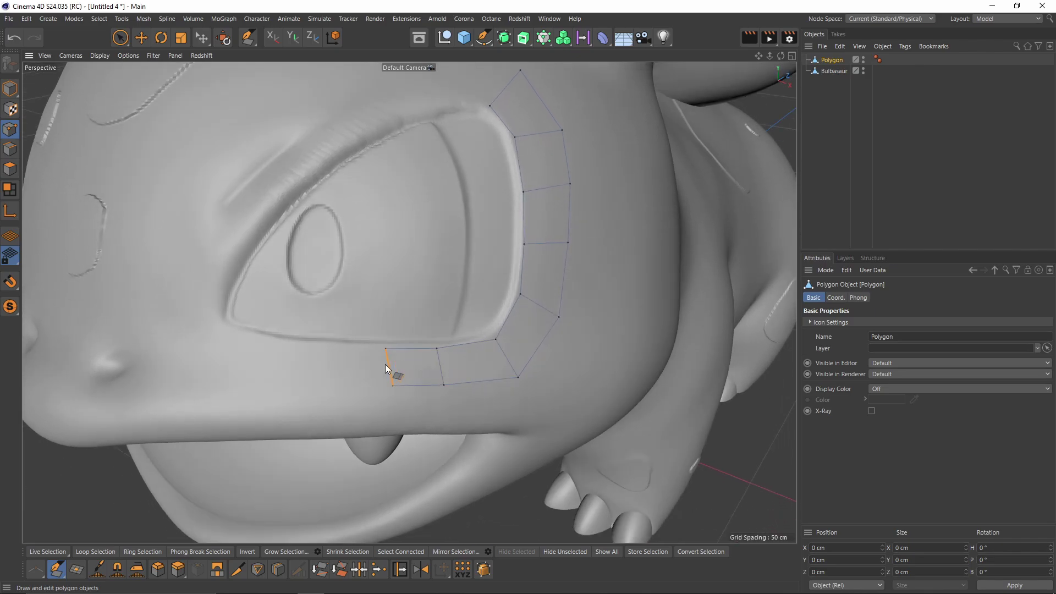
left_click_drag(378, 362, 314, 363, "alt")
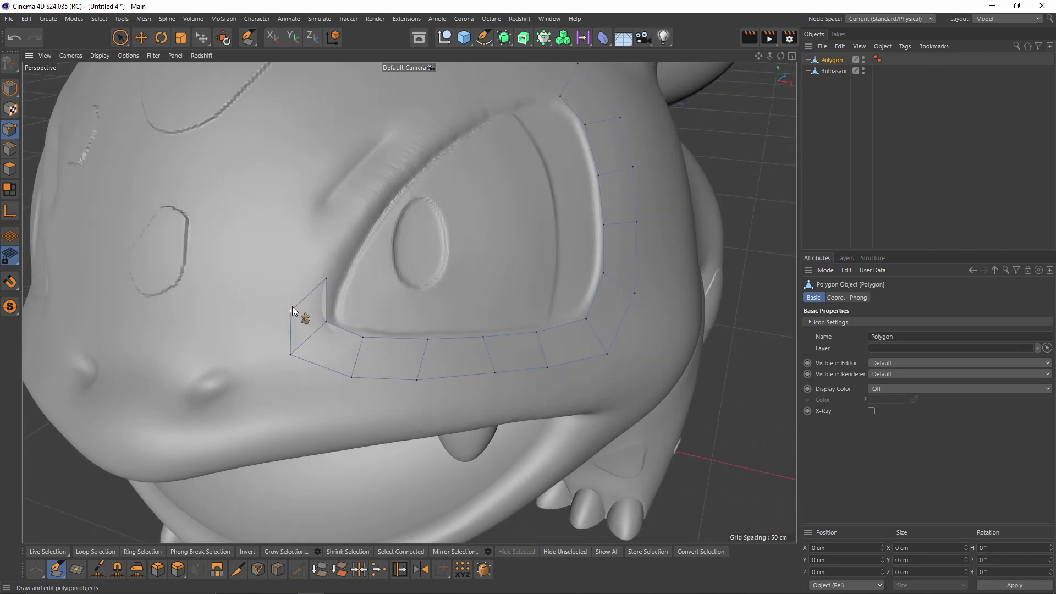
left_click_drag(291, 313, 385, 156, "ctrl")
scroll(385, 165, "up", 3)
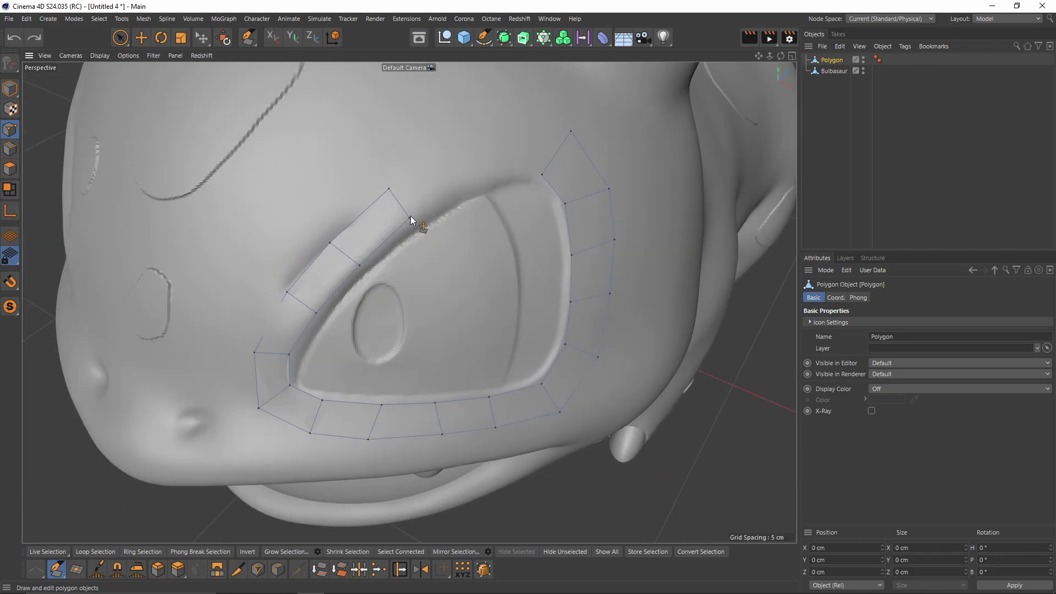
scroll(407, 215, "down", 3)
left_click_drag(467, 201, 506, 209)
Switch to the Move tool and select all polygons of the eye loop
left_click_drag(506, 209, 567, 383, "alt")
scroll(567, 383, "down", 6)
key("e")
key("ctrl+a")
left_click_drag(549, 292, 436, 318, "alt")
right_click_drag(409, 302, 515, 260, "alt")
middle_click_drag(478, 261, 531, 250, "alt")
left_click_drag(531, 250, 493, 276, "alt")
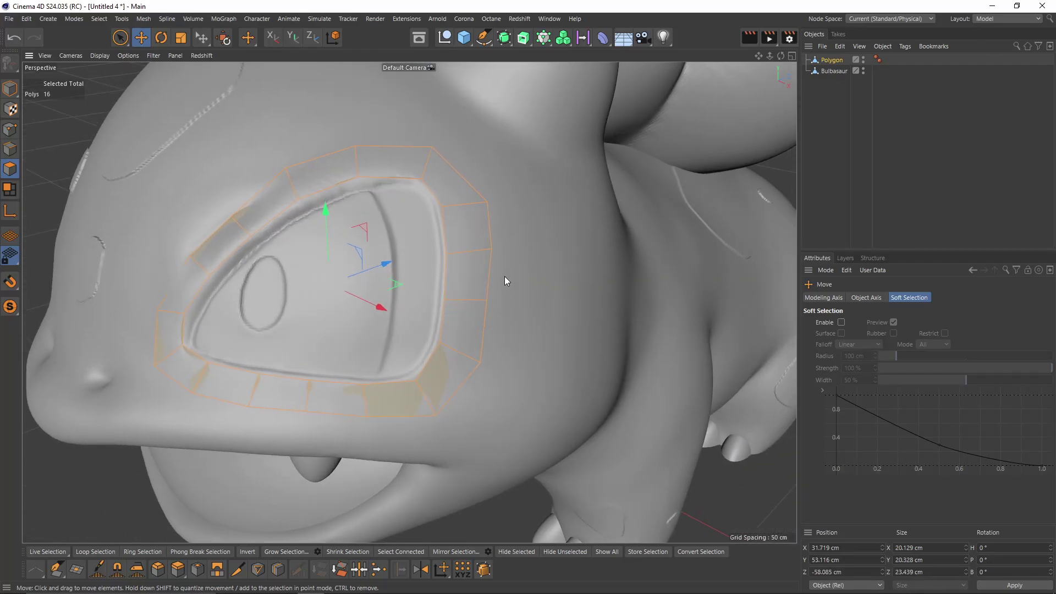
middle_click_drag(463, 276, 503, 310, "alt")
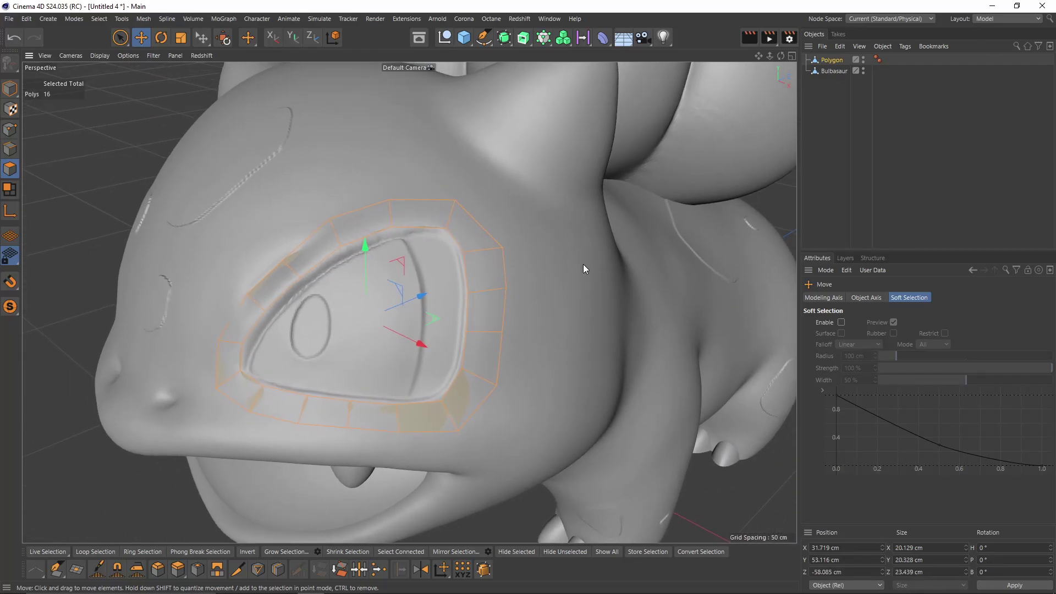
Reactivate the Polygon Pen and inspect where the eye loop's polygons sink into the sculpt
key("m")
key("e")
right_click_drag(484, 248, 510, 225, "alt")
left_click_drag(510, 224, 519, 203, "alt")
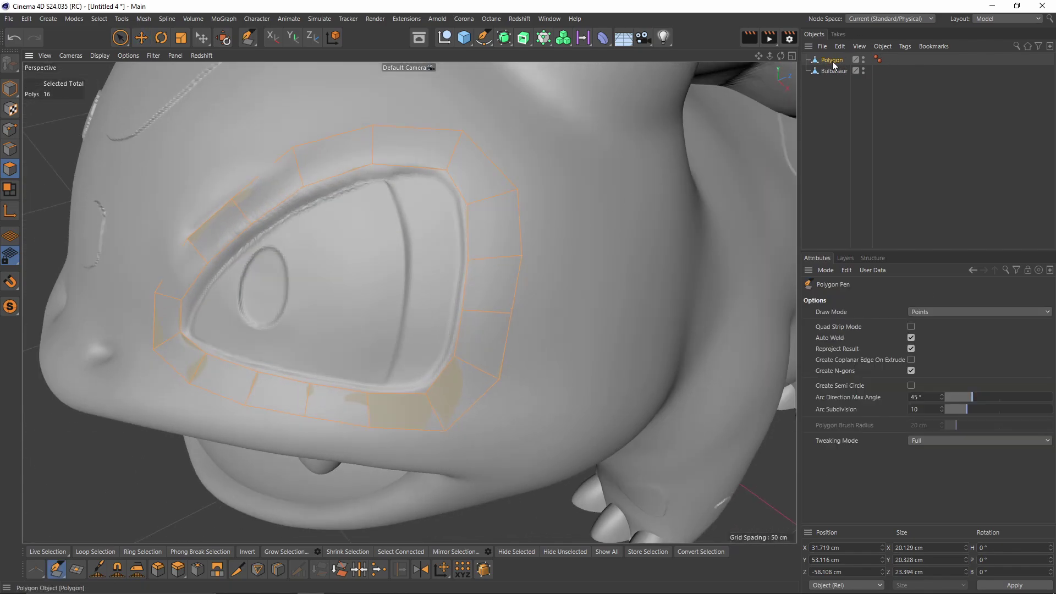
left_click_drag(513, 195, 503, 208, "alt")
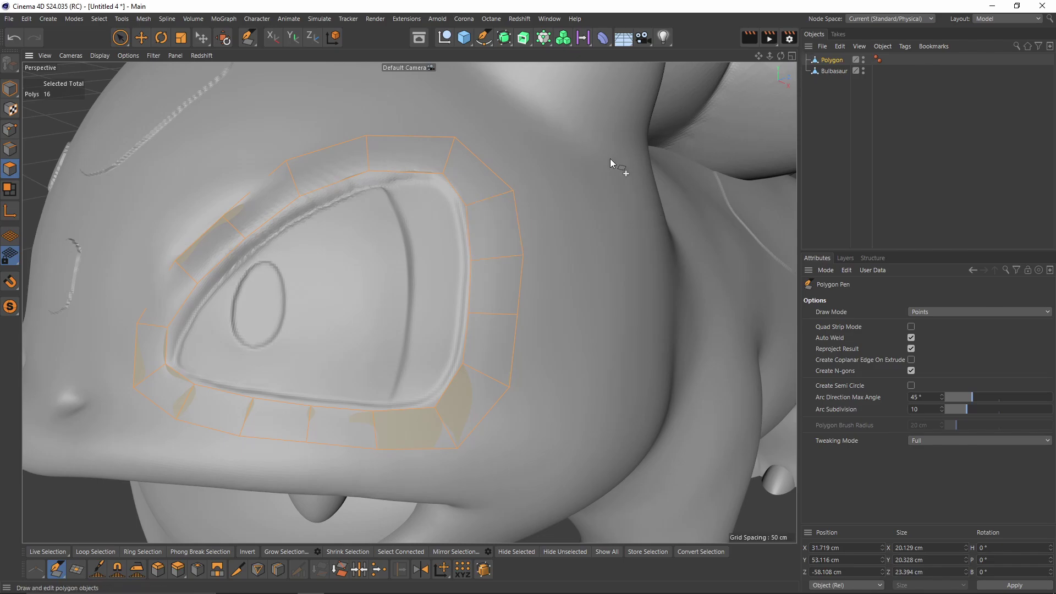
mouse_move(594, 161)
left_mouse_down("alt")
mouse_move(629, 142)
mouse_move(576, 163)
left_mouse_up("alt")
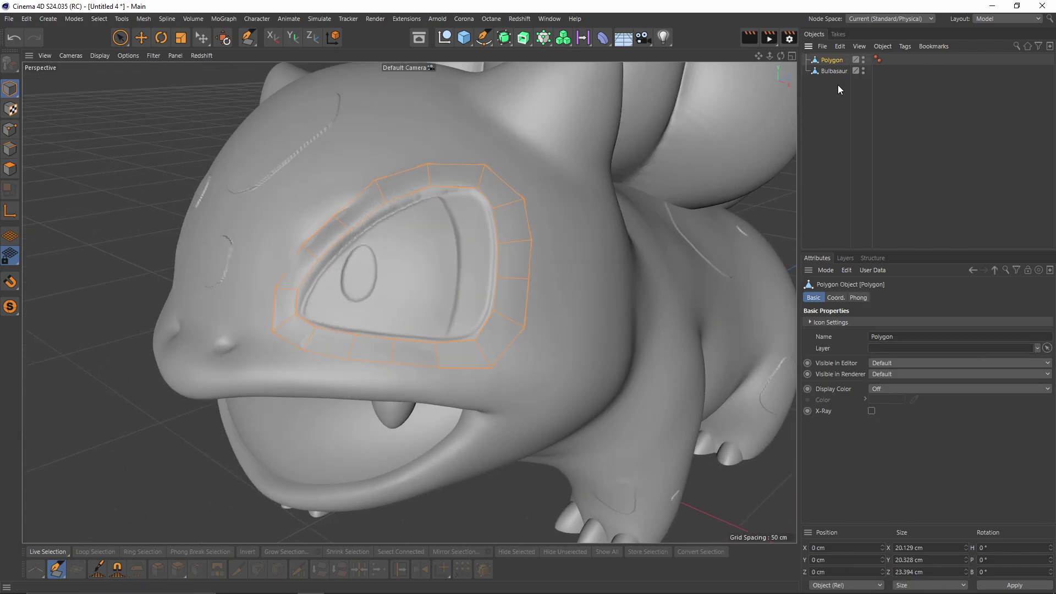
Enable X-Ray on the Bulbasaur object and reselect the Polygon retopology object
left_click(838, 87)
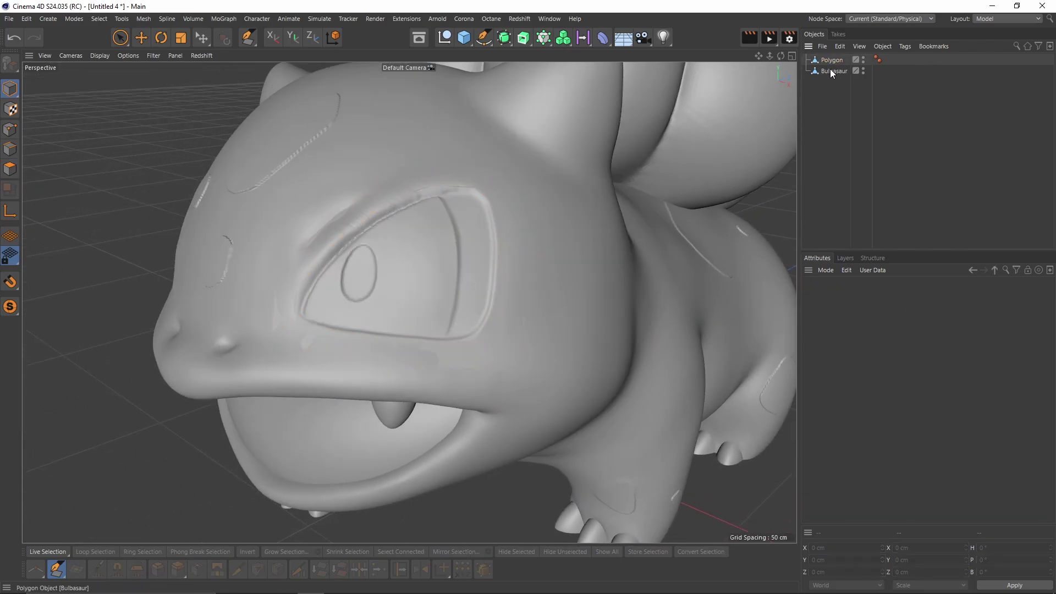
left_click(833, 72)
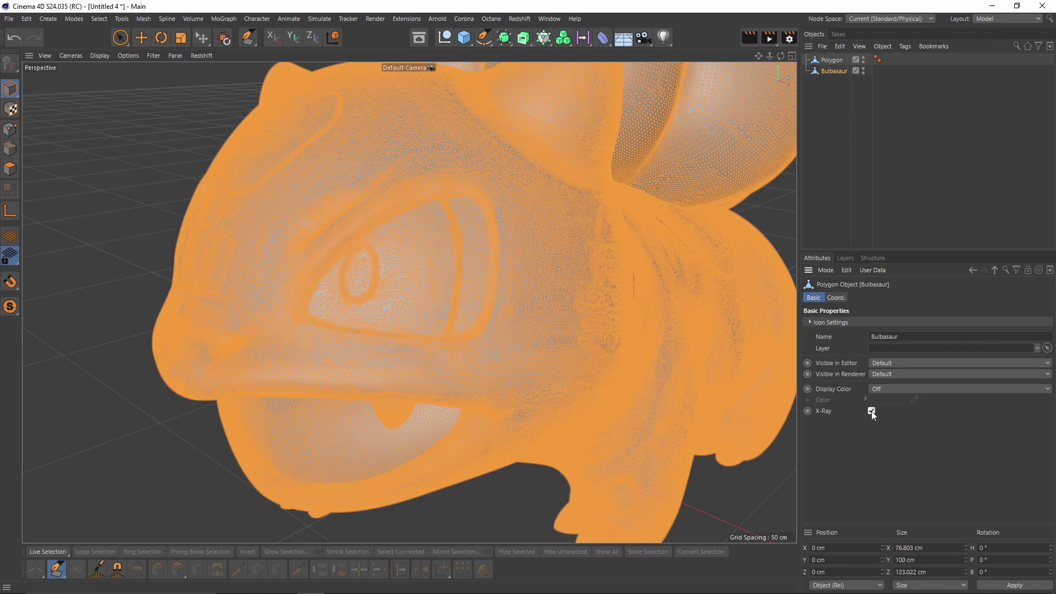
left_click(832, 60)
mouse_move(501, 275)
left_mouse_down("alt")
mouse_move(524, 217)
mouse_move(517, 210)
mouse_move(525, 309)
mouse_move(517, 253)
mouse_move(533, 181)
mouse_move(510, 269)
left_mouse_up("alt")
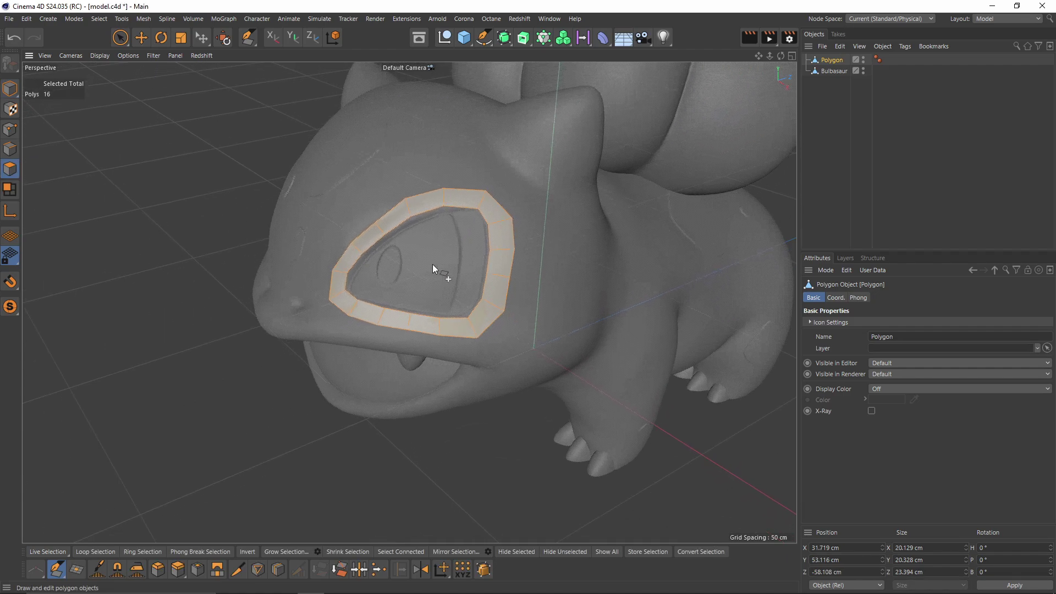
Face the head from the front and start the Mirror tool on the selected eye-loop polygons
left_click_drag(432, 264, 470, 268, "alt")
key("e")
left_click_drag(412, 293, 387, 253, "alt")
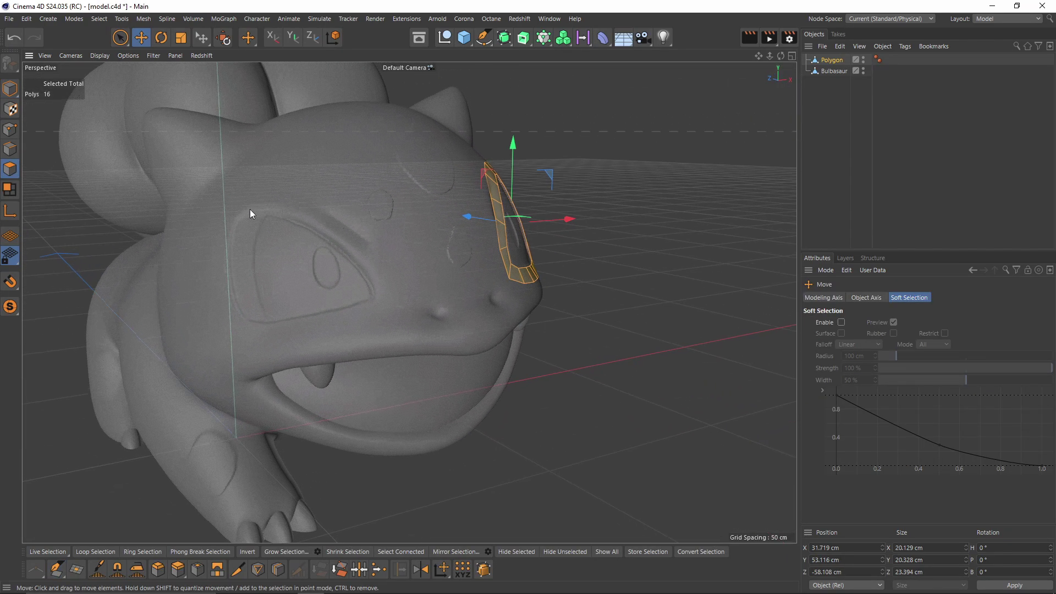
left_click_drag(257, 329, 454, 285, "alt")
right_click(453, 281)
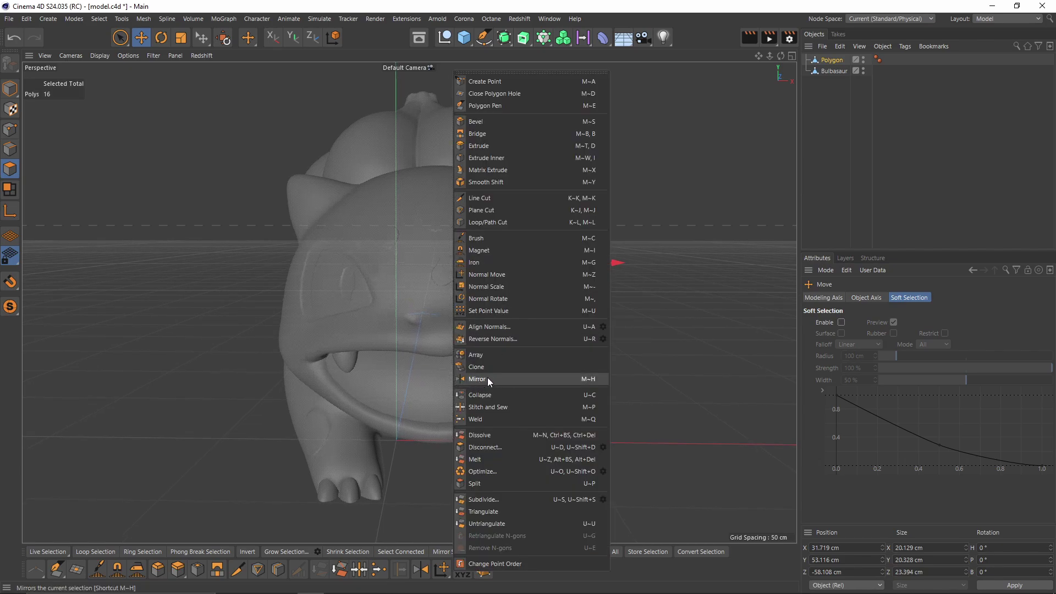
left_click(487, 379)
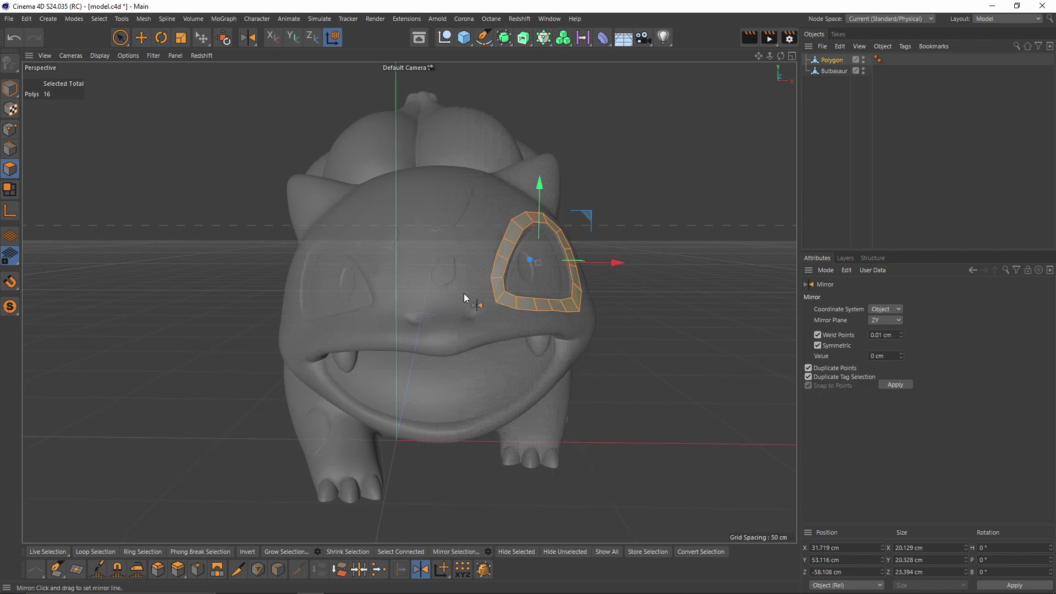
left_click(883, 310)
left_click(890, 345)
left_click(886, 309)
left_click(882, 321)
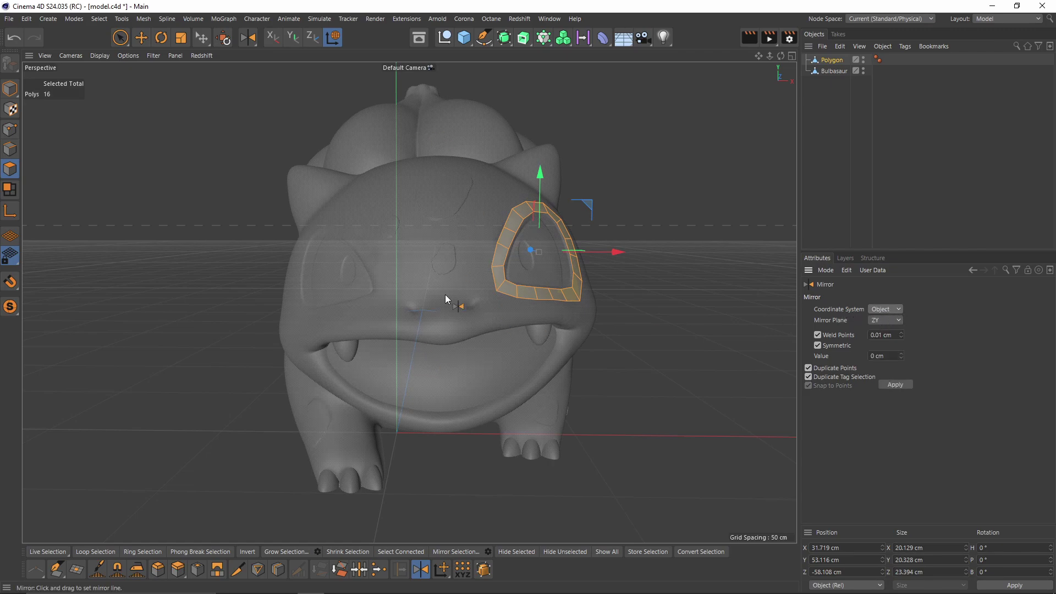
Set the Mirror coordinate system to Screen and mirror the eye loop across the head's centre line onto the other eye
left_click_drag(460, 369, 407, 311, "alt")
left_click(888, 310)
left_click(891, 345)
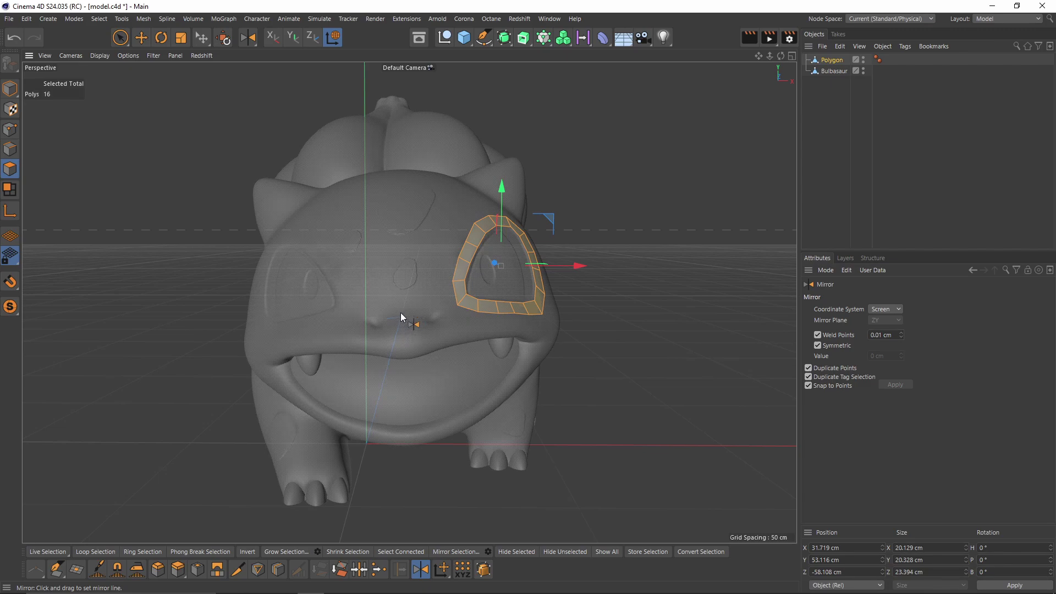
left_click_drag(404, 298, 404, 301)
left_click(403, 302)
left_click_drag(354, 302, 425, 188, "alt")
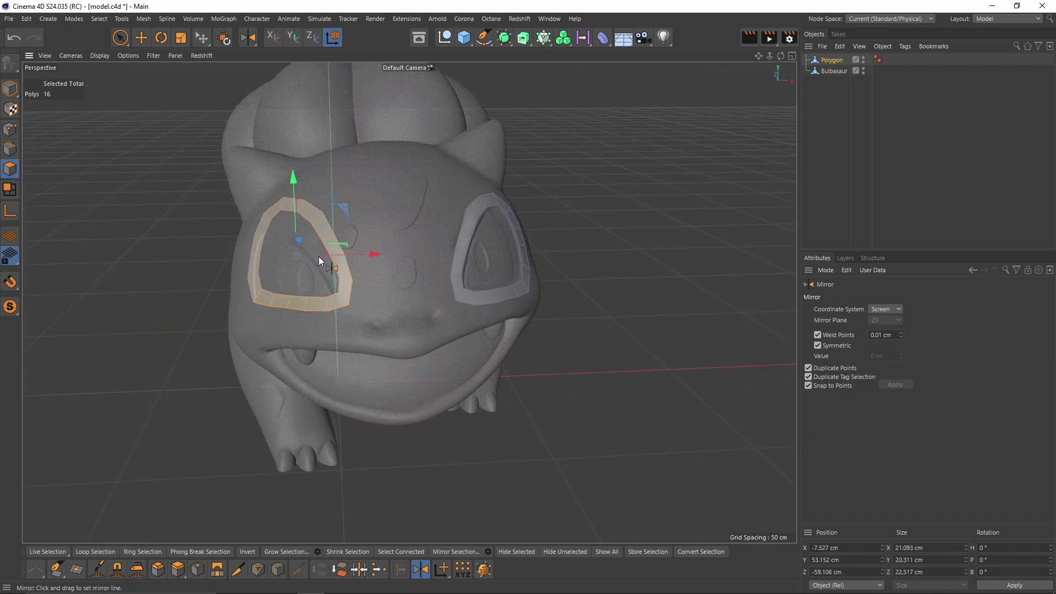
scroll(321, 210, "up", 3)
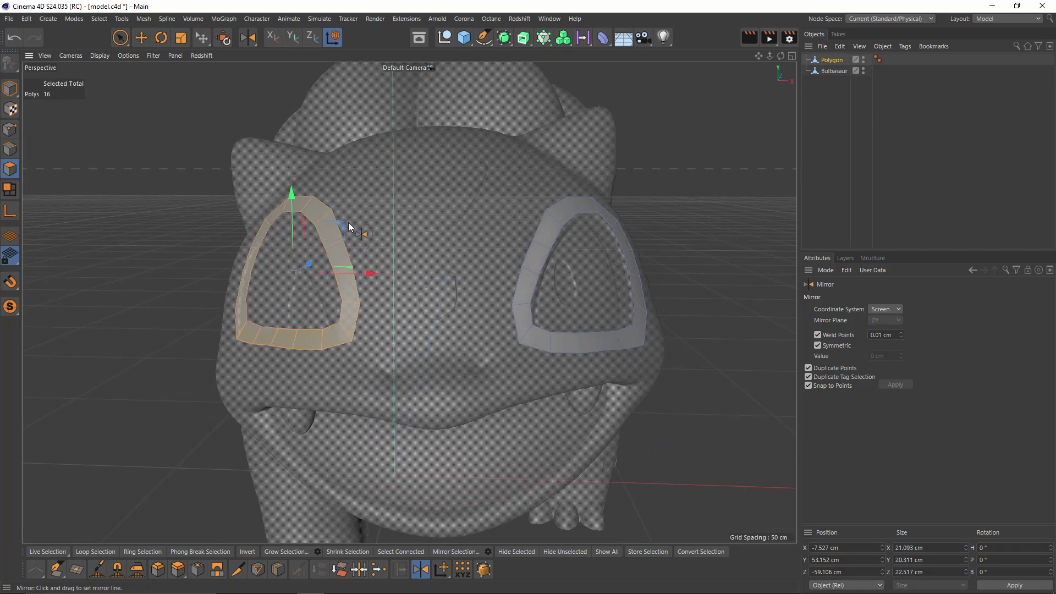
Move and rotate the mirrored eye loop so it lines up with the sculpted eye socket
key("e")
left_click_drag(358, 239, 439, 273, "alt")
scroll(359, 213, "up", 3)
key("r")
left_click_drag(351, 251, 466, 304)
key("e")
left_click_drag(416, 240, 416, 238)
left_click_drag(424, 275, 491, 287, "alt")
With the Polygon Pen, pull points of the mirrored eye loop onto the outline of the sculpted eye
left_click(144, 19)
left_click(165, 42)
scroll(383, 220, "up", 5)
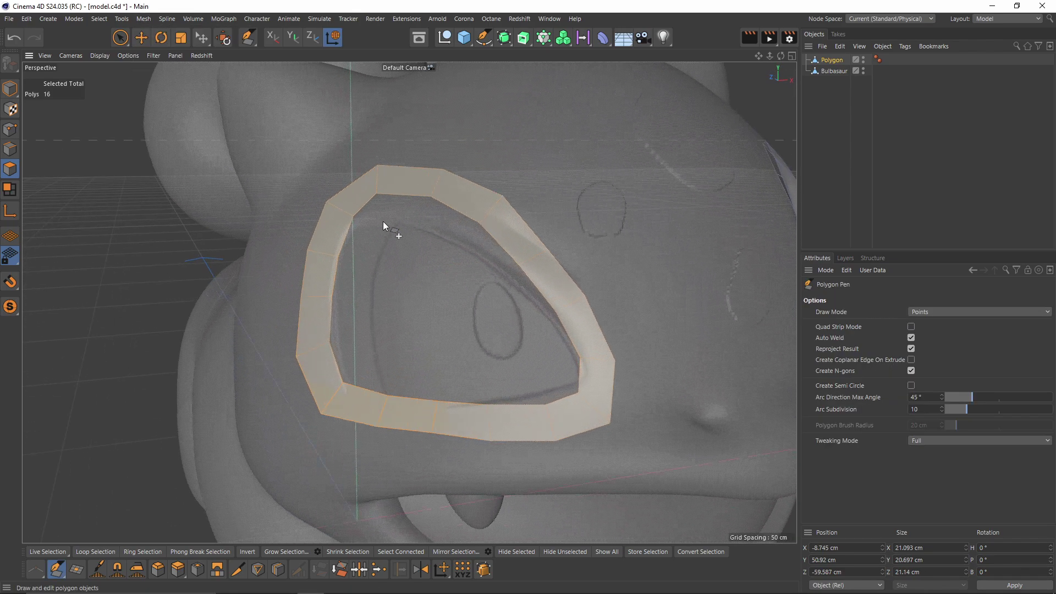
left_click_drag(374, 191, 368, 211)
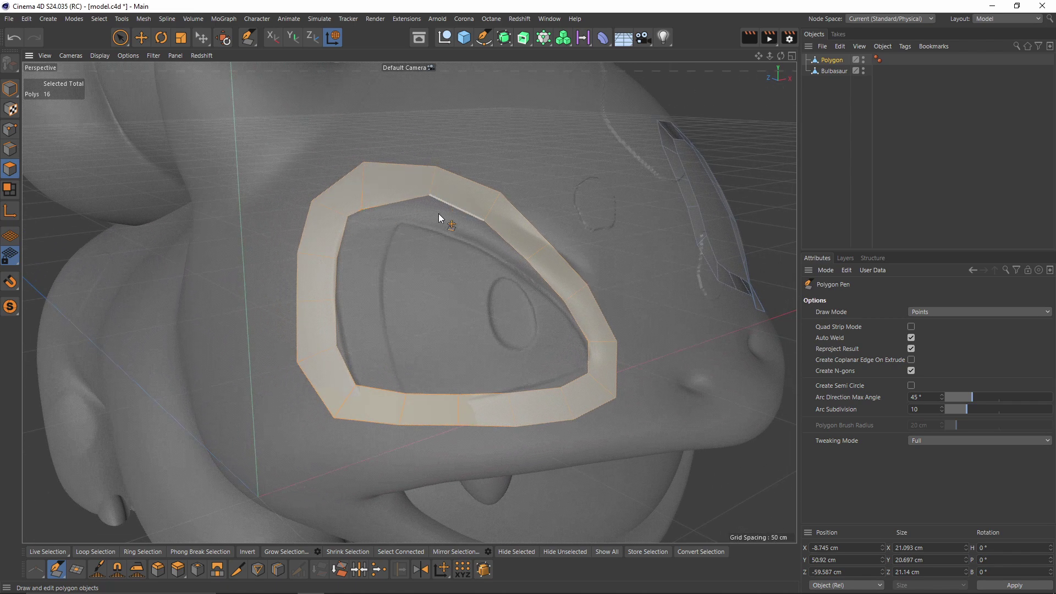
left_click_drag(447, 224, 527, 232, "alt")
left_click_drag(517, 236, 530, 271, "alt")
mouse_move(484, 332)
left_mouse_down()
mouse_move(486, 322)
mouse_move(468, 330)
left_mouse_up()
left_click_drag(381, 334, 314, 357)
left_click_drag(273, 329, 278, 342)
left_click_drag(235, 232, 240, 245)
Fine-tune the remaining misplaced points of the mirrored eye loop with the Polygon Pen
middle_click_drag(233, 228, 326, 305, "alt")
left_click_drag(336, 367, 344, 378)
left_click_drag(372, 215, 399, 210)
left_click_drag(493, 239, 484, 300, "alt")
left_click_drag(383, 161, 380, 156)
left_click_drag(380, 259, 352, 203, "alt")
left_click_drag(352, 103, 347, 99)
left_click_drag(403, 148, 392, 197, "alt")
left_click_drag(616, 242, 555, 229, "alt")
Switch to the Move tool, clear the polygon selection and bring the first ear into view
scroll(553, 229, "down", 5)
left_click_drag(408, 302, 485, 256, "alt")
key("e")
left_click(495, 254)
left_click_drag(539, 235, 470, 223, "alt")
scroll(458, 205, "up", 4)
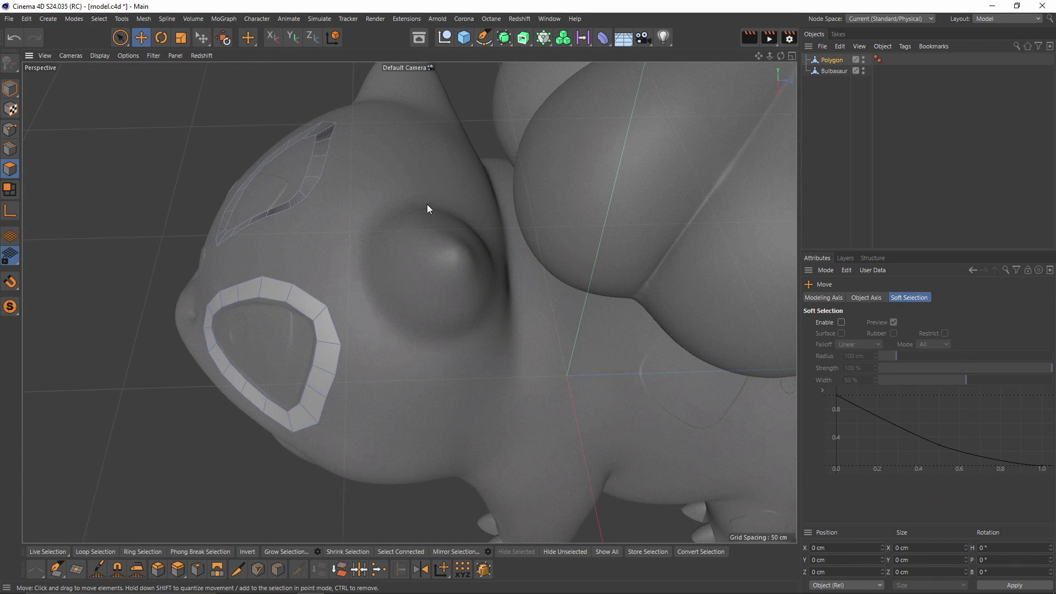
Draw a starting quad at the front of the ear's base with the Polygon Pen
key("m")
key("e")
left_click_drag(414, 260, 352, 296, "alt")
left_click(385, 371)
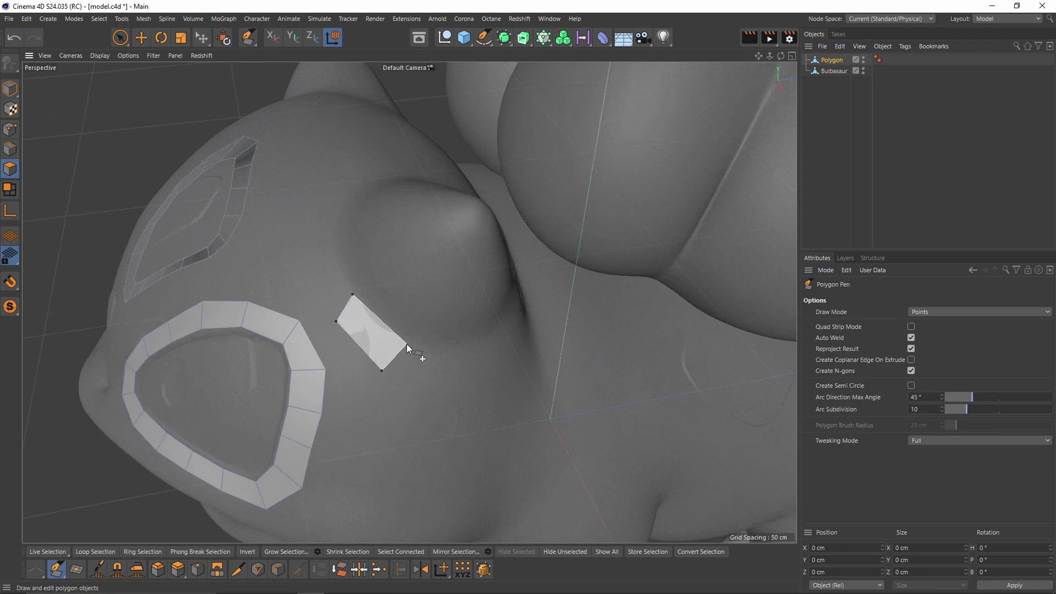
left_click(407, 344)
left_click(358, 301)
Extend the quad into a strip around the ear's base to form a closed loop
left_click_drag(360, 302, 484, 290, "alt")
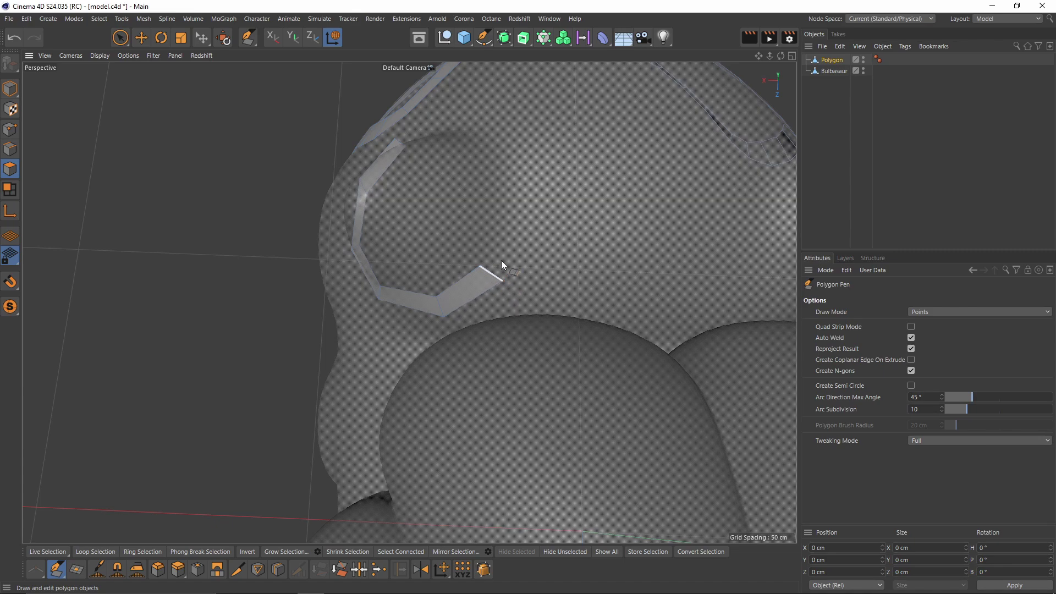
left_click_drag(514, 219, 482, 242, "alt")
left_click_drag(566, 305, 514, 249, "alt")
left_click_drag(551, 302, 10, 169, "ctrl")
Select all polygons of the ear loop and mirror them across the head's centre onto the other ear
key("e")
left_click(10, 169)
double_click(556, 289)
left_click_drag(556, 290, 497, 322, "alt")
right_click(511, 281)
left_click(526, 333)
left_click_drag(491, 247, 484, 243)
Move and rotate the mirrored ear loop so it surrounds the base of the other ear
left_click_drag(419, 264, 427, 296, "alt")
key("e")
scroll(443, 259, "up", 4)
left_click_drag(509, 216, 482, 243, "alt")
left_click_drag(531, 209, 517, 214)
left_click_drag(451, 234, 345, 238, "alt")
left_click_drag(384, 202, 474, 290)
Activate the Polygon Pen and examine the fit of the mirrored ear loop from several sides
key("m")
left_click(167, 40)
scroll(463, 347, "up", 3)
left_click_drag(446, 350, 429, 335, "alt")
left_click_drag(461, 272, 503, 317, "alt")
left_click_drag(503, 317, 461, 169, "alt")
left_click_drag(461, 169, 531, 233, "alt")
scroll(531, 231, "down", 5)
left_click_drag(530, 231, 422, 206, "alt")
scroll(492, 261, "up", 3)
Try reshaping and extruding parts of the mesh with the Polygon Pen, and undo these attempts
left_click_drag(444, 279, 435, 251, "alt")
key("ctrl+z")
left_click_drag(485, 223, 417, 220)
key("ctrl+z")
middle_click_drag(465, 254, 409, 302, "alt")
left_click_drag(450, 247, 415, 290, "alt")
left_click_drag(383, 339, 319, 312, "ctrl")
scroll(395, 326, "down", 5)
key("ctrl+z")
Enable Backface Culling in the perspective viewport's view settings
scroll(464, 299, "up", 4)
left_click_drag(465, 298, 700, 379, "alt")
key("shift+v")
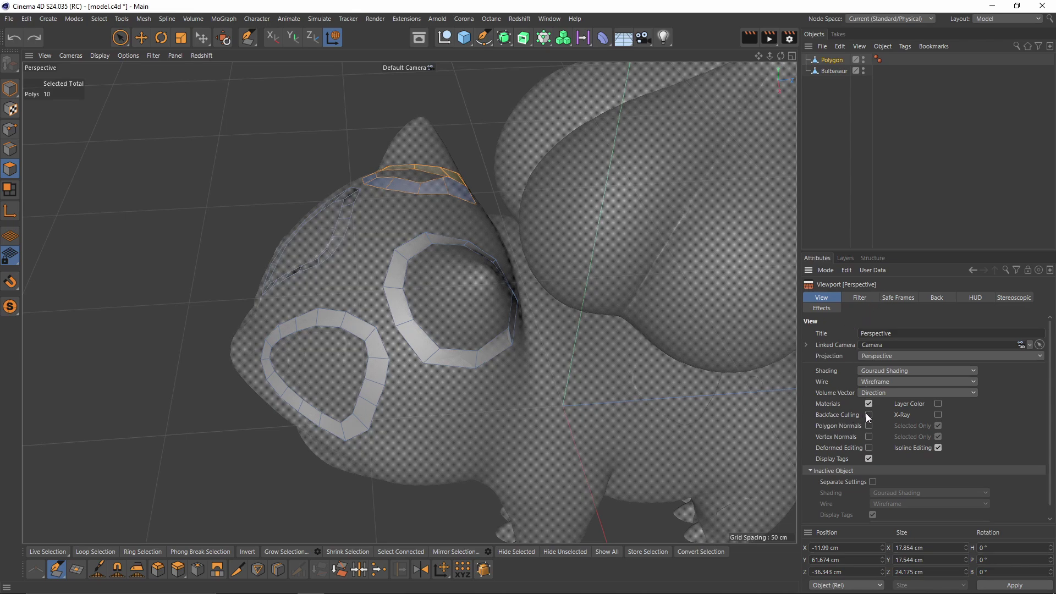
left_click_drag(345, 260, 568, 203, "alt")
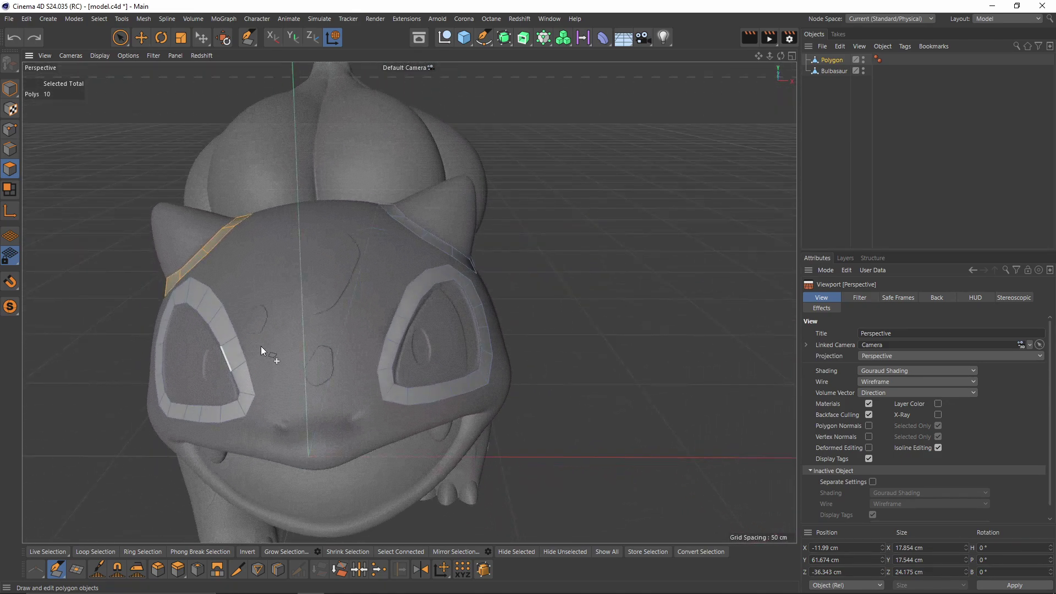
Draw a starting quad on the upper lip, beginning at the mouth's centre line
left_click_drag(260, 339, 360, 189, "alt")
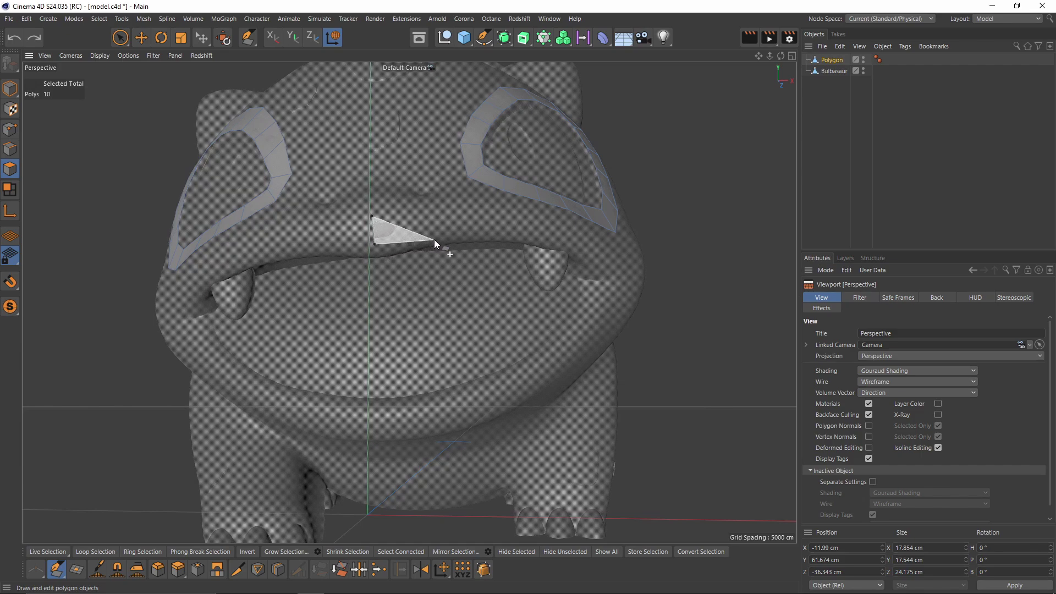
left_click(436, 237)
left_click(432, 207)
left_click(371, 217)
Extend the quad strip along the upper lip towards the mouth corner and adjust its points to the lip
left_click_drag(555, 267, 407, 282, "alt")
scroll(385, 270, "up", 3)
left_click_drag(316, 257, 371, 299, "alt")
left_click_drag(378, 255, 422, 133, "ctrl")
left_click_drag(297, 257, 301, 286)
left_click_drag(434, 244, 432, 269)
left_click_drag(506, 247, 466, 205, "alt")
left_click_drag(574, 208, 405, 283, "alt")
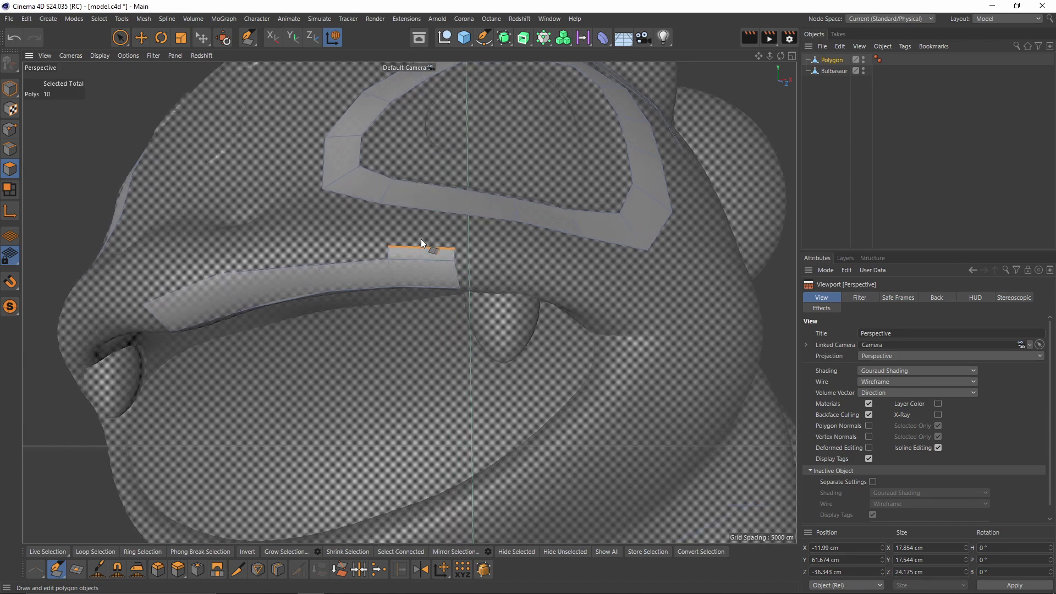
Continue the quad strip around the mouth corner and along the lower lip towards the centre
mouse_move(417, 201)
left_mouse_down("alt")
mouse_move(447, 253)
mouse_move(429, 246)
mouse_move(420, 285)
mouse_move(464, 276)
mouse_move(544, 293)
mouse_move(628, 336)
mouse_move(599, 394)
left_mouse_up("alt")
key("ctrl+z")
key("ctrl+y")
mouse_move(599, 393)
left_mouse_down("alt")
mouse_move(639, 342)
mouse_move(474, 430)
mouse_move(514, 398)
left_mouse_up("alt")
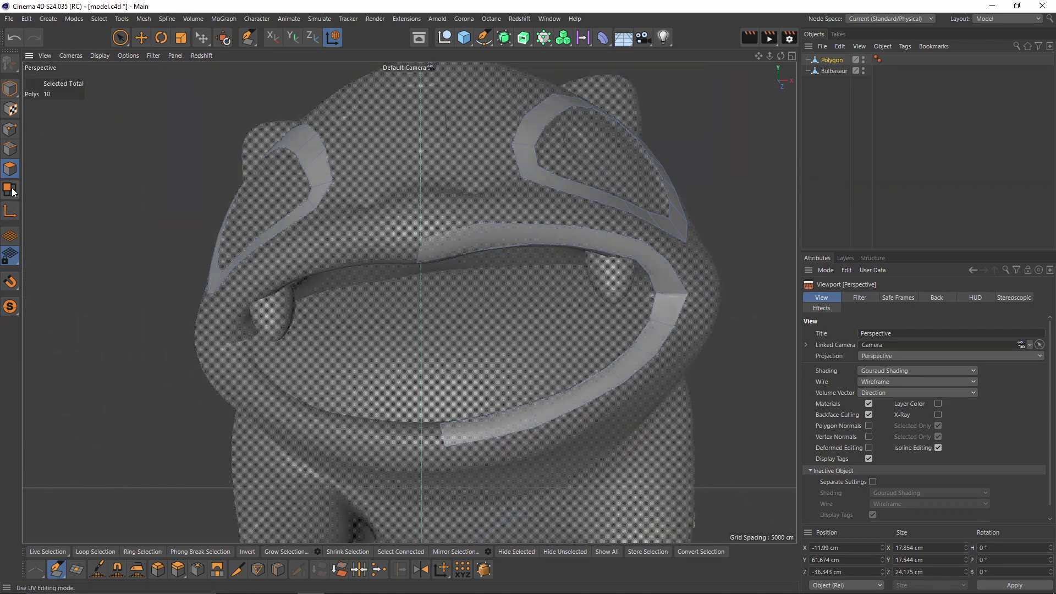
Select all polygons of the mouth strip and mirror them across the head's centre to the other half of the mouth
key("e")
double_click(497, 250)
left_click_drag(522, 276, 499, 283, "alt")
key("m")
left_click(560, 382)
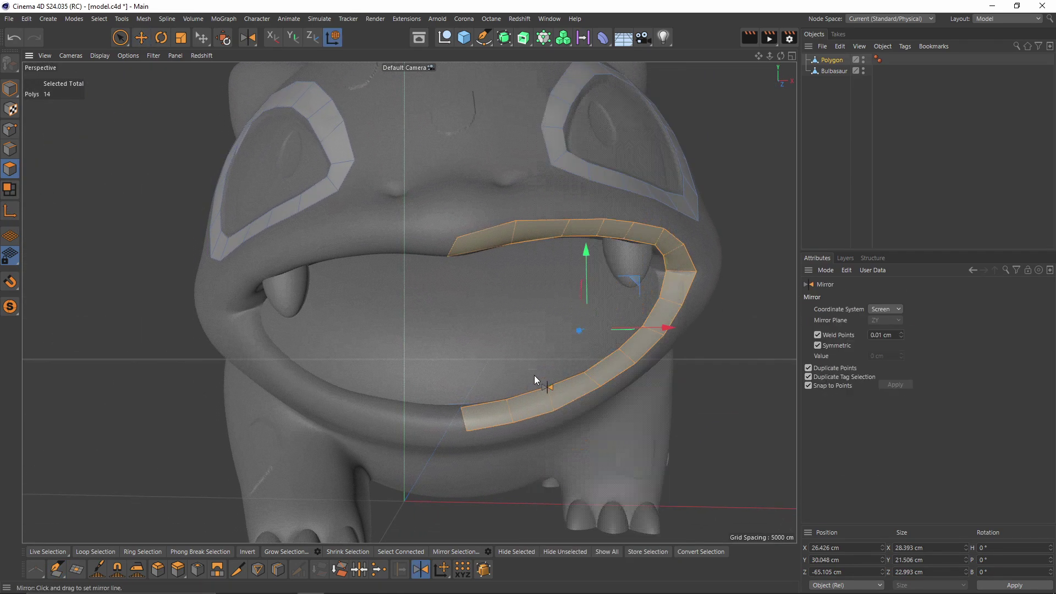
left_click_drag(523, 374, 487, 350, "alt")
scroll(480, 313, "down", 1)
left_click(490, 200)
left_click_drag(490, 200, 484, 319, "alt")
key("ctrl+z")
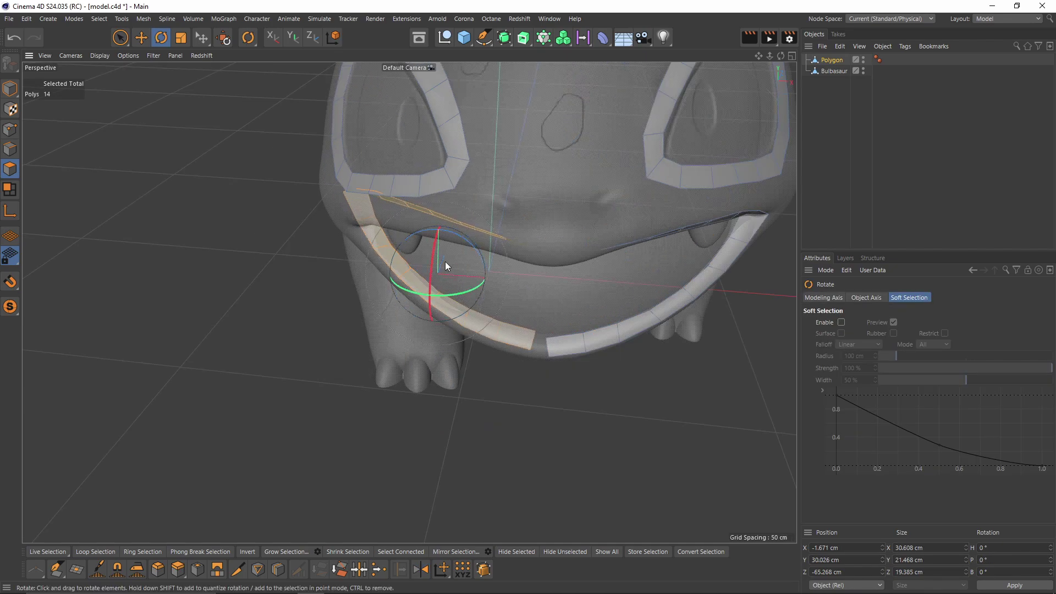
Move and rotate the mirrored mouth strip to fit the lips, and reactivate the Polygon Pen
key("e")
mouse_move(445, 263)
left_mouse_down()
mouse_move(447, 253)
mouse_move(445, 267)
mouse_move(506, 251)
mouse_move(511, 263)
mouse_move(463, 264)
mouse_move(462, 254)
left_mouse_up()
left_click_drag(447, 199, 447, 206)
key("r")
left_click_drag(495, 249, 490, 242)
key("e")
left_click_drag(447, 202, 448, 209)
key("m")
key("e")
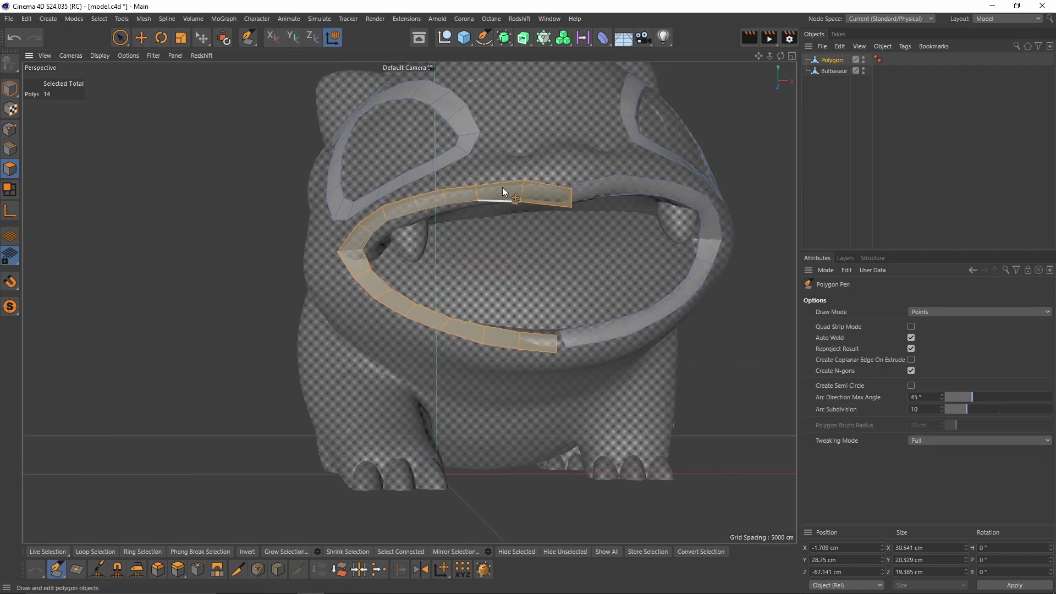
Adjust the points of the upper lip strip where the two mouth halves meet at the centre
right_click_drag(504, 177, 599, 199, "alt")
left_click_drag(604, 192, 584, 159)
right_click_drag(583, 160, 490, 144, "alt")
left_click_drag(484, 140, 486, 144)
left_click_drag(487, 145, 622, 164, "alt")
left_click_drag(318, 164, 374, 159, "alt")
left_click_drag(370, 191, 373, 195)
Fine-tune individual points of the mouth loop so the strip follows the lips from the sides
left_click_drag(311, 238, 442, 342, "alt")
right_click_drag(443, 342, 380, 325, "alt")
left_click_drag(380, 325, 343, 258, "alt")
right_click_drag(342, 259, 381, 258, "alt")
left_click_drag(536, 230, 536, 227)
right_click_drag(536, 227, 490, 222, "alt")
left_click_drag(490, 223, 575, 262, "alt")
right_click_drag(576, 262, 523, 248, "alt")
left_click_drag(523, 248, 528, 244)
left_click_drag(528, 244, 528, 352, "alt")
left_click_drag(524, 284, 494, 240, "alt")
Extrude rows of quads from the inner edges of both eye loops towards the middle of the face
scroll(543, 171, "up", 3)
left_click_drag(544, 172, 473, 250, "alt")
right_click_drag(379, 264, 424, 281, "alt")
left_click_drag(424, 280, 388, 332, "ctrl")
scroll(467, 268, "down", 3)
left_click_drag(327, 319, 367, 338, "alt")
left_click_drag(578, 237, 506, 300, "alt")
left_click_drag(498, 313, 463, 321, "ctrl")
left_click_drag(513, 260, 468, 263, "ctrl")
left_click_drag(531, 211, 486, 202, "ctrl")
left_click_drag(561, 165, 542, 182, "ctrl")
left_click_drag(604, 185, 495, 137, "ctrl")
scroll(550, 163, "down", 2)
left_click_drag(408, 240, 415, 237)
left_click_drag(415, 237, 402, 207, "alt")
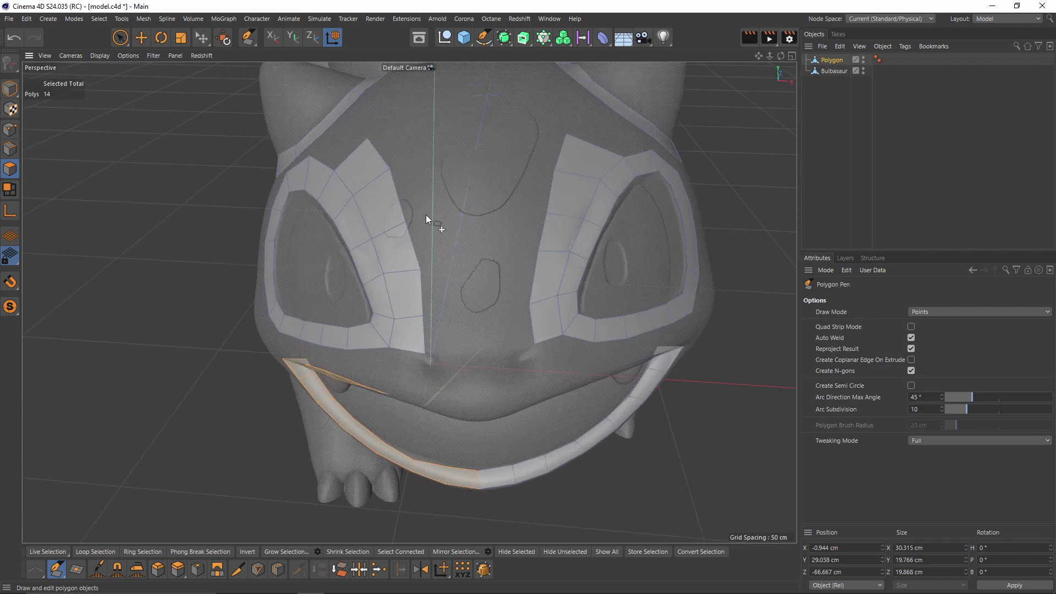
Extend the quad patches of both eyes across the forehead until they join on the centre line, undoing the misplaced edits
left_click_drag(379, 149, 407, 144, "ctrl")
left_click_drag(407, 145, 410, 182, "alt")
left_click_drag(408, 121, 432, 118)
left_click_drag(557, 148, 511, 139, "ctrl")
left_click_drag(518, 118, 510, 114)
left_click_drag(403, 199, 485, 267, "ctrl")
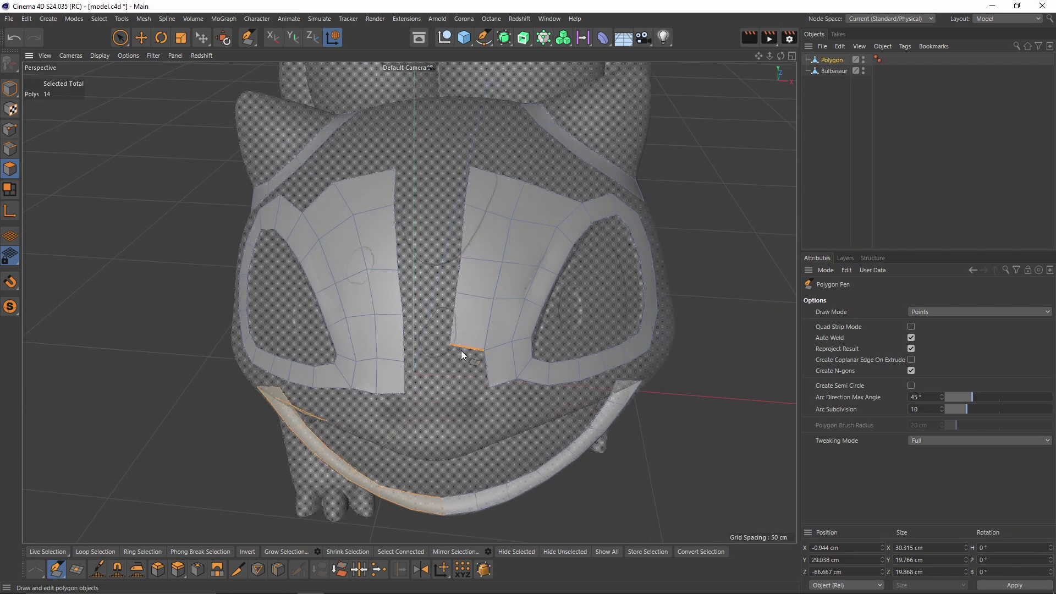
left_click_drag(460, 350, 450, 196, "alt")
left_click_drag(513, 193, 498, 293, "alt")
mouse_move(505, 341)
left_mouse_down("alt")
mouse_move(520, 259)
mouse_move(510, 338)
mouse_move(507, 326)
left_mouse_up("alt")
key("ctrl+z")
key("ctrl+z")
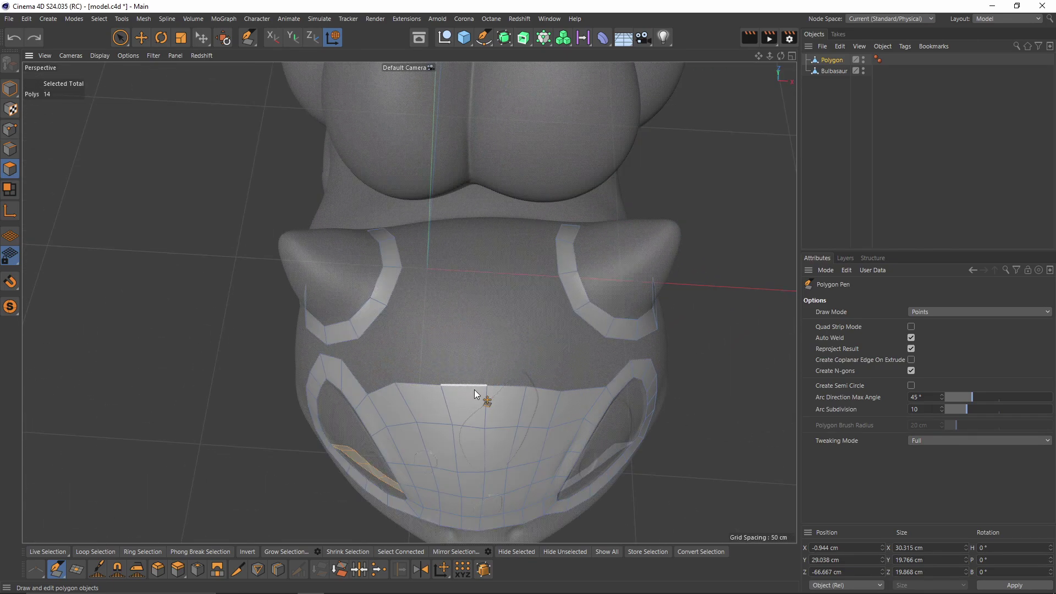
Extrude a two-quad-wide strip from the forehead's upper edge over the top of the head between the ears
left_click_drag(478, 384, 478, 321, "ctrl")
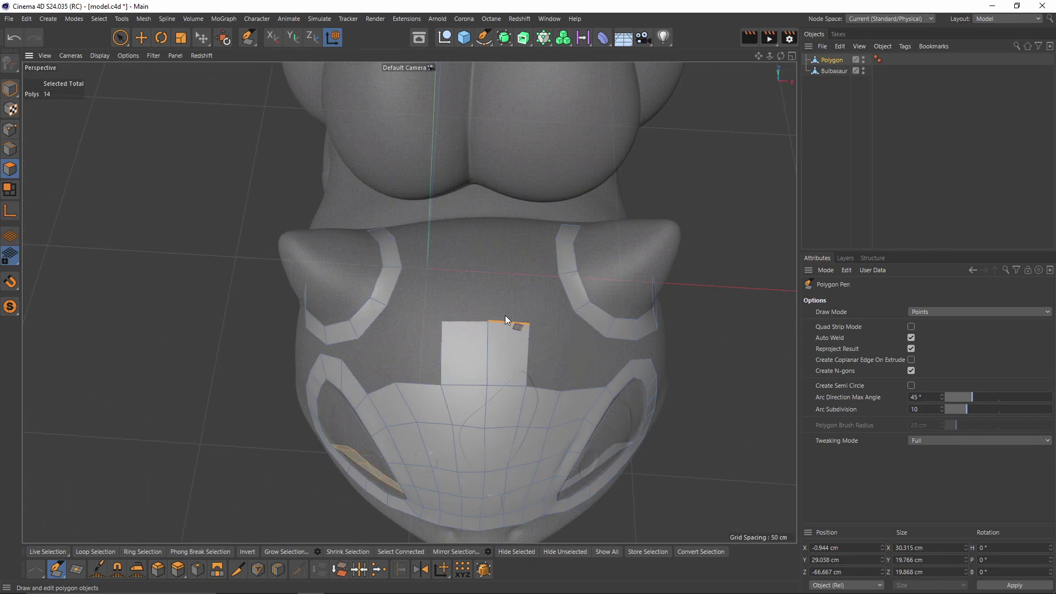
left_click_drag(510, 317, 474, 416, "alt")
left_click_drag(500, 337, 465, 289, "alt")
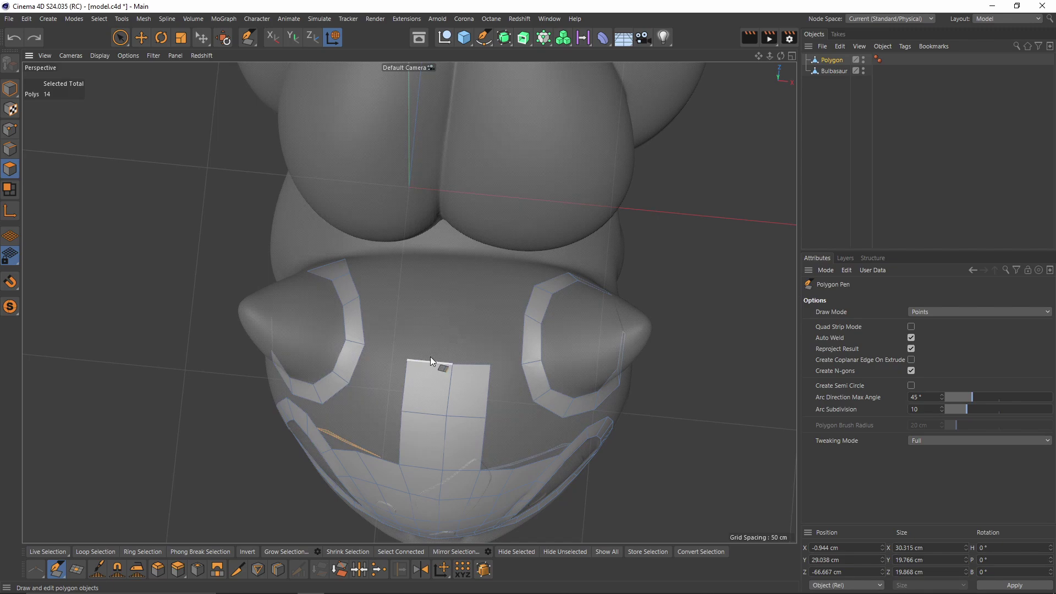
left_click_drag(433, 363, 433, 312, "ctrl")
mouse_move(472, 365)
left_mouse_down("ctrl")
mouse_move(478, 310)
mouse_move(468, 352)
left_mouse_up("ctrl")
left_click_drag(431, 335, 437, 283, "ctrl")
left_click_drag(471, 341, 481, 287, "ctrl")
left_click_drag(483, 287, 488, 233, "alt")
left_click_drag(416, 271, 436, 252, "ctrl")
Extrude quads sideways from the end of the top strip to run behind the ear
left_click_drag(317, 184, 467, 290, "alt")
scroll(516, 270, "up", 5)
left_click_drag(444, 288, 289, 341, "alt")
left_click_drag(403, 295, 302, 315, "alt")
scroll(495, 268, "down", 5)
left_click_drag(495, 268, 512, 316, "alt")
left_click_drag(535, 393, 603, 310, "ctrl")
left_click_drag(603, 309, 584, 284, "alt")
mouse_move(584, 284)
left_mouse_down("alt")
mouse_move(547, 337)
mouse_move(575, 293)
left_mouse_up("alt")
left_click_drag(575, 292, 584, 258, "alt")
left_click_drag(603, 219, 576, 341, "alt")
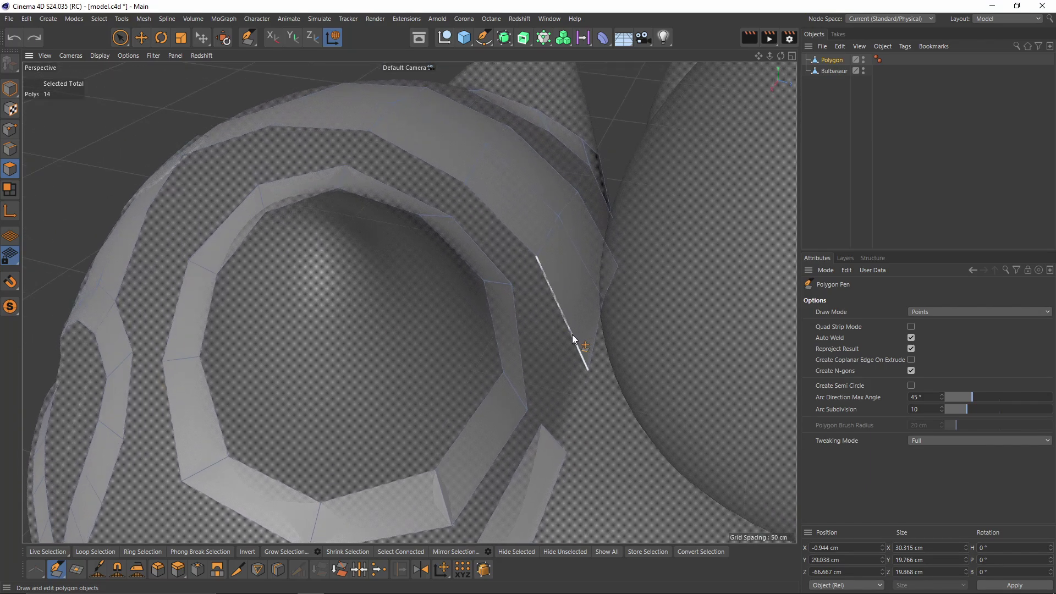
Cut a new edge across the end polygon of the strip behind the ear and reactivate the Polygon Pen
left_click(573, 335)
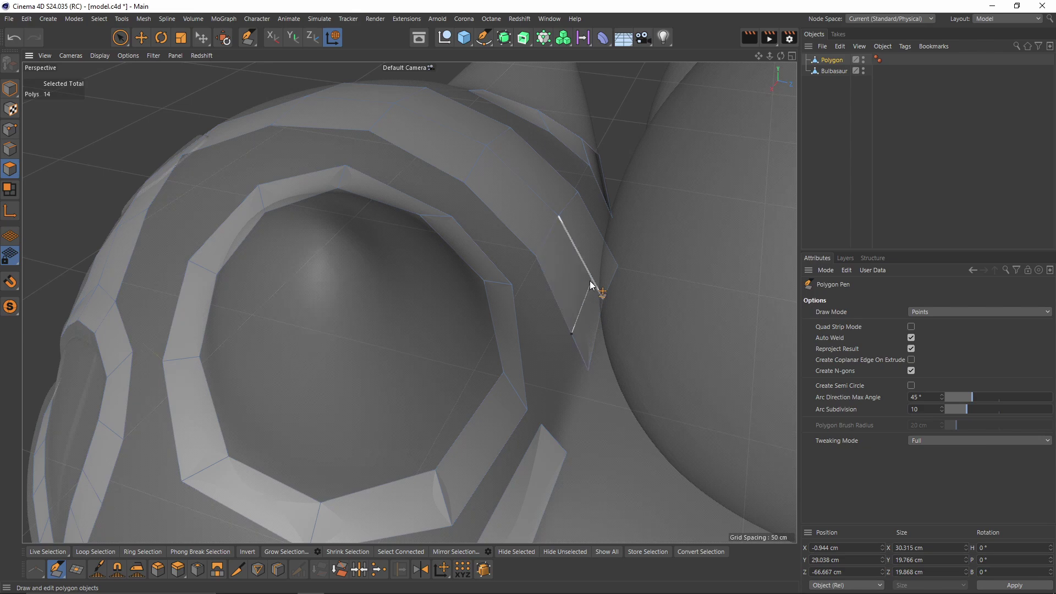
left_click(590, 282)
left_click_drag(590, 282, 592, 278, "alt")
left_click(593, 277)
key("e")
left_click_drag(612, 236, 541, 248, "alt")
key("m")
key("e")
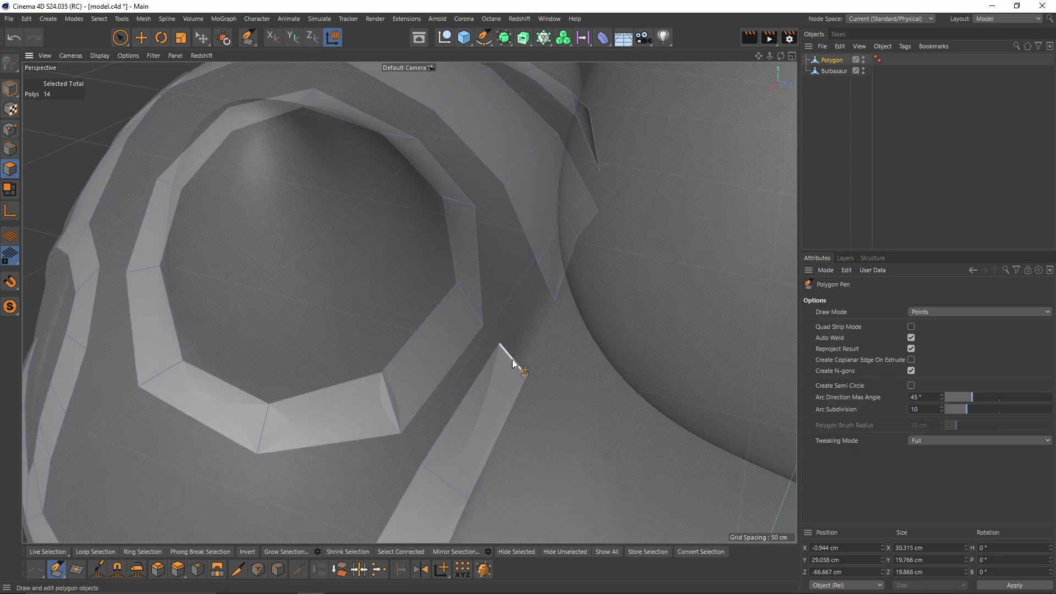
Extrude the strip behind the ear downwards to join the strip along the back of the cheek
left_click_drag(539, 302, 506, 207, "ctrl")
scroll(539, 270, "down", 4)
left_click_drag(507, 206, 536, 212, "alt")
left_click_drag(536, 212, 533, 283, "ctrl")
left_click_drag(532, 283, 472, 116, "ctrl")
scroll(495, 259, "down", 6)
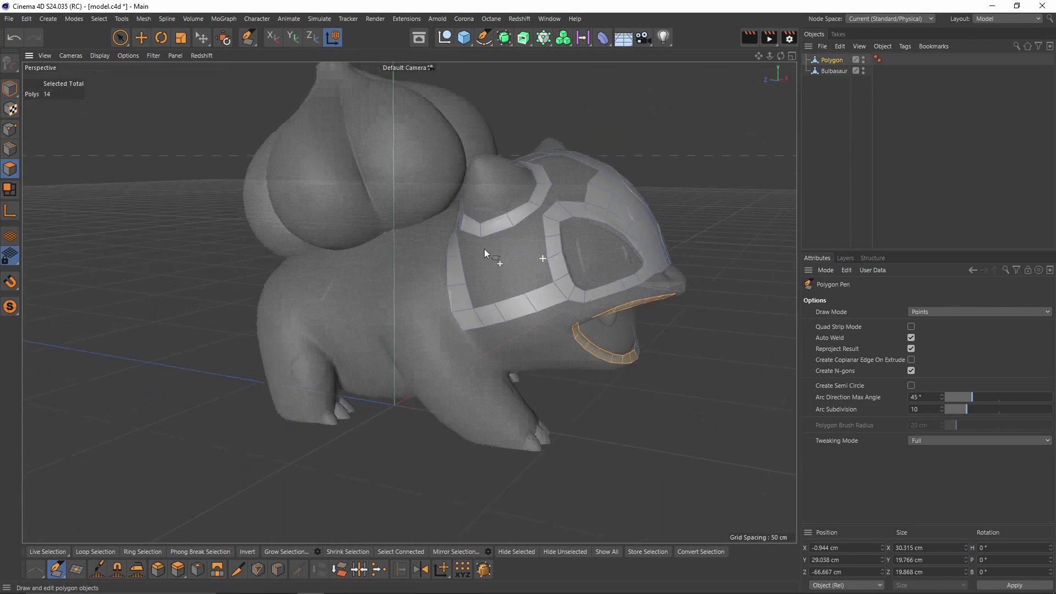
Extrude a row of quads from the brow along the inner side of the ear loop
scroll(591, 270, "up", 3)
left_click_drag(500, 266, 485, 306, "alt")
scroll(475, 286, "up", 4)
left_click_drag(485, 305, 438, 287, "ctrl")
left_click_drag(467, 320, 572, 294, "ctrl")
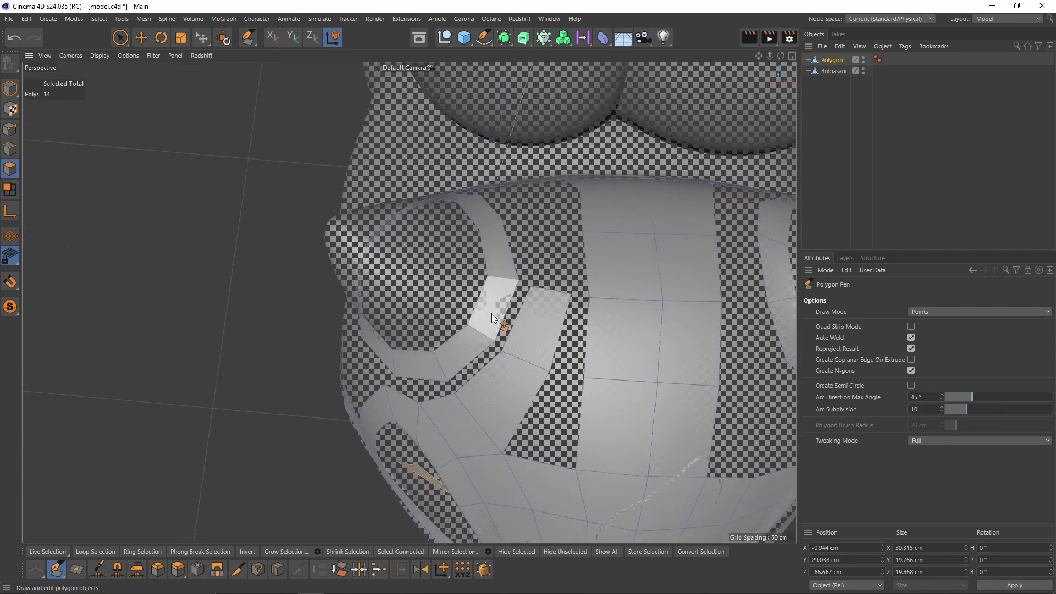
left_click_drag(492, 312, 540, 348, "alt")
left_click_drag(531, 271, 524, 320, "alt")
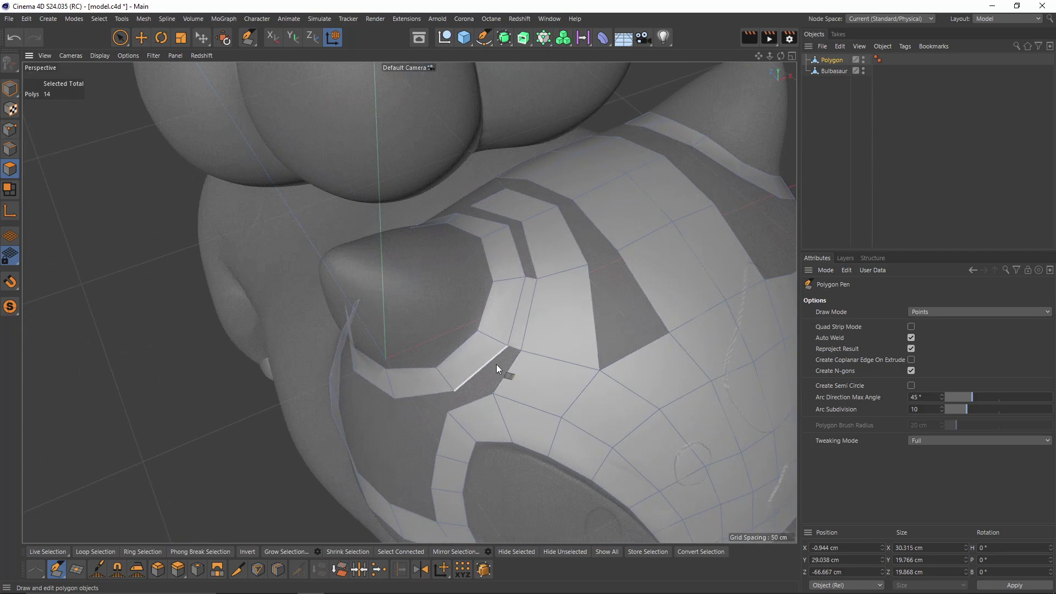
Close the gap behind the ear between the ear loop and the strip at the back of the head
left_click_drag(471, 415, 497, 308, "alt")
left_click_drag(484, 490, 600, 292, "alt")
right_click_drag(600, 292, 622, 264, "alt")
left_click_drag(622, 264, 624, 275, "alt")
mouse_move(581, 322)
left_mouse_down("alt")
mouse_move(613, 236)
mouse_move(597, 377)
mouse_move(582, 325)
mouse_move(594, 302)
mouse_move(586, 326)
left_mouse_up("alt")
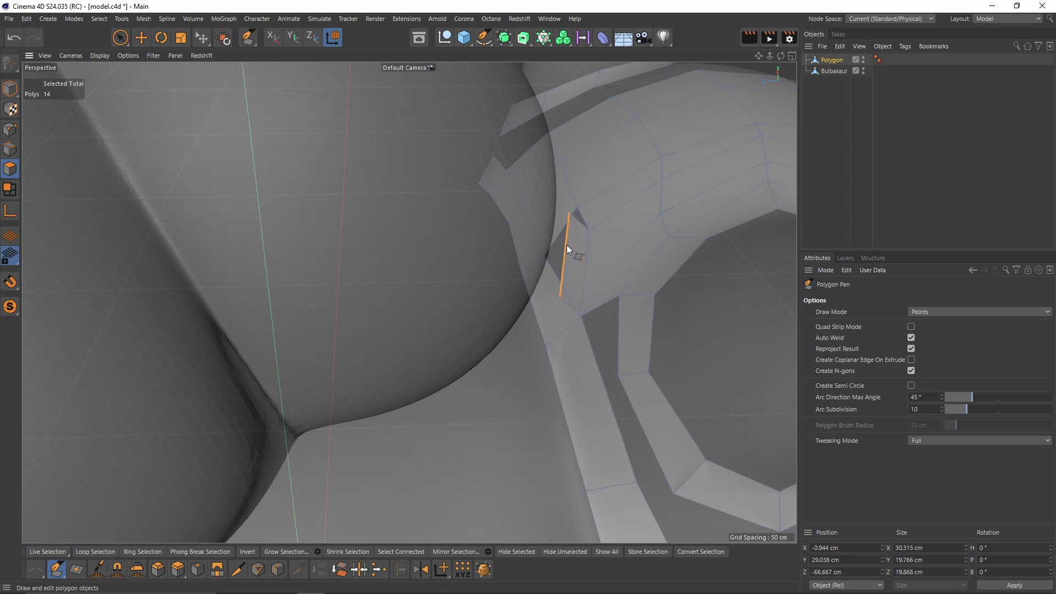
left_click_drag(620, 241, 592, 263, "alt")
key("e")
key("ctrl+z")
key("space")
key("space")
key("space")
left_click(616, 329)
left_click(578, 347)
left_click(594, 239, "ctrl")
left_click_drag(603, 329, 550, 188, "alt")
left_click(625, 323, "ctrl")
Extrude quads across the cheek from the strip between the eye loop and the back of the head
scroll(549, 188, "down", 5)
scroll(550, 188, "up", 5)
middle_click_drag(523, 272, 556, 229, "alt")
left_click_drag(540, 368, 583, 286, "ctrl")
left_click_drag(468, 400, 454, 351, "ctrl")
middle_click_drag(454, 351, 491, 286, "alt")
left_click_drag(443, 360, 384, 315, "ctrl")
left_click_drag(495, 264, 457, 303, "alt")
left_click_drag(538, 283, 538, 231, "ctrl")
Continue the cheek quads upwards towards the ear loop and undo the last misplaced extrusion
left_click_drag(538, 230, 530, 275, "alt")
left_click_drag(557, 213, 490, 267, "ctrl")
left_click_drag(523, 224, 550, 234, "alt")
left_click_drag(550, 234, 597, 229, "alt")
left_click_drag(518, 353, 516, 296, "ctrl")
left_click_drag(515, 296, 517, 230, "ctrl")
left_click_drag(516, 242, 566, 220, "alt")
key("ctrl+z")
left_click_drag(572, 270, 553, 303, "alt")
Cut an edge across the wide lower quad of the ear loop and shift the neighbouring edge to even the spacing
scroll(528, 220, "up", 2)
left_click(523, 221)
left_click(543, 270)
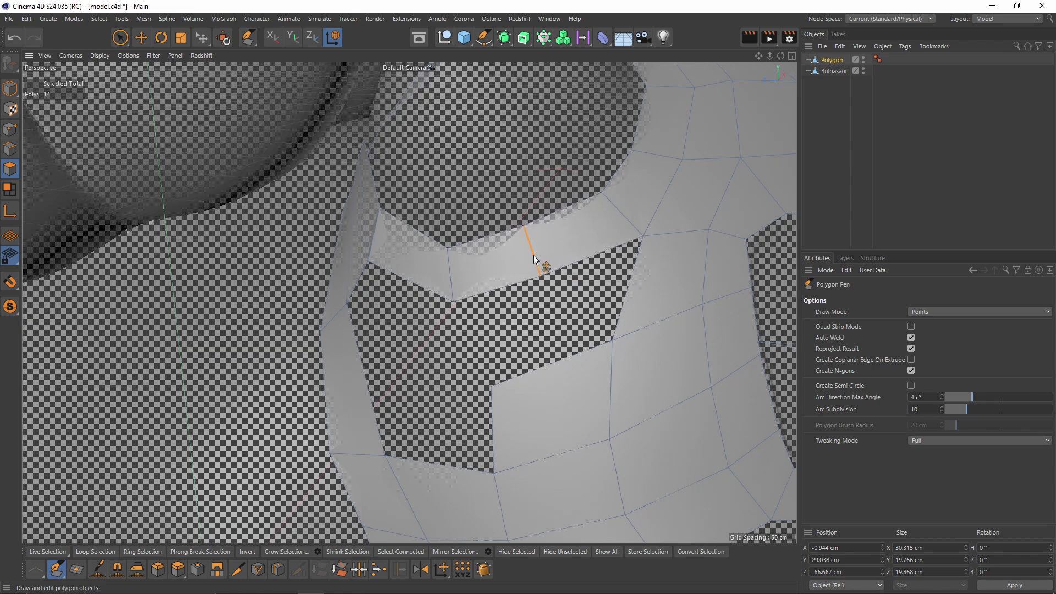
left_click_drag(453, 281, 441, 278)
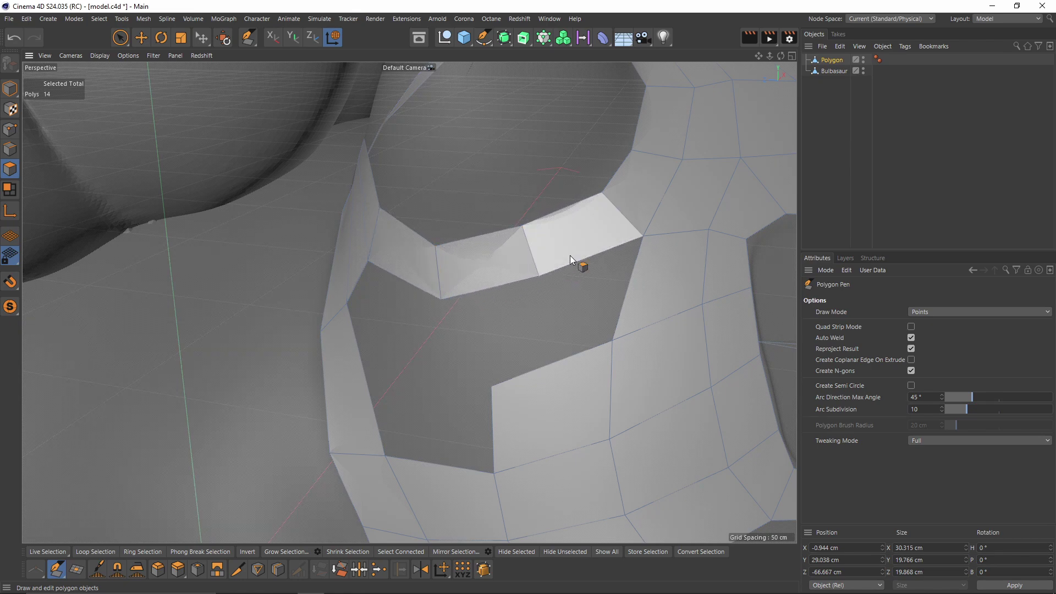
Extrude quads from the lower edges of the ear loop to fill the hole below the ear
left_click_drag(569, 268, 545, 341, "ctrl")
left_click_drag(537, 288, 510, 274, "alt")
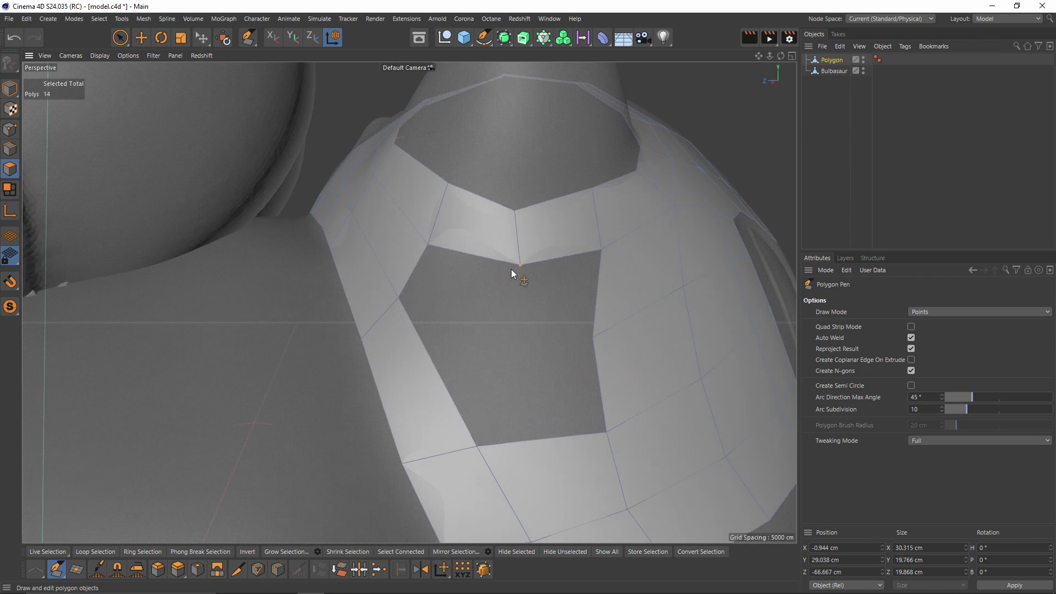
left_click_drag(499, 326, 410, 275, "ctrl")
left_click_drag(457, 314, 485, 291, "alt")
left_click_drag(535, 280, 566, 320, "ctrl")
scroll(533, 390, "down", 4)
scroll(566, 320, "up", 2)
Adjust the triangular gap below the ear and split the long edge of the adjoining back strip
left_click_drag(504, 233, 494, 208)
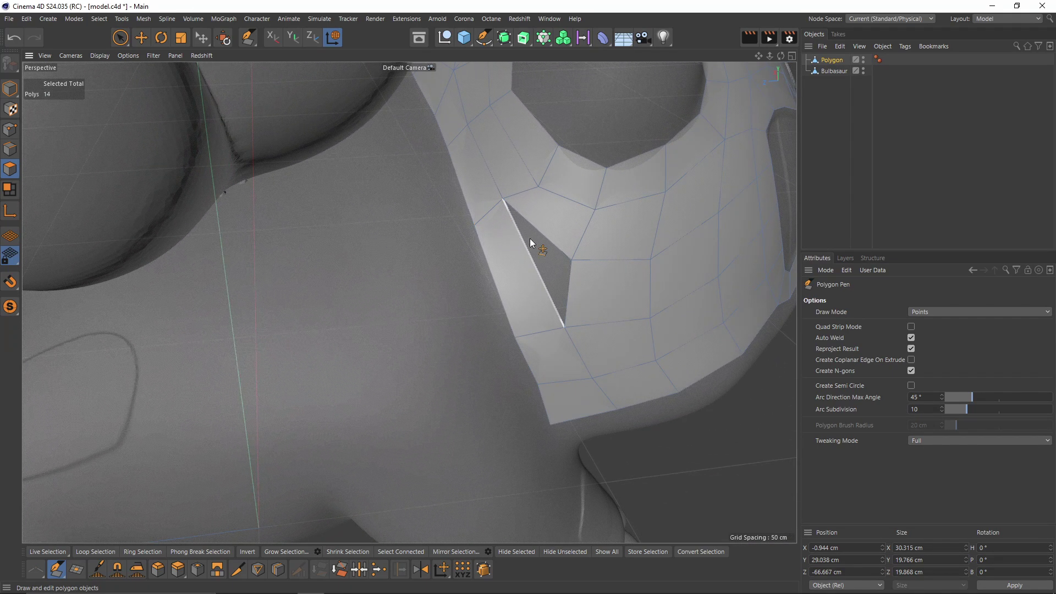
left_click(535, 268)
left_click(494, 283)
left_click_drag(534, 268, 440, 302)
left_click(533, 267, "shift")
Extrude quads across the opposite cheek between the eye loop and the strip at the back of the head
left_click_drag(444, 298, 527, 324, "ctrl")
left_click_drag(526, 325, 622, 345, "ctrl")
left_click_drag(390, 223, 570, 280, "ctrl")
left_click_drag(464, 318, 435, 401, "ctrl")
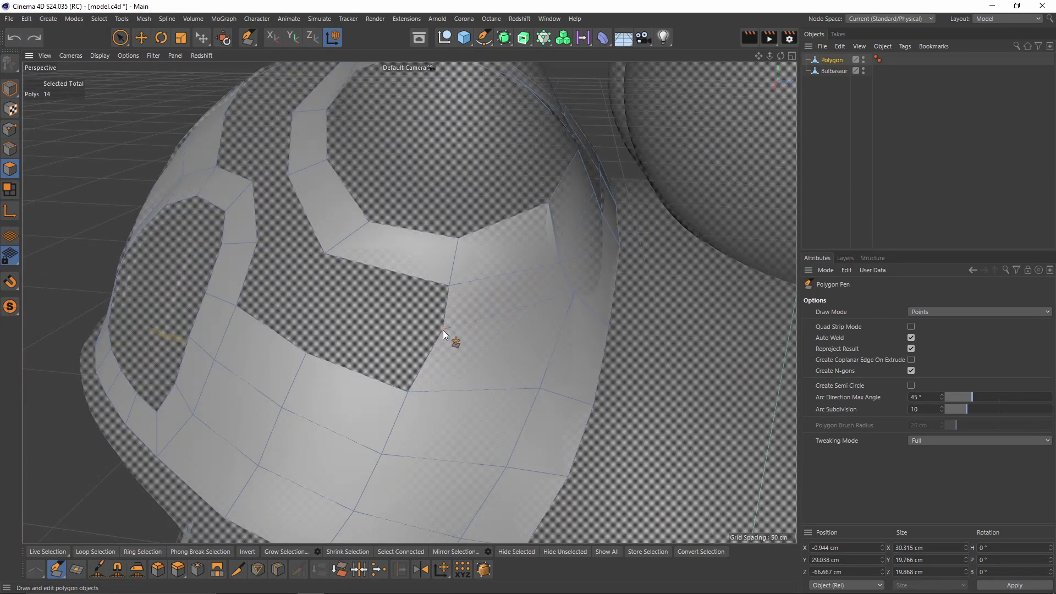
Undo the last four edits and extrude quads from the ear loop's outer edge to fill the gap towards the eye
left_click_drag(451, 337, 529, 408, "alt")
key("ctrl+z")
key("ctrl+z")
key("ctrl+z")
key("ctrl+z")
left_click_drag(469, 339, 453, 347, "ctrl")
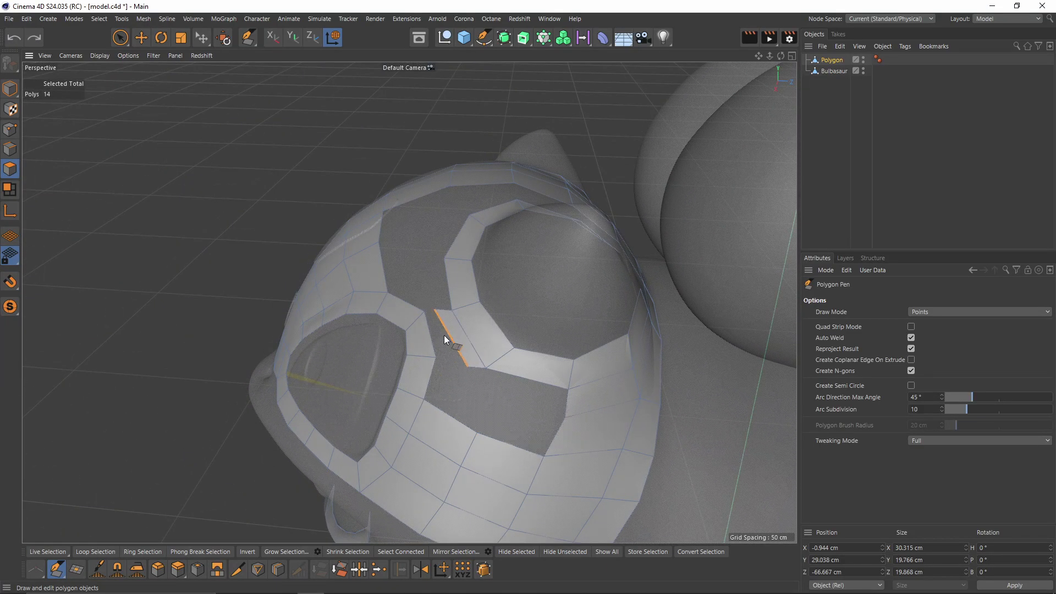
left_click_drag(506, 375, 436, 312, "ctrl")
left_click_drag(454, 368, 471, 305, "ctrl")
left_click_drag(422, 269, 450, 262, "alt")
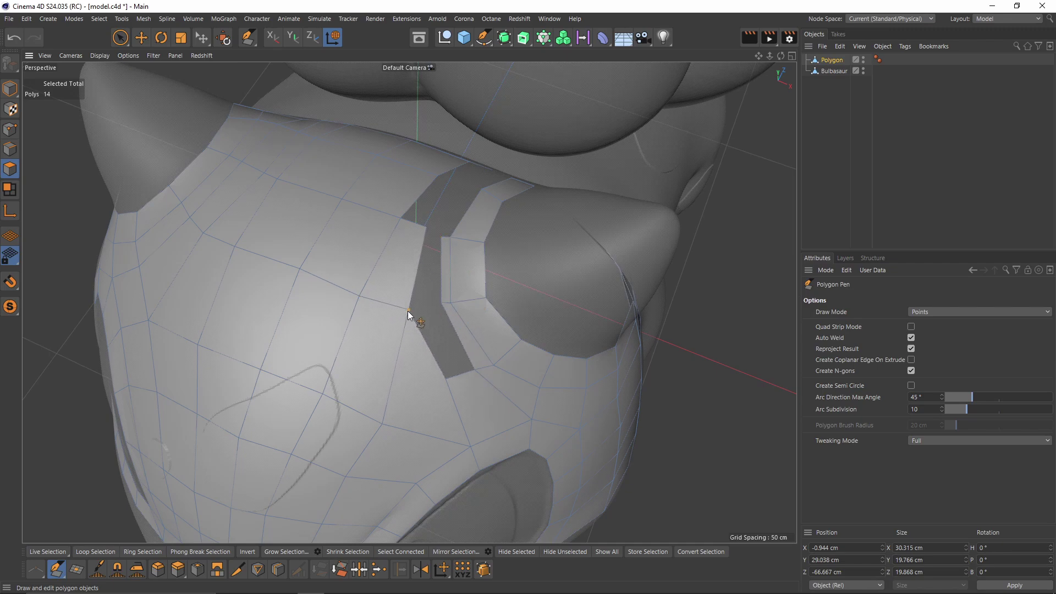
Pull a forehead point to the ear loop, add a line cut beside the ear, and reactivate the Polygon Pen
left_click_drag(410, 311, 463, 343)
left_click(461, 349)
left_click(469, 287)
key("k")
key("k")
left_click(512, 230)
left_click(470, 286)
key("m")
key("e")
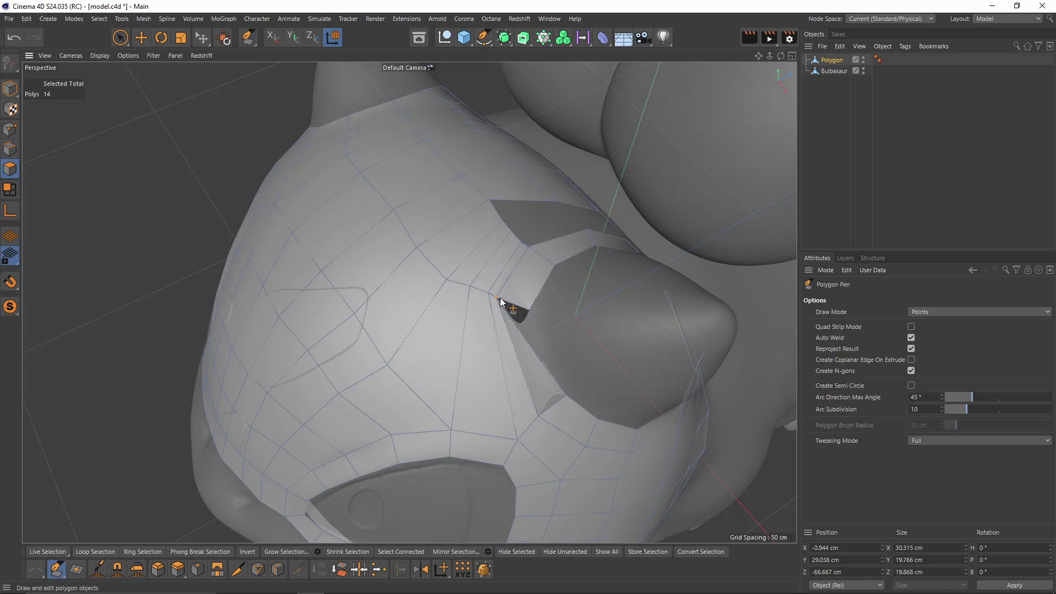
Extrude quads into the open gaps between the ear loop and the forehead strips, undoing one misplaced edit
left_click_drag(477, 264, 446, 308, "alt")
left_click_drag(468, 355, 404, 353, "ctrl")
left_click_drag(510, 282, 530, 252, "alt")
left_click_drag(504, 208, 427, 282, "alt")
scroll(428, 282, "down", 5)
left_click_drag(365, 271, 478, 287, "alt")
left_click_drag(478, 286, 490, 197, "alt")
key("ctrl+z")
mouse_move(454, 236)
left_mouse_down("ctrl")
mouse_move(468, 158)
mouse_move(470, 339)
mouse_move(521, 248)
mouse_move(444, 220)
left_mouse_up("ctrl")
left_click(484, 236)
left_click_drag(444, 220, 467, 196, "ctrl")
Extrude quads from the forehead and under-eye strips down the front of the snout towards the upper lip
scroll(511, 273, "down", 4)
left_click_drag(521, 284, 546, 248, "alt")
scroll(466, 318, "down", 3)
scroll(488, 357, "down", 3)
scroll(461, 331, "up", 3)
left_click_drag(500, 388, 347, 239, "alt")
right_click_drag(348, 238, 314, 247, "alt")
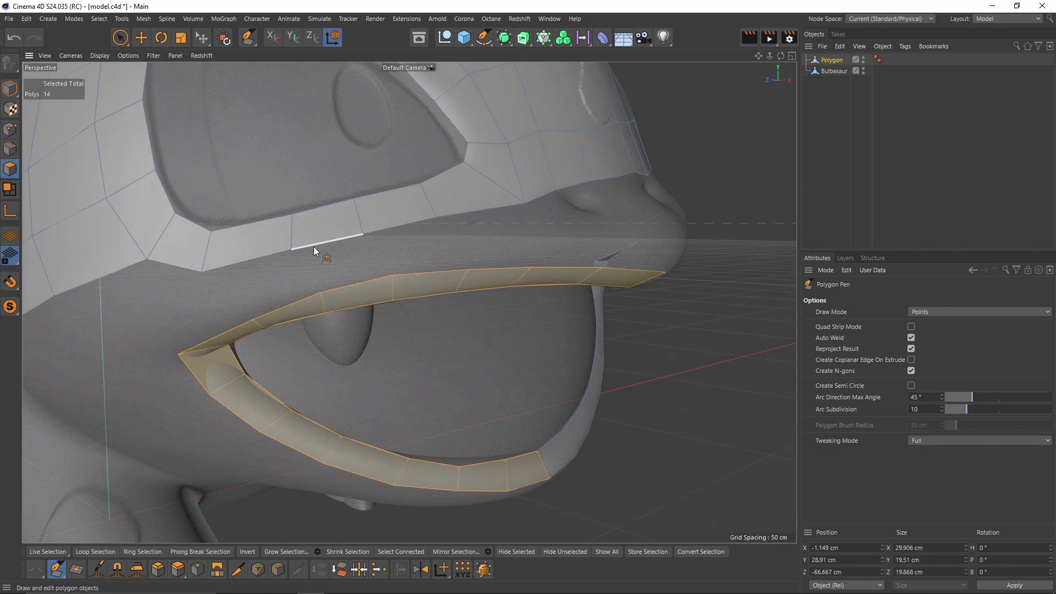
left_click_drag(317, 247, 457, 242, "ctrl")
left_click_drag(474, 252, 478, 274, "ctrl")
left_click_drag(480, 274, 485, 319, "ctrl")
left_click_drag(487, 314, 514, 300, "alt")
left_click_drag(521, 259, 581, 297, "alt")
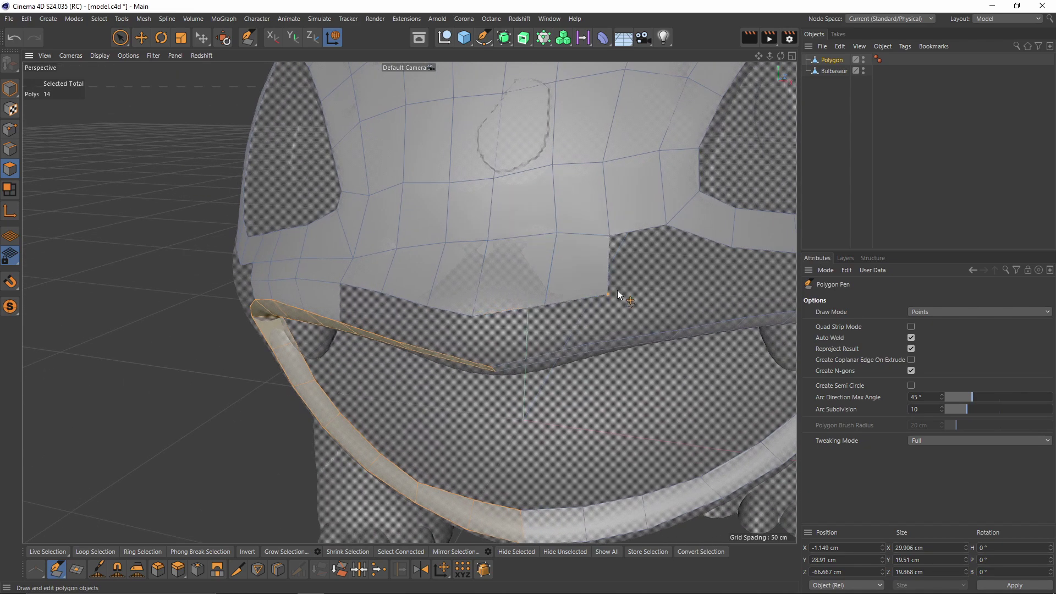
Extrude the snout's lower edges to fill the gap down to the upper lip loop
left_click_drag(642, 249, 477, 266, "alt")
left_click(486, 319)
left_click(483, 336)
left_click_drag(424, 295, 480, 296, "ctrl")
left_click_drag(480, 296, 532, 295, "ctrl")
left_click_drag(567, 329, 344, 264, "alt")
left_click_drag(279, 323, 269, 315, "ctrl")
scroll(275, 330, "down", 3)
left_click_drag(269, 317, 306, 298, "ctrl")
scroll(310, 336, "up", 3)
Extrude quads around the corner of the mouth to join the mouth loop with the cheek strips
left_click_drag(317, 352, 435, 236)
scroll(516, 242, "down", 3)
scroll(451, 234, "up", 3)
left_click_drag(464, 225, 474, 263, "ctrl")
left_click_drag(472, 265, 432, 242, "ctrl")
left_click_drag(432, 212, 484, 265, "ctrl")
left_click_drag(492, 285, 475, 309, "ctrl")
Toggle a viewport display option, extrude a quad behind the mouth corner and undo the last drag
left_click_drag(474, 309, 528, 288, "alt")
left_click(132, 56)
left_click(170, 330)
left_click_drag(535, 248, 576, 224, "ctrl")
left_click_drag(561, 177, 487, 311)
key("ctrl+z")
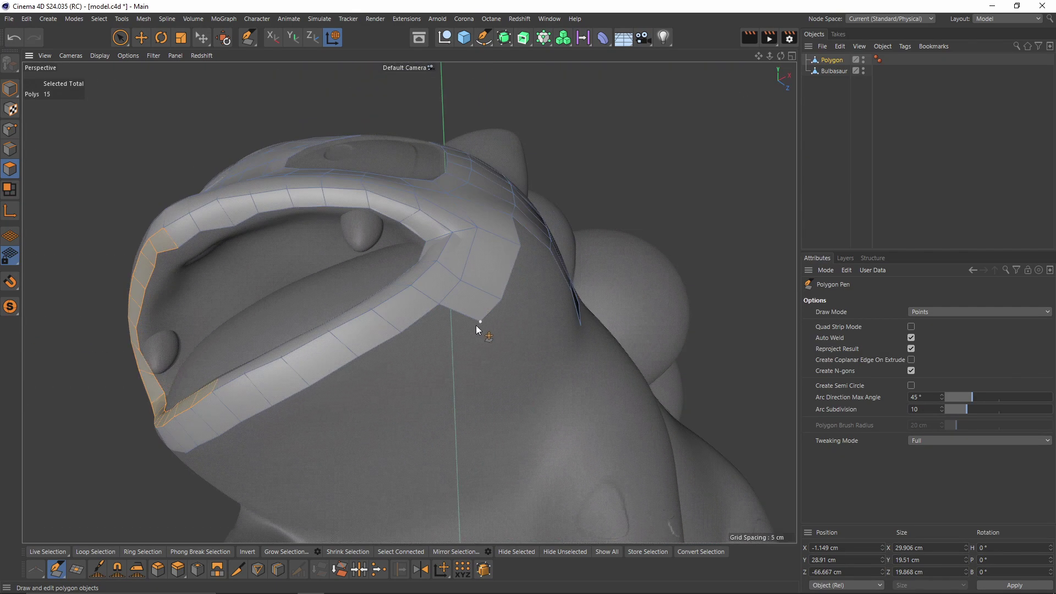
Extrude a second row of quads outside the mouth loop along the lower jaw
left_click_drag(472, 334, 521, 268, "alt")
left_click_drag(389, 331, 468, 220, "alt")
scroll(469, 282, "up", 3)
left_click_drag(471, 208, 375, 248, "ctrl")
left_click_drag(375, 247, 355, 303, "ctrl")
left_click_drag(418, 264, 479, 212, "alt")
left_click_drag(486, 252, 508, 265, "alt")
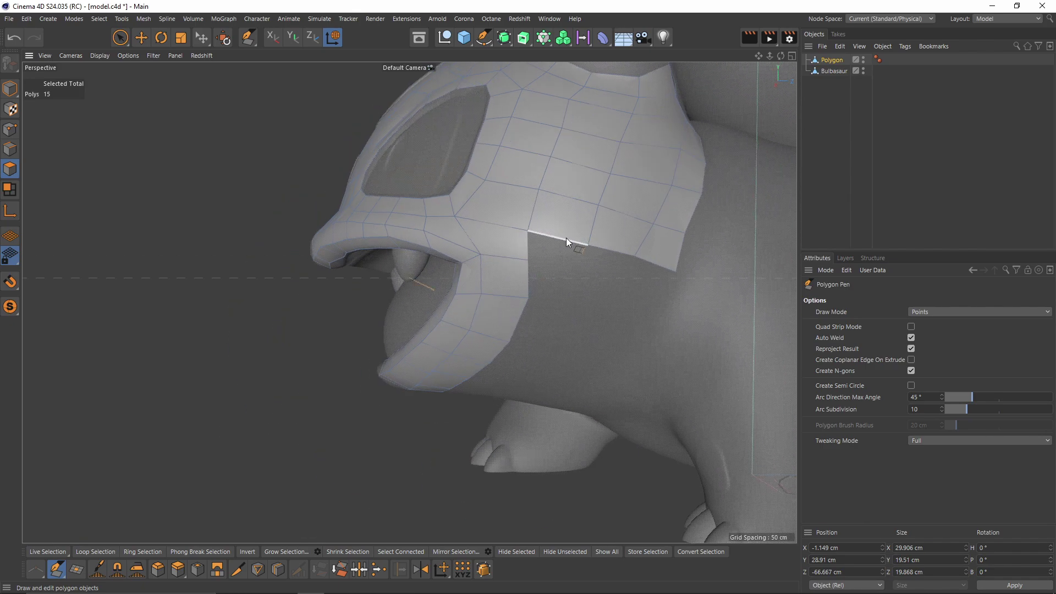
Extrude the cheek's lower edge downward and continue the quad rows along the jaw to beneath the chin
left_click_drag(562, 240, 563, 270, "ctrl")
left_click_drag(578, 275, 591, 286, "alt")
left_click_drag(662, 260, 660, 296, "ctrl")
left_click_drag(616, 291, 583, 278, "alt")
left_click_drag(562, 229, 560, 274, "ctrl")
mouse_move(561, 276)
left_mouse_down("ctrl")
mouse_move(563, 320)
mouse_move(551, 275)
left_mouse_up("ctrl")
left_click_drag(552, 321, 532, 334, "ctrl")
left_click_drag(527, 383, 494, 353, "alt")
left_click_drag(493, 347, 493, 365, "ctrl")
left_click_drag(528, 265, 520, 308, "alt")
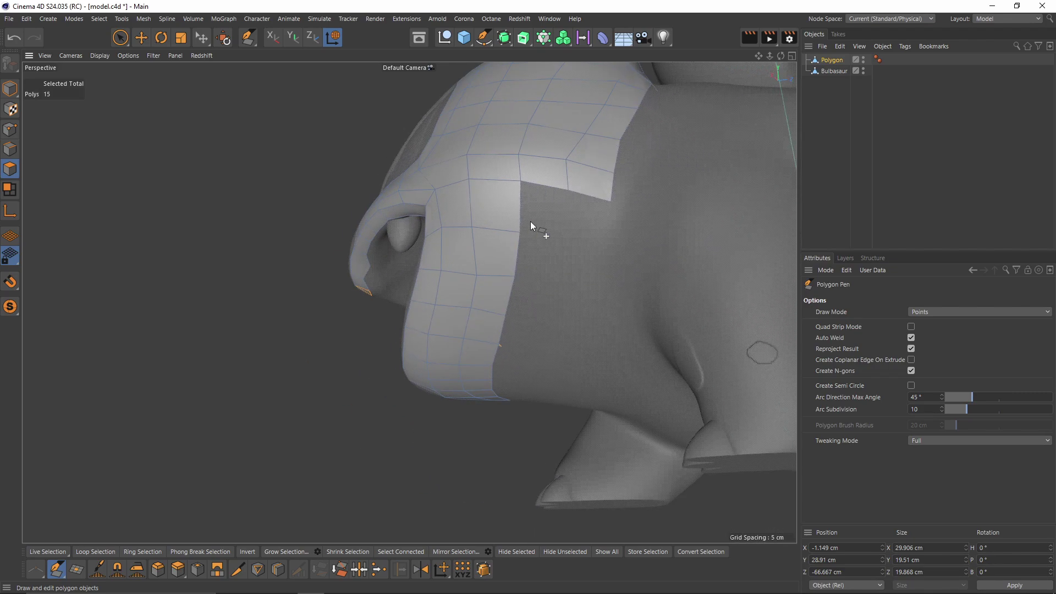
Extrude another column of quads from the jaw's back edge to fill the corner below the cheek
left_click_drag(523, 212, 564, 216, "ctrl")
left_click_drag(550, 223, 542, 302, "ctrl")
left_click_drag(556, 286, 582, 301, "alt")
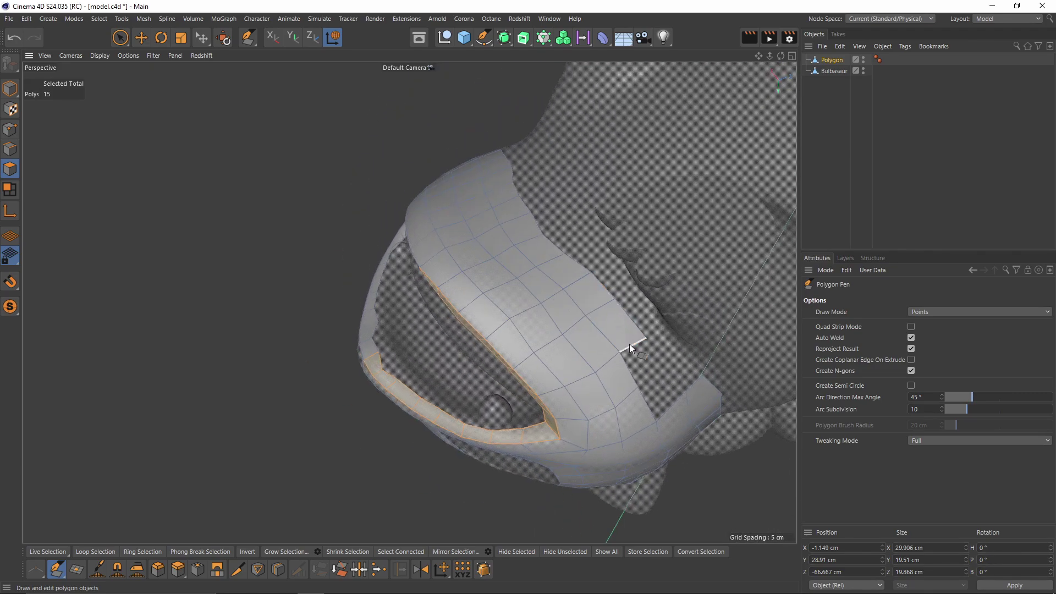
left_click_drag(629, 343, 512, 309, "alt")
left_click_drag(457, 430, 521, 329, "alt")
left_click_drag(478, 380, 432, 343, "alt")
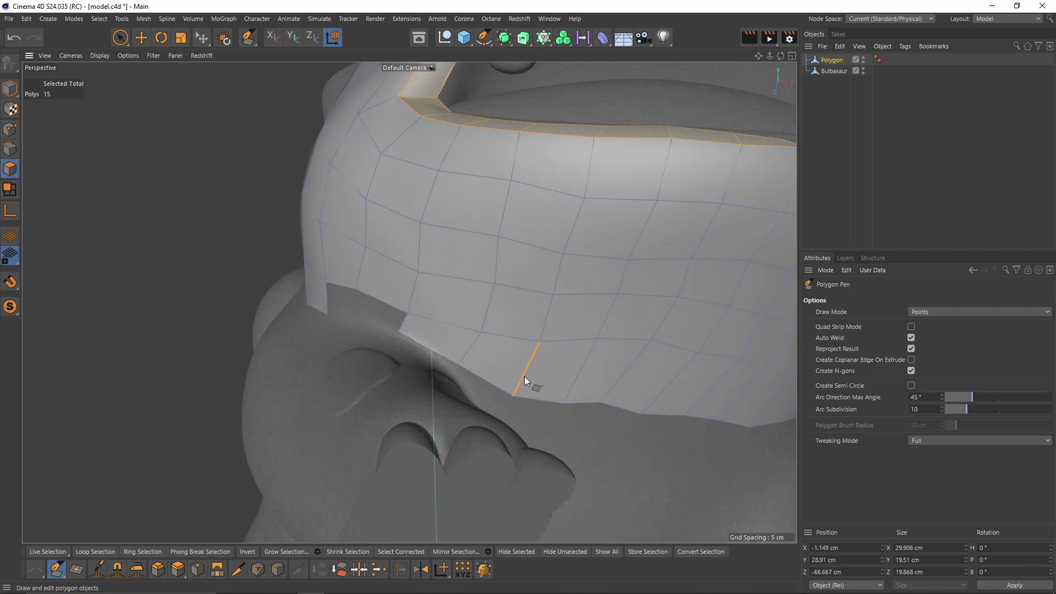
Examine the quad rows under the chin, and reactivate the Polygon Pen for working on the ear
left_click_drag(525, 378, 515, 308, "alt")
scroll(335, 282, "down", 6)
scroll(361, 266, "down", 4)
scroll(477, 263, "up", 4)
left_click_drag(506, 256, 605, 227, "alt")
left_click_drag(633, 177, 454, 253, "alt")
key("u")
key("l")
key("m")
key("e")
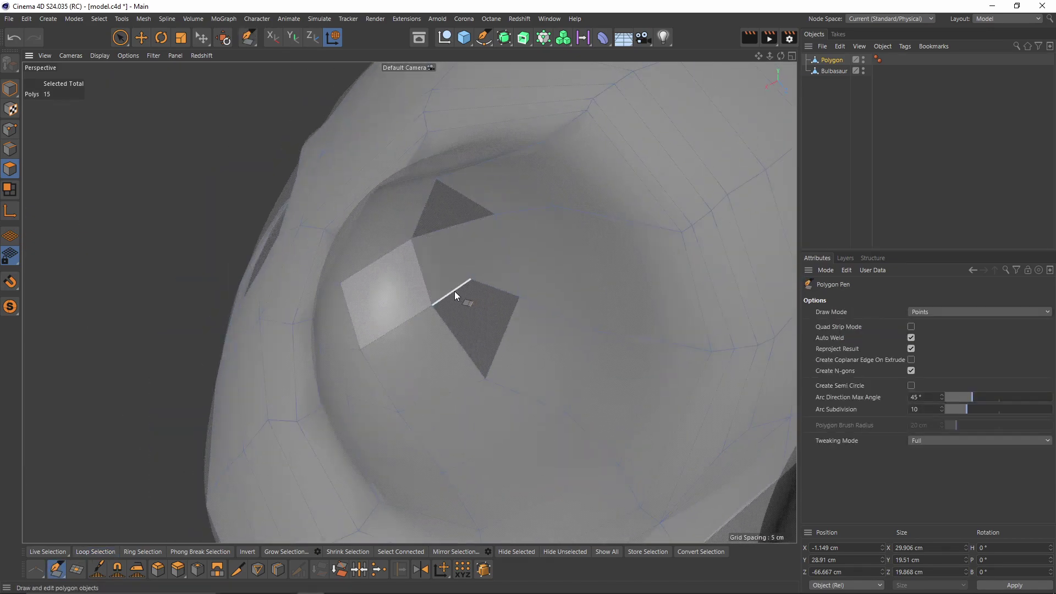
Add line cuts to the ear's polygons and reactivate the Polygon Pen
left_click_drag(454, 290, 300, 215, "alt")
key("k")
key("k")
key("Return")
scroll(342, 223, "up", 3)
key("k")
key("k")
left_click(320, 209)
key("e")
key("m")
key("w")
key("m")
key("e")
Extrude an ear edge to fill the remaining gap in the ear surface
left_click_drag(347, 230, 339, 262, "alt")
scroll(353, 231, "down", 5)
left_click_drag(413, 198, 364, 195, "alt")
left_click_drag(448, 184, 510, 159, "ctrl")
left_click_drag(441, 205, 411, 241, "alt")
scroll(427, 215, "down", 4)
scroll(454, 239, "down", 4)
Select the edge loop around the ear's base and use Fill Selection to select all ear polygons
key("Return")
key("Return")
key("u")
key("l")
left_click(456, 193)
key("u")
key("f")
left_click(412, 241)
Mirror the selected ear polygons to the opposite side of the head, undoing the last edit along the way
scroll(323, 271, "down", 3)
left_click_drag(323, 272, 445, 254, "alt")
right_click(446, 254)
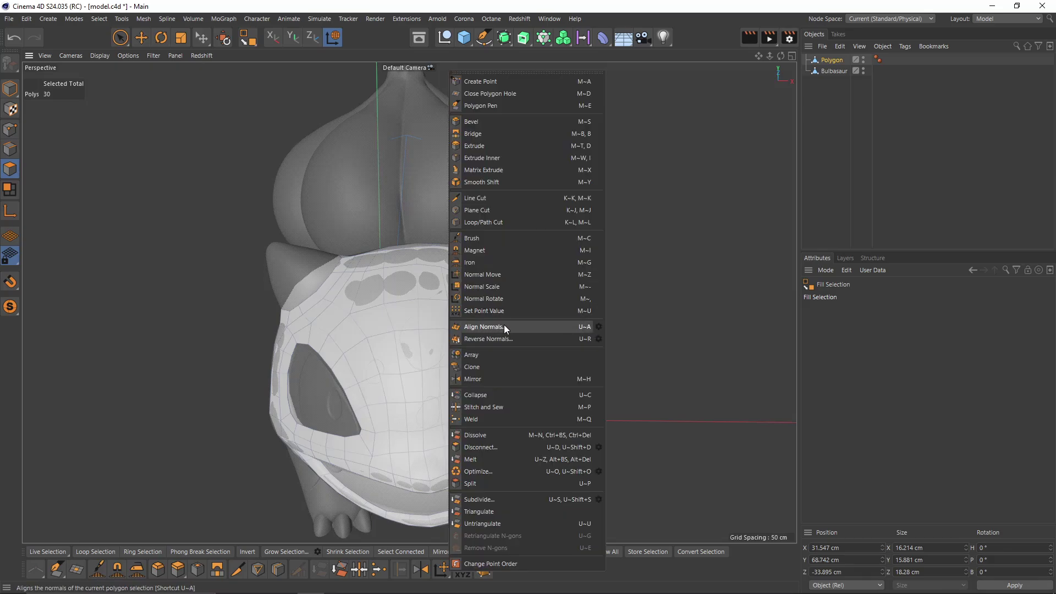
left_click(473, 379)
left_click_drag(477, 380, 467, 296, "alt")
key("ctrl+z")
key("e")
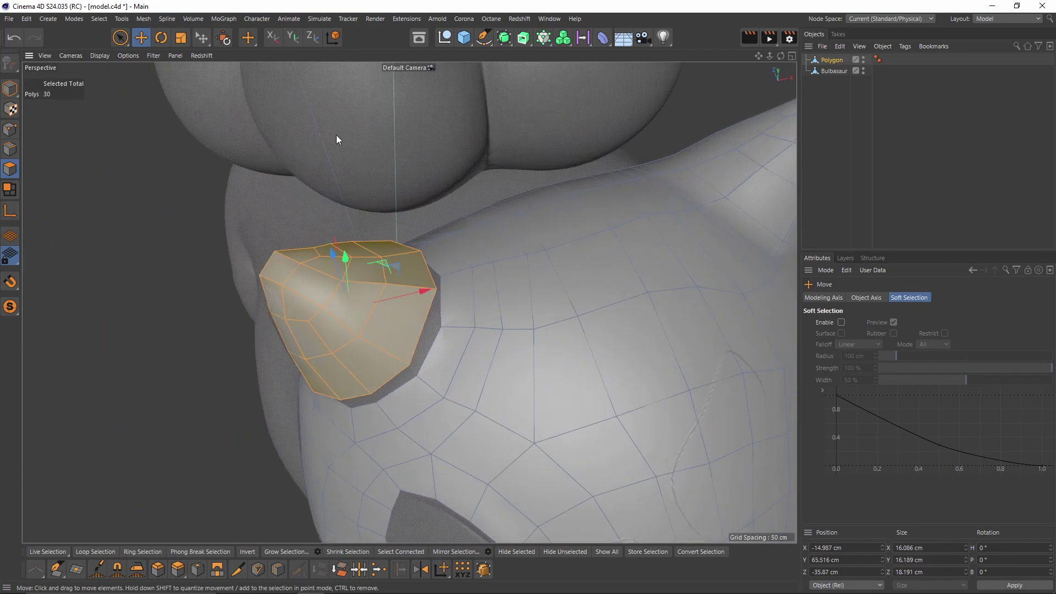
Pull the mirrored ear's base points onto the ear opening in the head with the Polygon Pen
key("m")
key("e")
scroll(408, 358, "up", 3)
left_click_drag(411, 369, 421, 383)
left_click_drag(444, 268, 453, 319)
left_click_drag(451, 242, 470, 289, "alt")
left_click_drag(470, 290, 417, 322, "alt")
Select the edge loops around the mirrored ear's base and the head opening to compare their edge counts
key("e")
left_click(10, 149)
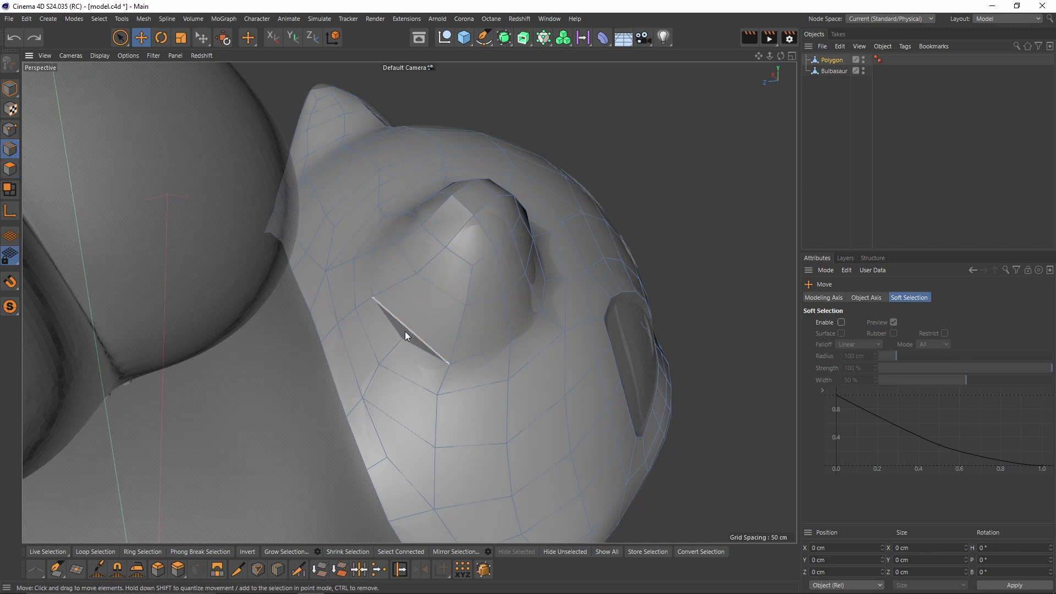
double_click(405, 331)
double_click(369, 269, "shift")
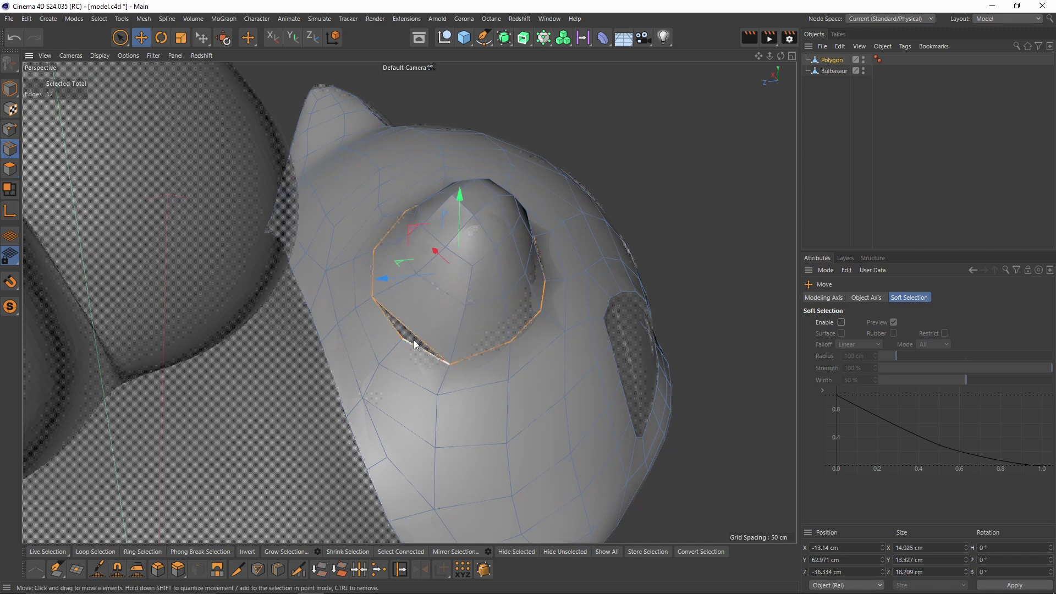
scroll(395, 337, "up", 4)
left_click_drag(411, 347, 438, 371, "alt")
double_click(527, 378)
left_click_drag(524, 395, 381, 305, "alt")
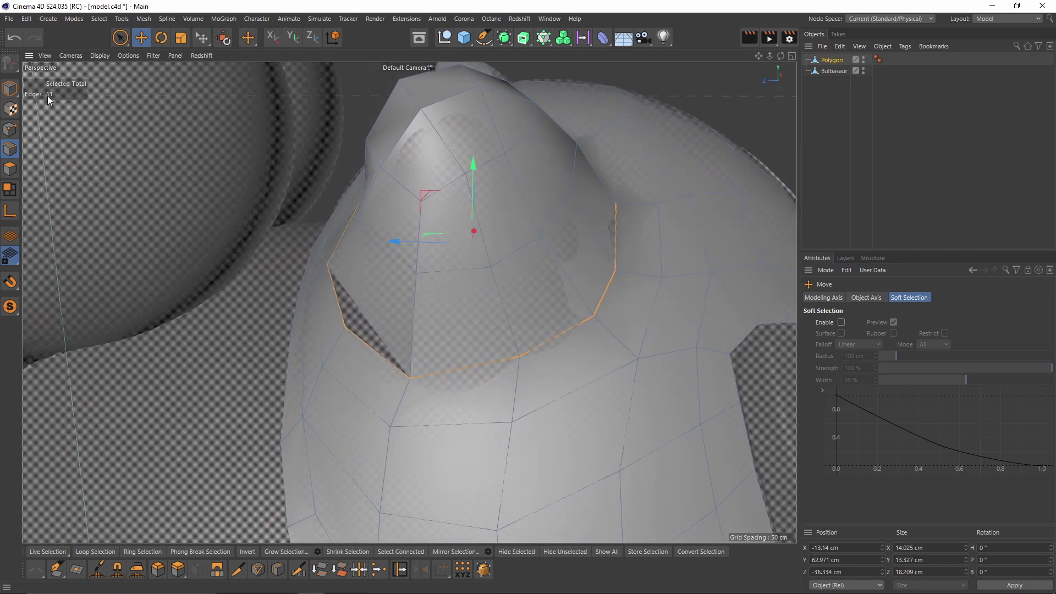
left_click_drag(483, 288, 540, 391, "alt")
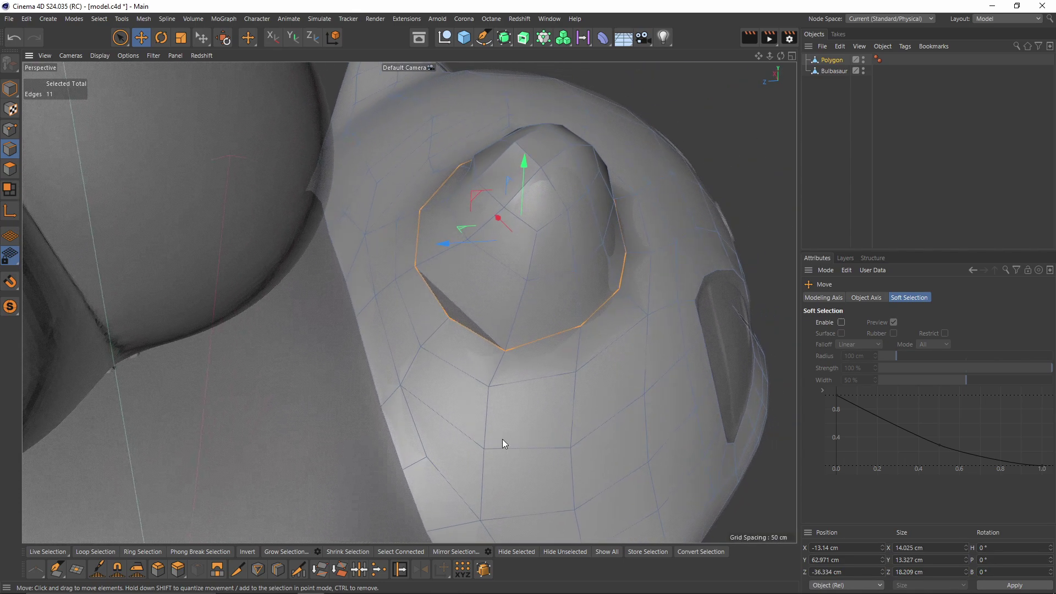
Undo the last edit at the mirrored ear and weld the short edge behind it upward with the Polygon Pen
key("i")
left_click_drag(503, 439, 397, 193, "alt")
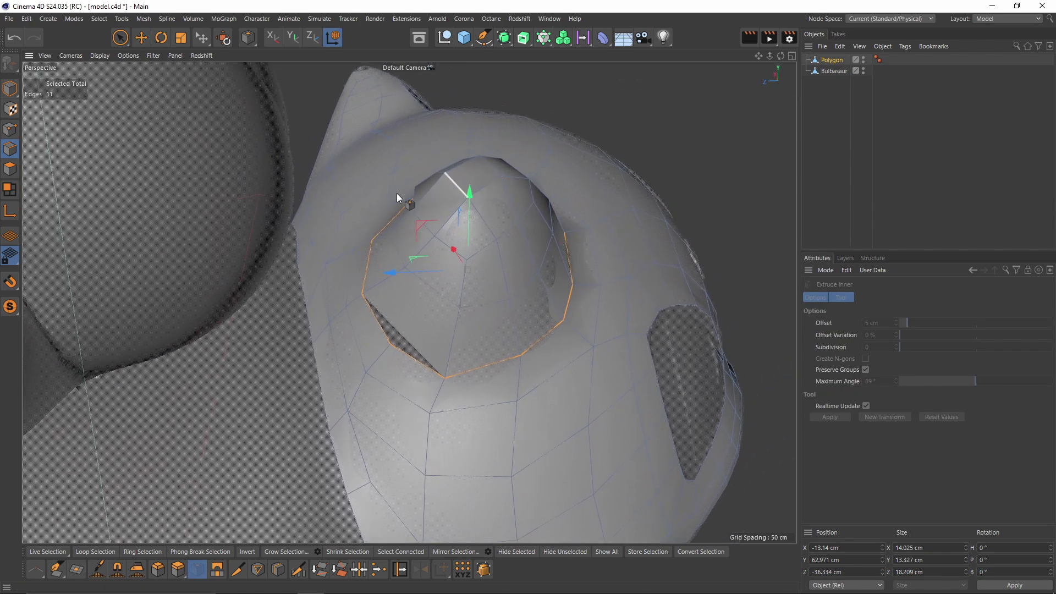
right_click(409, 285)
left_click(423, 306)
left_click_drag(384, 340, 460, 349, "alt")
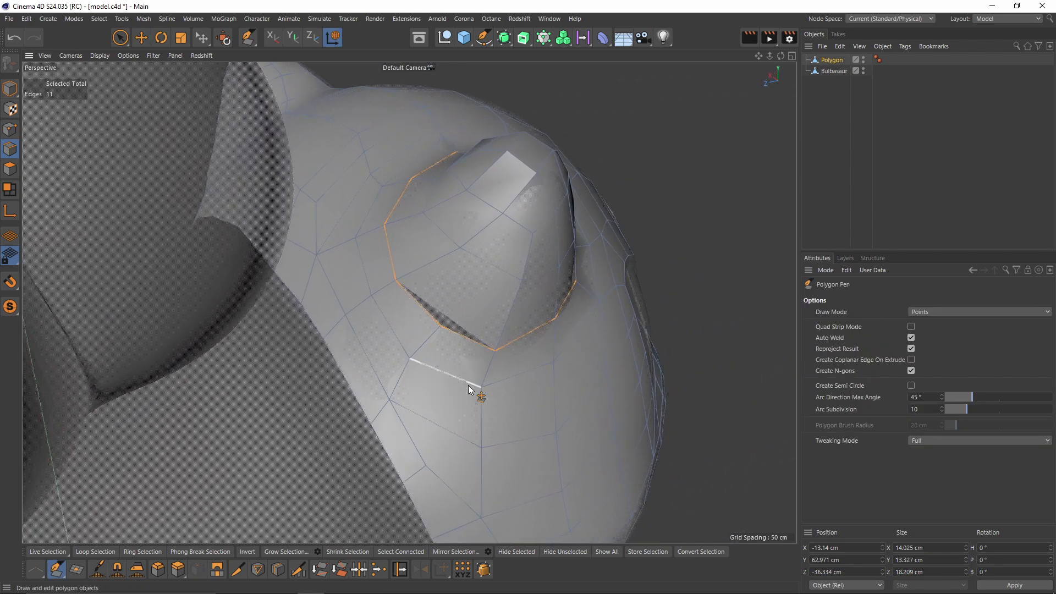
left_click_drag(467, 385, 430, 407, "alt")
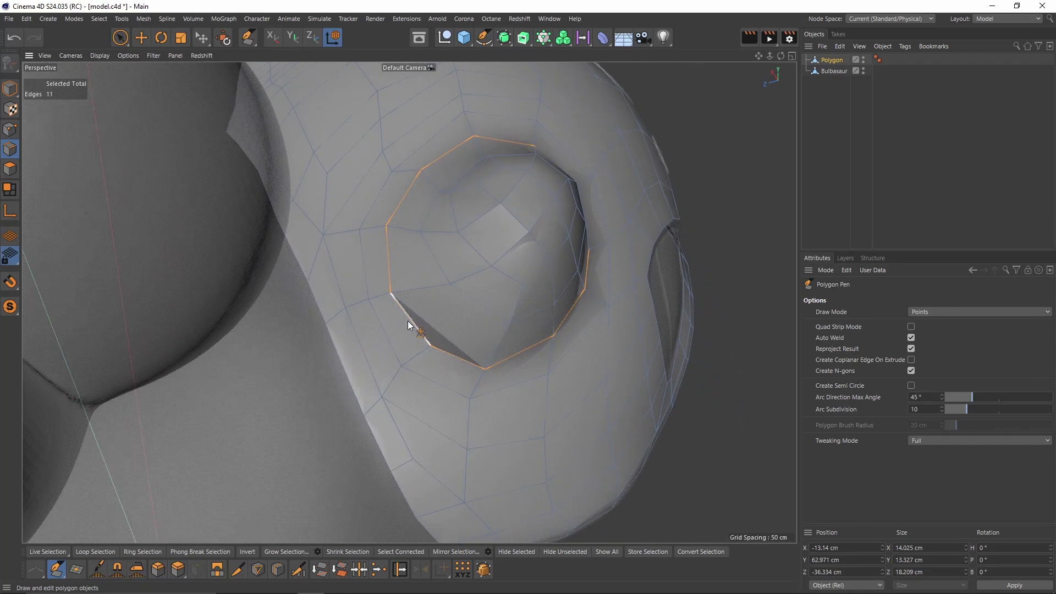
key("ctrl+z")
left_click_drag(388, 341, 458, 259, "alt")
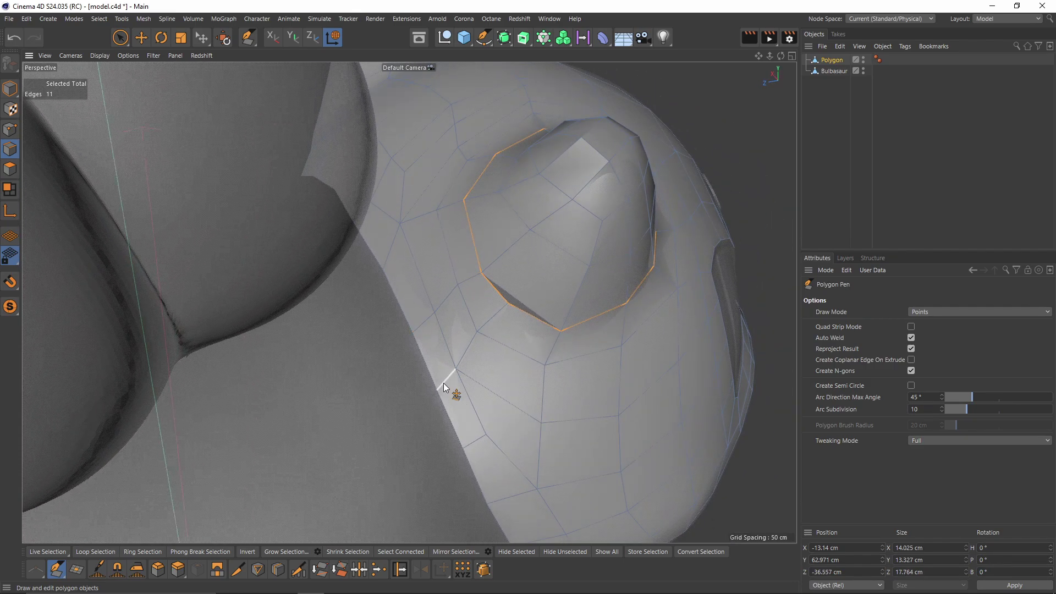
left_click_drag(445, 381, 424, 332)
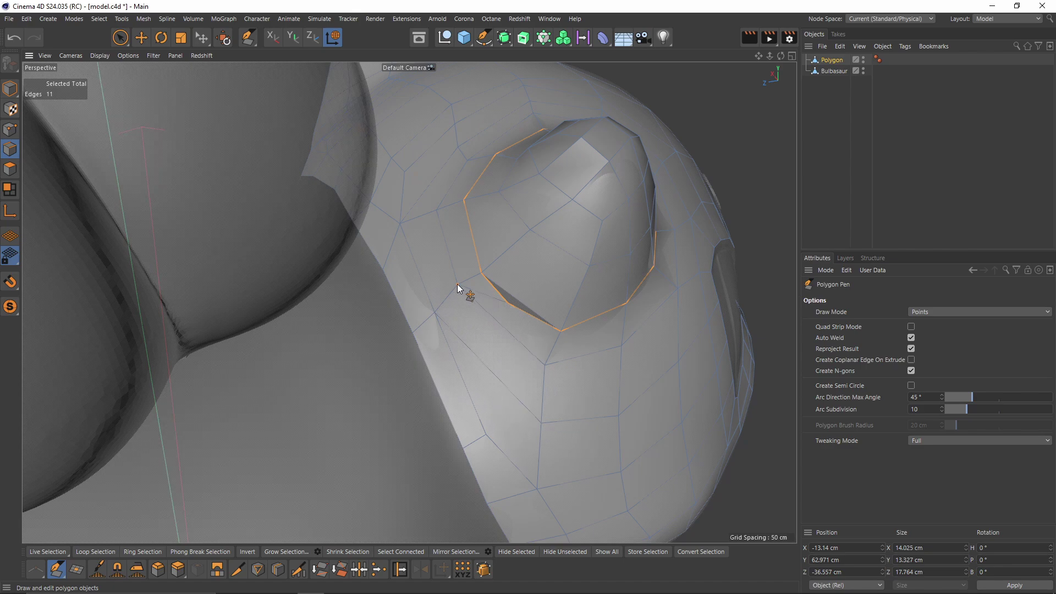
Select two polygons at the back of the ear's base and check the head from several sides
left_click_drag(439, 354, 434, 297, "alt")
left_click_drag(434, 228, 377, 333, "alt")
key("e")
key("Return")
left_click(466, 296)
right_click_drag(378, 333, 414, 270, "alt")
left_click(417, 266)
left_click_drag(520, 226, 281, 363, "alt")
left_click(410, 344)
right_click_drag(476, 295, 475, 318, "alt")
left_click_drag(475, 318, 514, 245, "alt")
left_click(530, 268)
left_click_drag(479, 305, 594, 341, "alt")
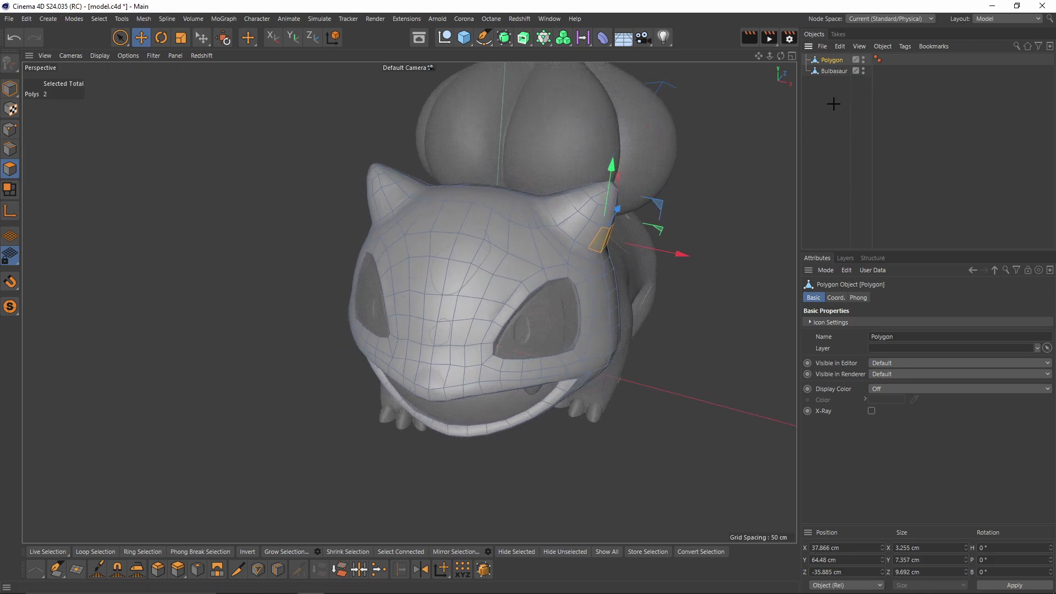
Hide the Bulbasaur sculpt and set the viewport display to Gouraud Shading (Lines)
left_click(860, 74)
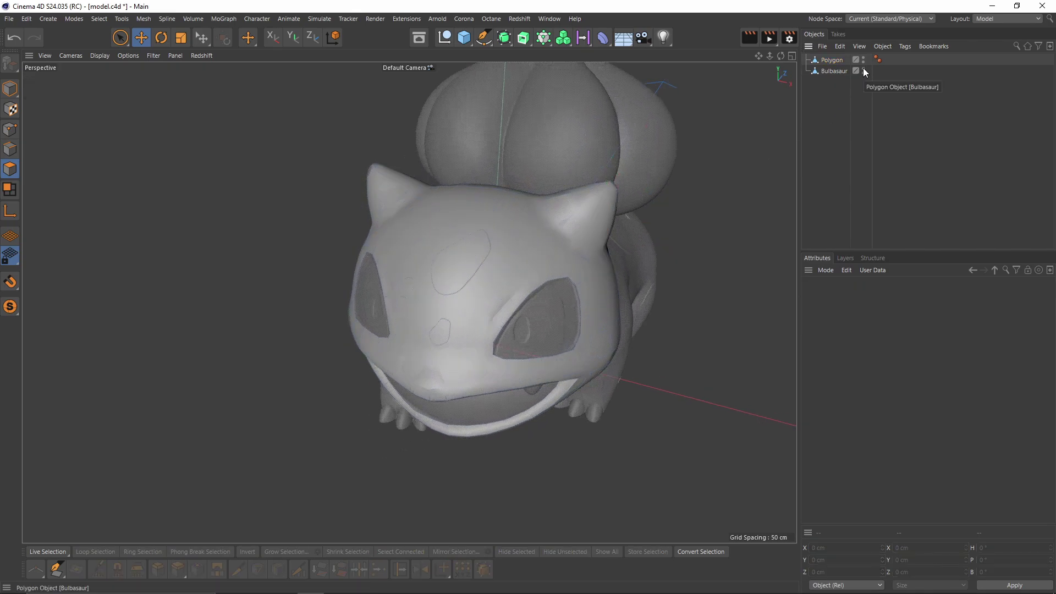
left_click(863, 69)
left_click(100, 56)
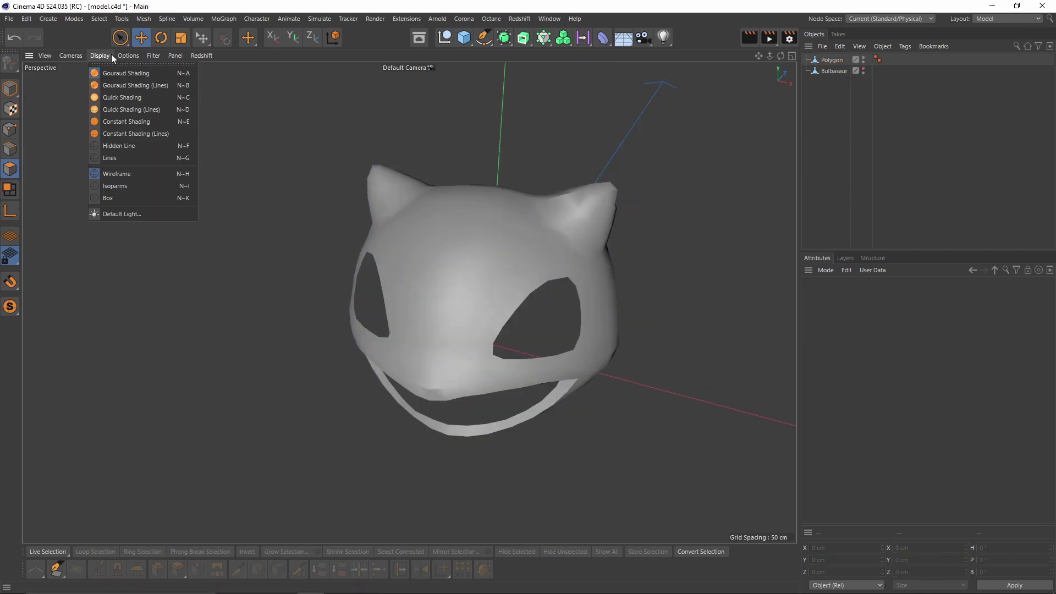
left_click(110, 83)
left_click_drag(526, 241, 644, 160, "alt")
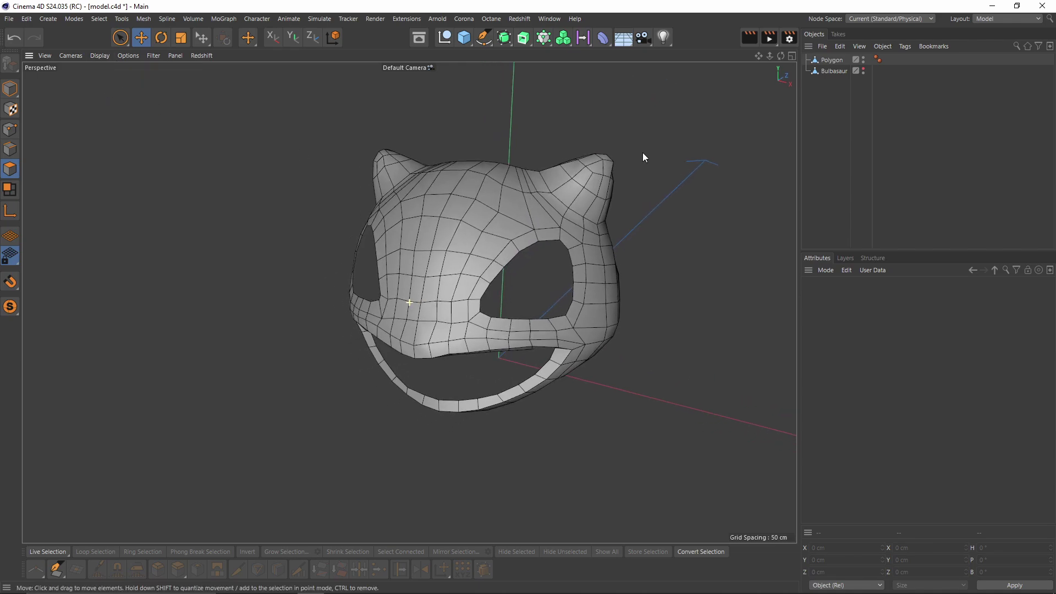
Select the Polygon retopology mesh and switch to Model mode
left_click(832, 60)
key("Return")
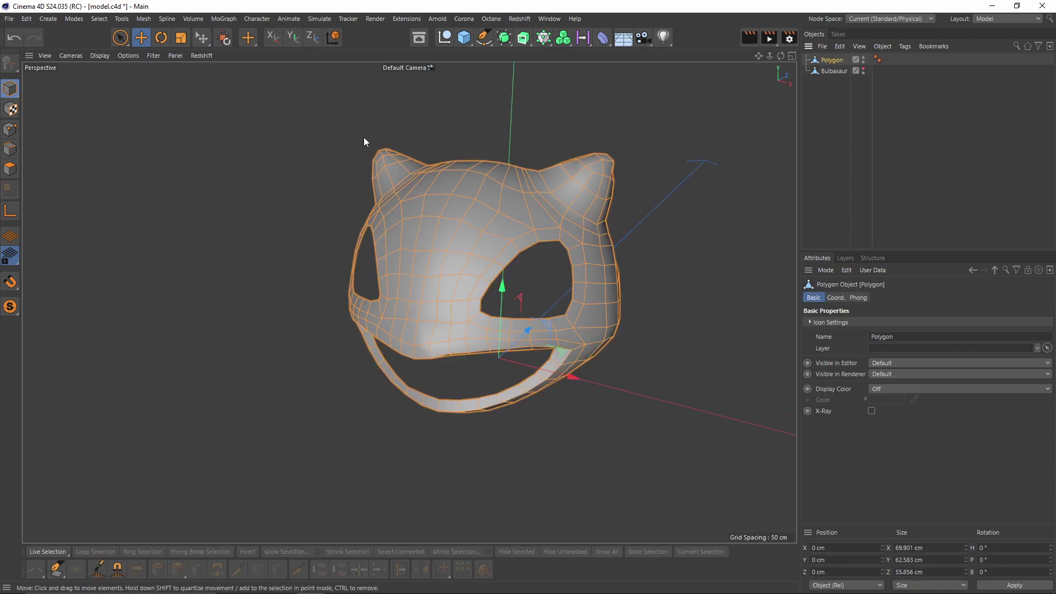
left_click_drag(637, 127, 643, 133, "alt")
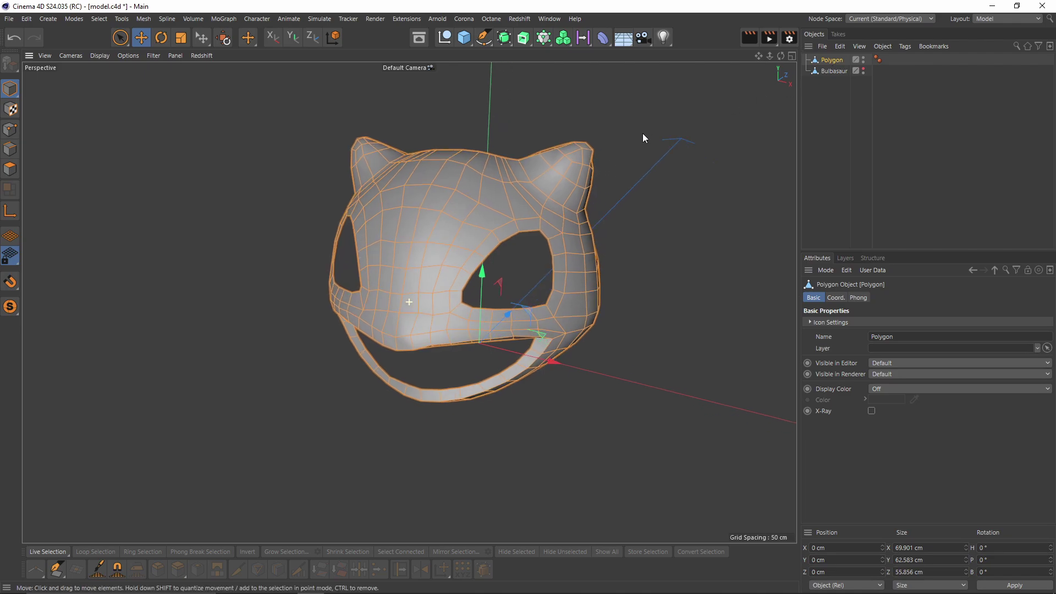
Add a Smoothing deformer as a child of the Polygon retopology mesh
left_click(602, 42)
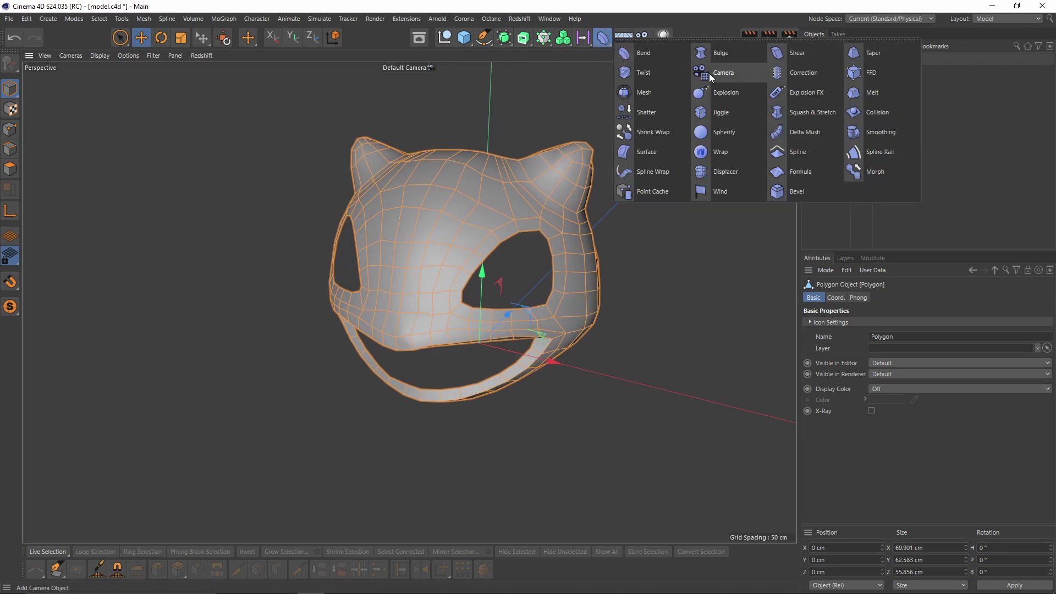
left_click(880, 132)
mouse_move(537, 187)
left_mouse_down("alt")
mouse_move(566, 219)
mouse_move(547, 161)
mouse_move(523, 166)
mouse_move(534, 171)
left_mouse_up("alt")
Turn off Backface Culling for the perspective view and select the Smoothing deformer
key("shift+v")
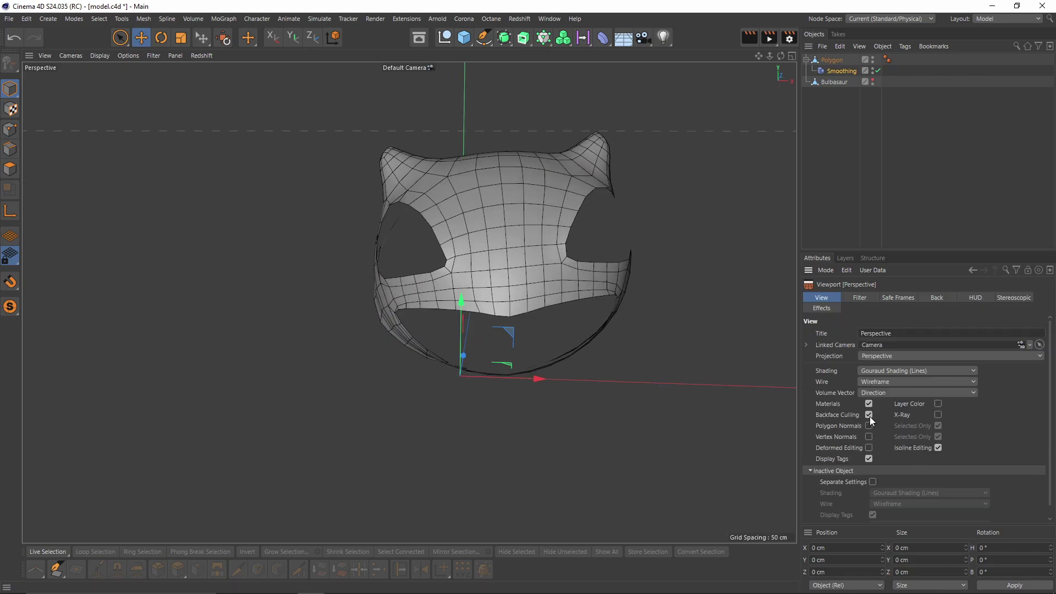
left_click(870, 415)
left_click_drag(576, 299, 633, 286, "alt")
left_click(833, 71)
left_click_drag(565, 180, 562, 221, "alt")
left_click_drag(440, 228, 688, 214, "alt")
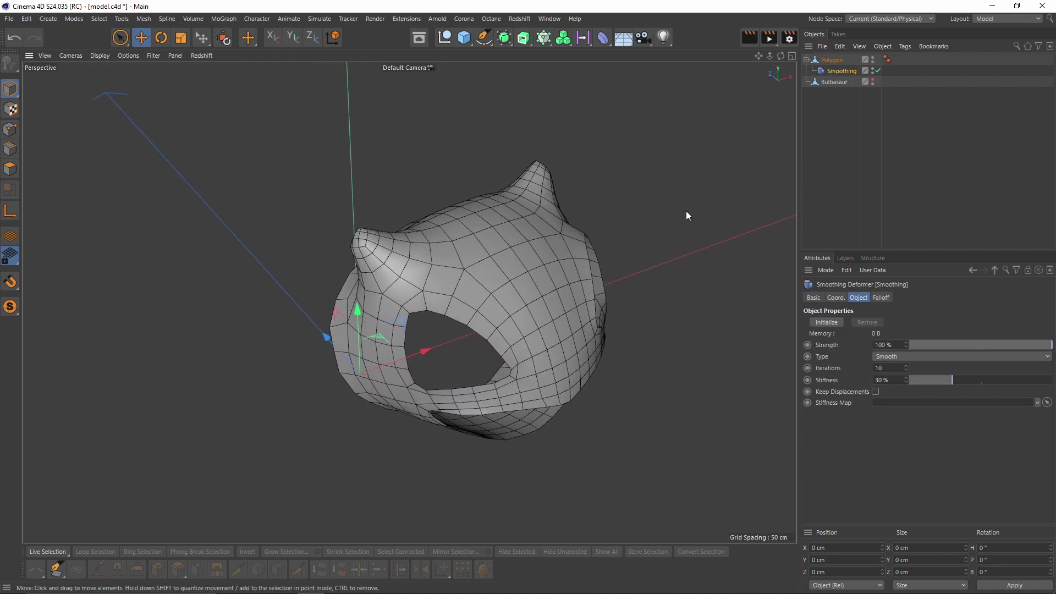
Compare the head mesh with the Smoothing deformer off and on from several sides, leaving it enabled
left_click(879, 71)
left_click(879, 71)
left_click(879, 71)
left_click(880, 71)
left_click(879, 71)
left_click(879, 71)
left_click(879, 71)
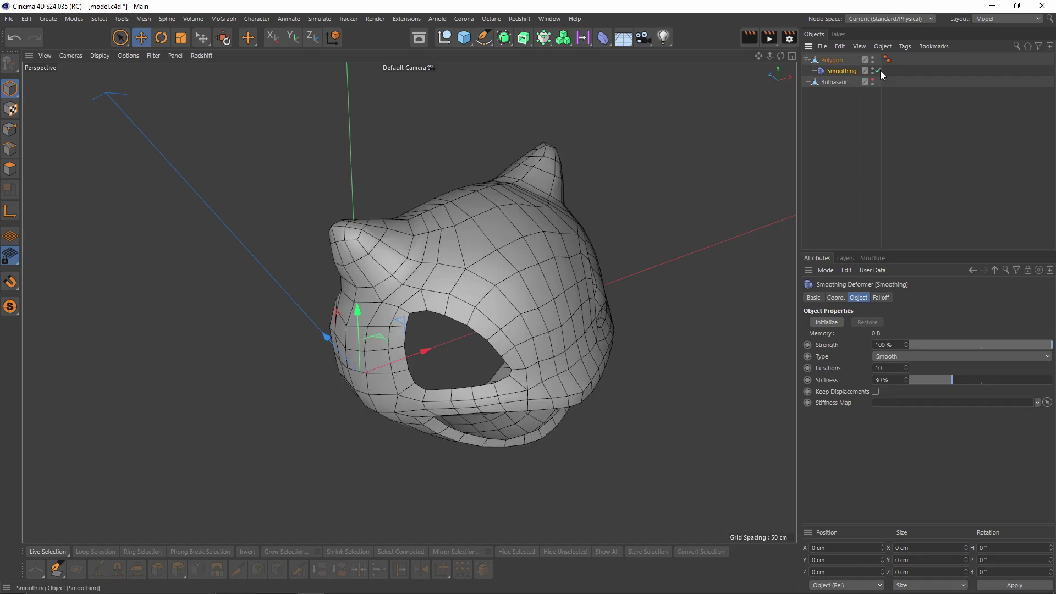
left_click(880, 71)
left_click(880, 71)
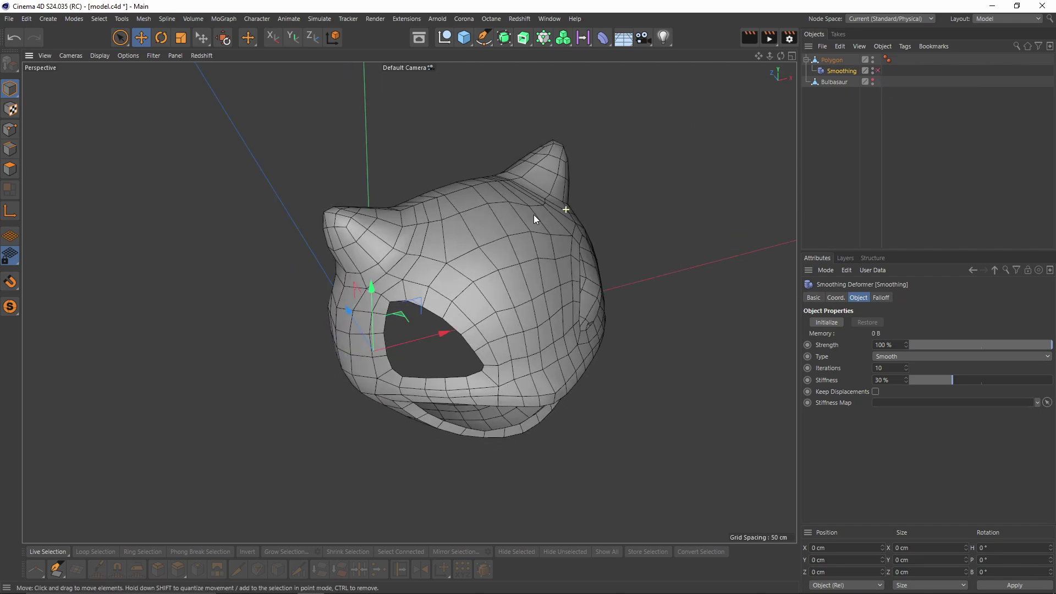
left_click_drag(533, 214, 519, 212, "alt")
left_click(879, 71)
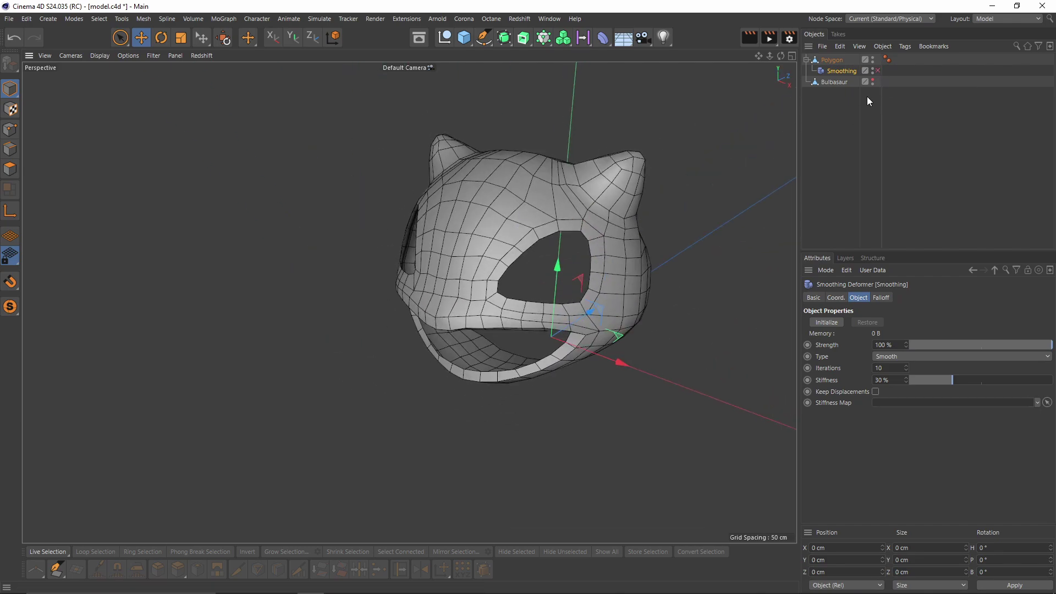
left_click(878, 71)
left_click_drag(770, 113, 635, 197, "alt")
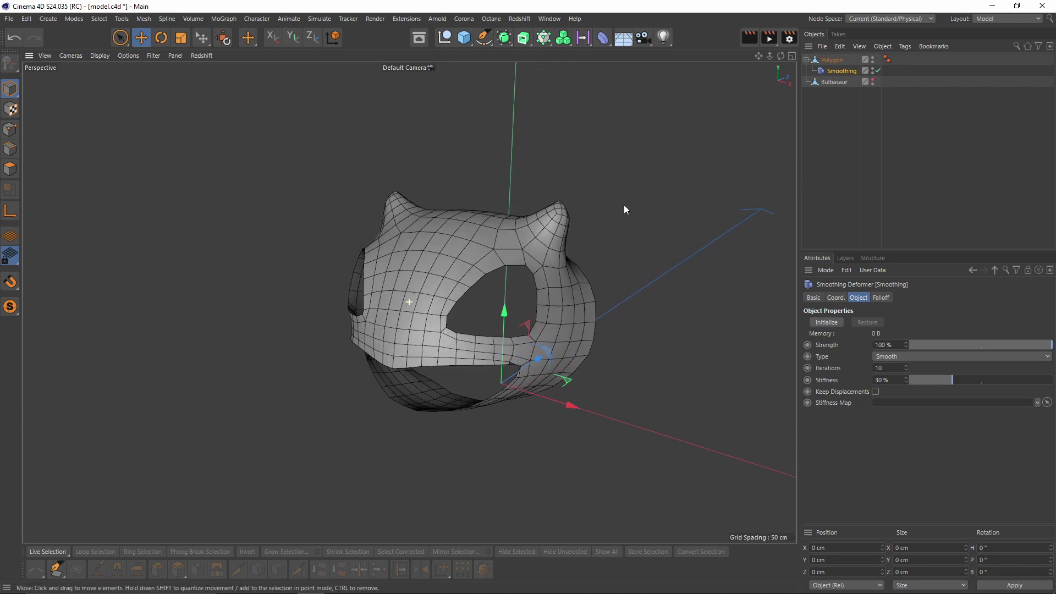
Add a Shrink Wrap deformer below Smoothing inside the Polygon mesh, with Bulbasaur as its target object
left_click(603, 37)
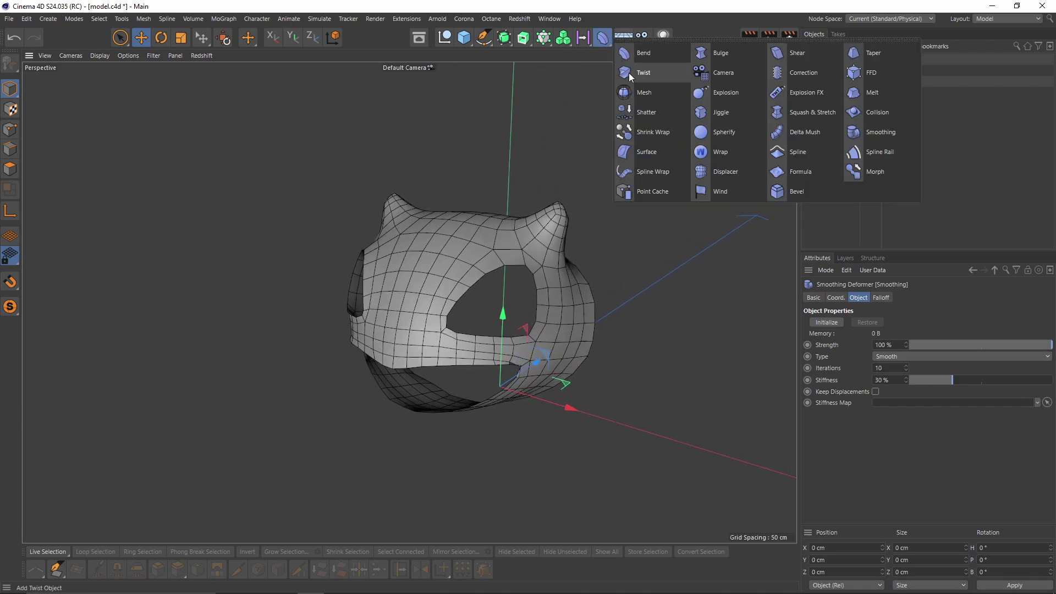
left_click(655, 136)
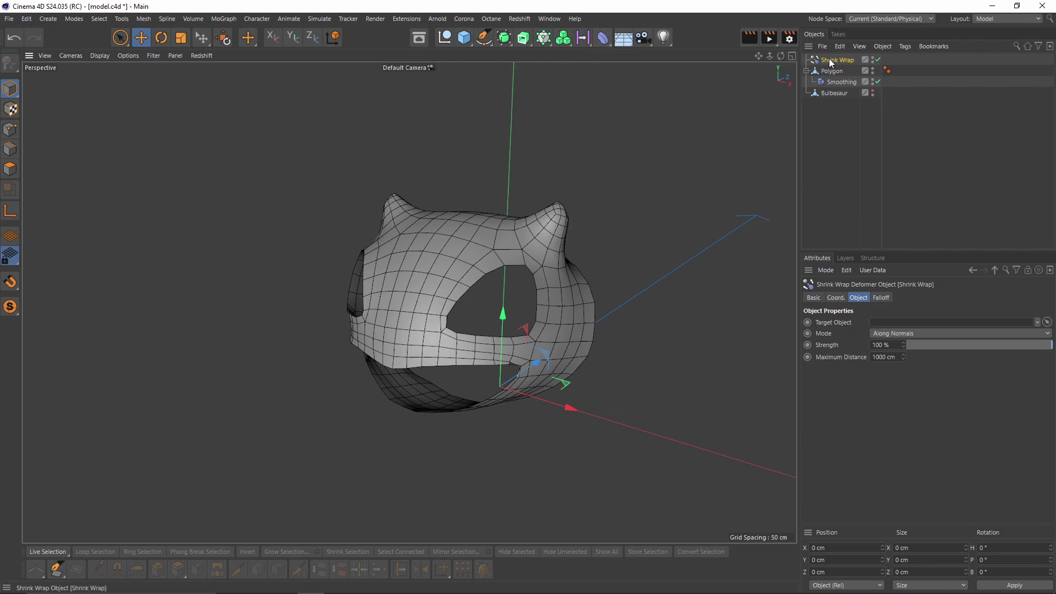
left_click_drag(830, 59, 846, 88)
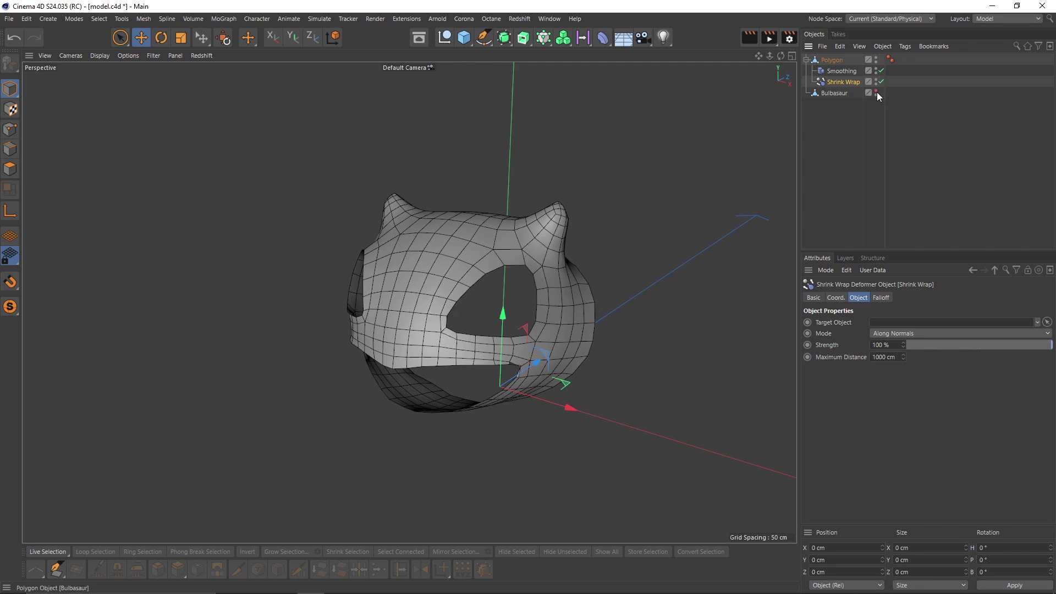
left_click_drag(834, 93, 897, 323)
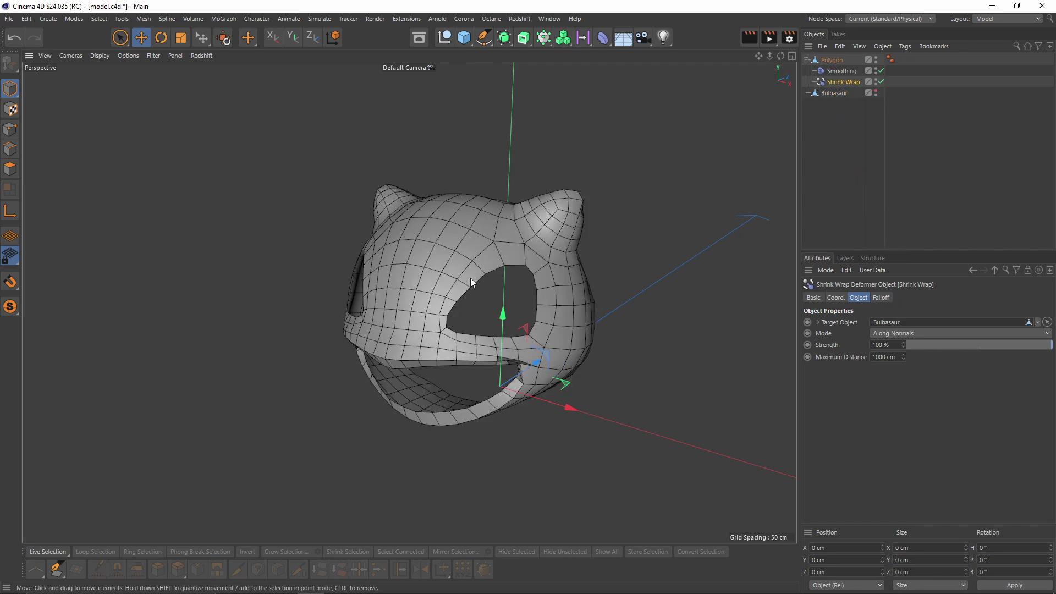
left_click_drag(480, 279, 528, 270, "alt")
Bake the deformed Polygon mesh with Current State to Object and delete the original with its deformers
right_click(814, 61)
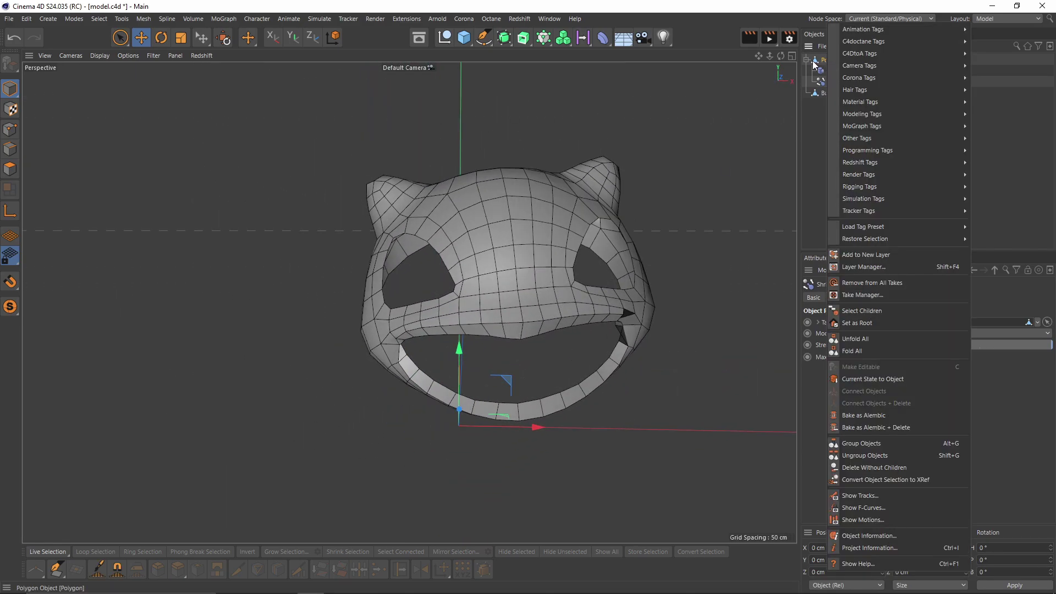
left_click(816, 61)
right_click(829, 60)
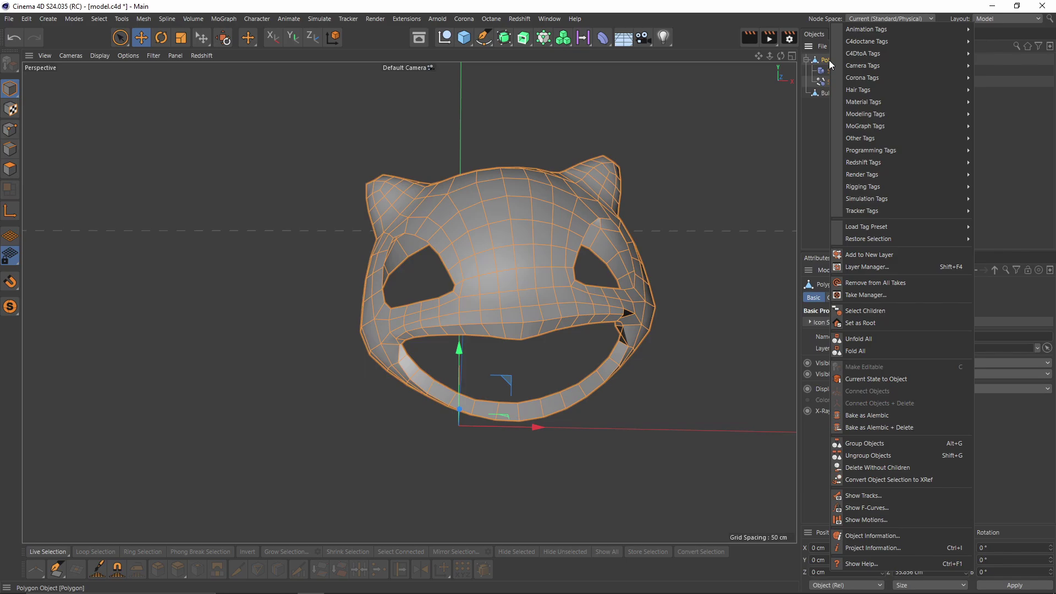
left_click(878, 378)
key("Delete")
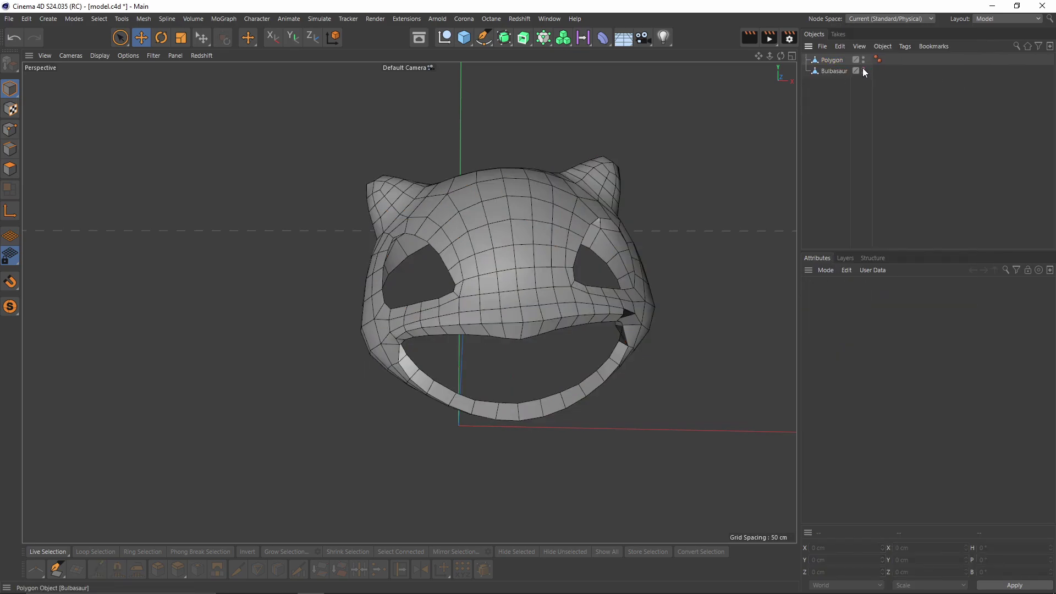
Show the Bulbasaur sculpt again and set the viewport display to Gouraud Shading without lines
left_click(865, 68)
middle_click_drag(580, 298, 516, 243, "alt")
right_click(628, 219)
left_click(100, 55)
left_click(104, 74)
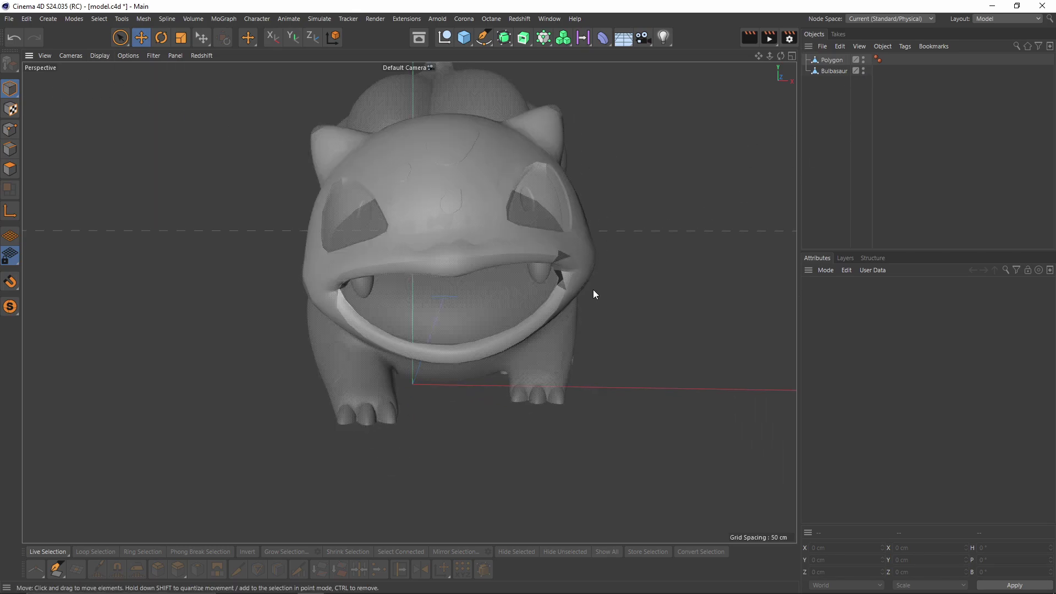
scroll(591, 289, "up", 3)
Repair the folded polygons at the mouth corner of the Polygon mesh with the Polygon Pen, moving points onto the sculpt
left_click(832, 61)
left_click(832, 60)
key("o")
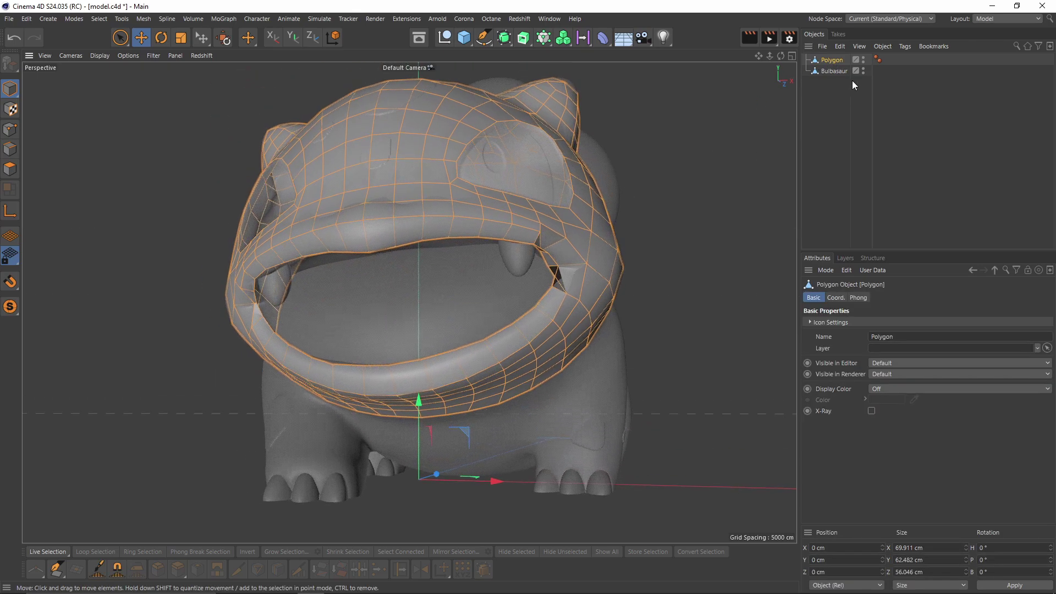
left_click(142, 20)
left_click(146, 33)
scroll(574, 201, "up", 10)
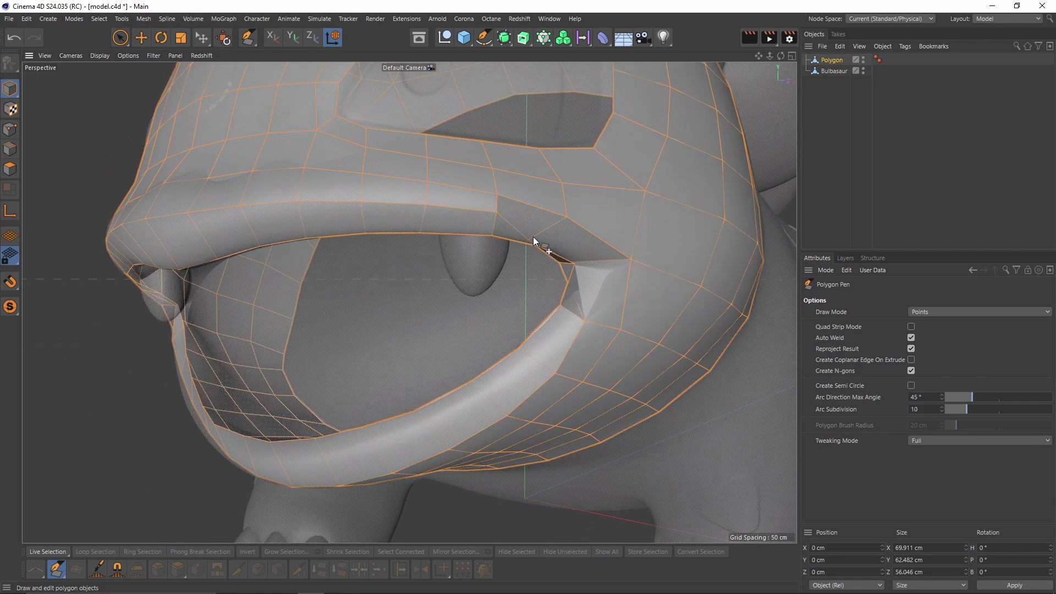
left_click(542, 234)
left_click_drag(542, 235, 531, 232, "alt")
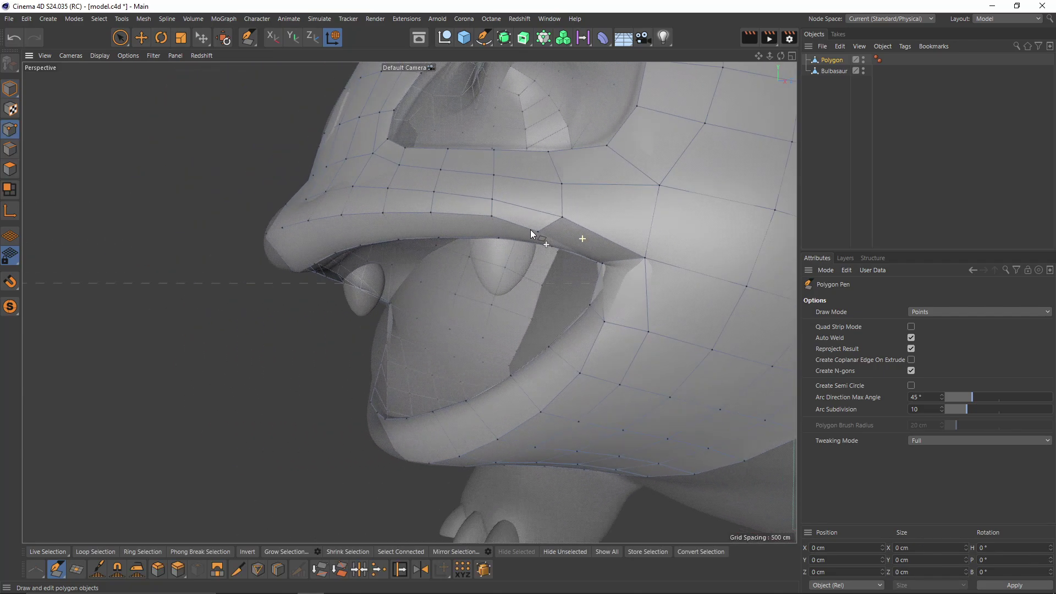
left_click_drag(621, 266, 669, 262, "alt")
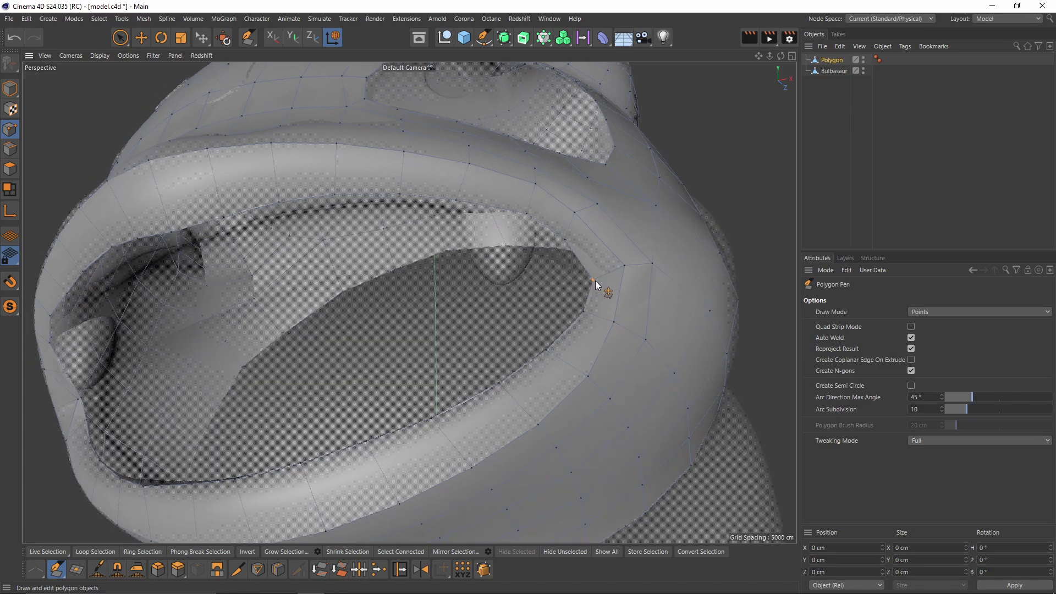
left_click_drag(596, 281, 527, 269)
left_click_drag(570, 243, 479, 330, "alt")
mouse_move(420, 366)
left_mouse_down("alt")
mouse_move(454, 358)
mouse_move(440, 371)
left_mouse_up("alt")
Examine the reshaped mouth corners, jaw and snout against the sculpt from several views
key("ctrl+shift+z")
key("ctrl+shift+z")
key("ctrl+shift+z")
key("ctrl+shift+z")
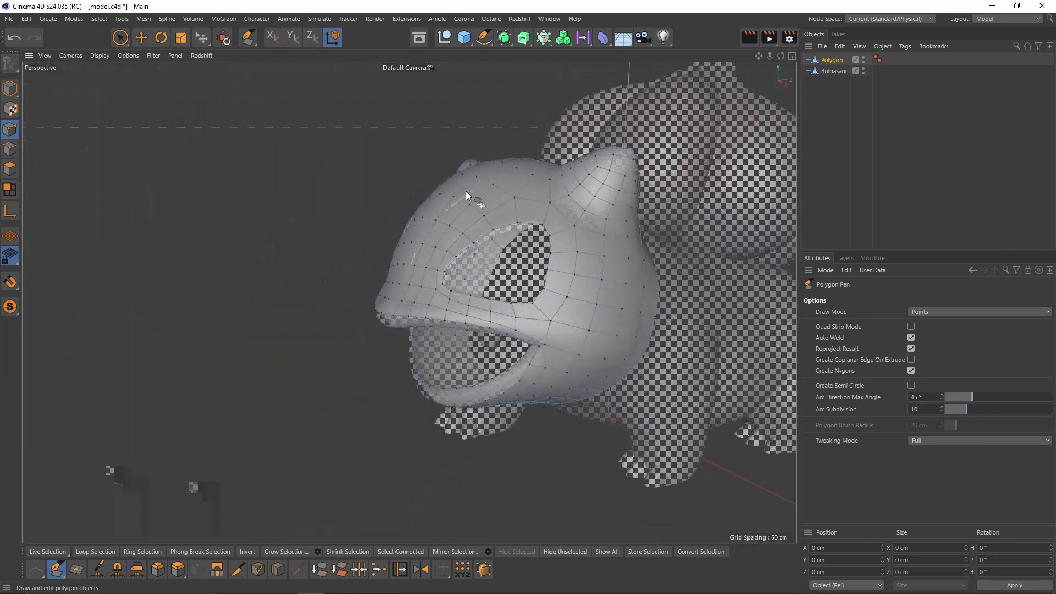
left_click_drag(485, 297, 531, 193, "alt")
scroll(561, 255, "up", 5)
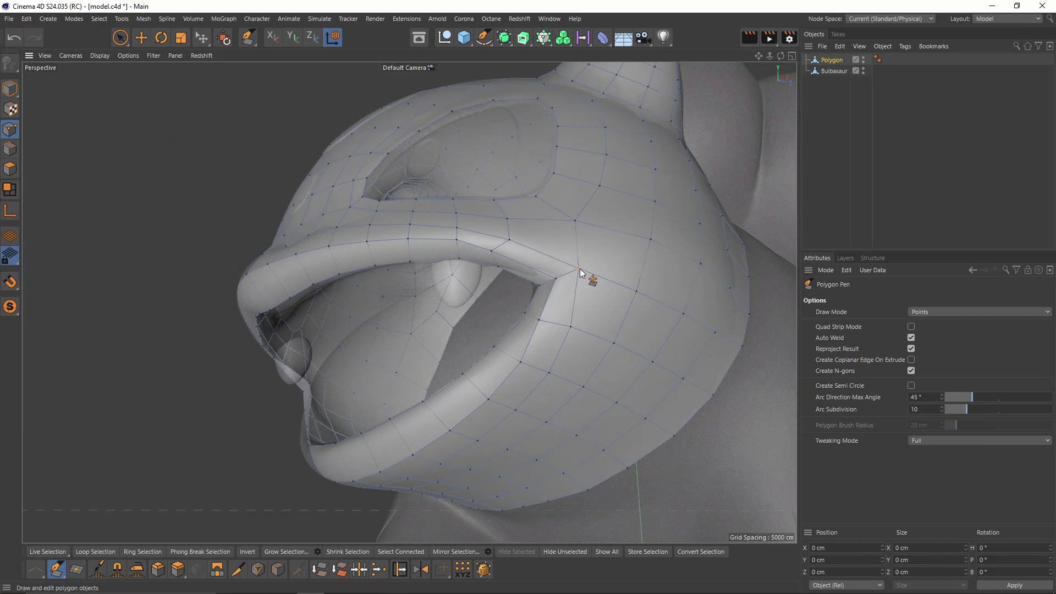
key("ctrl+shift+z")
key("ctrl+shift+z")
key("ctrl+shift+z")
key("ctrl+shift+z")
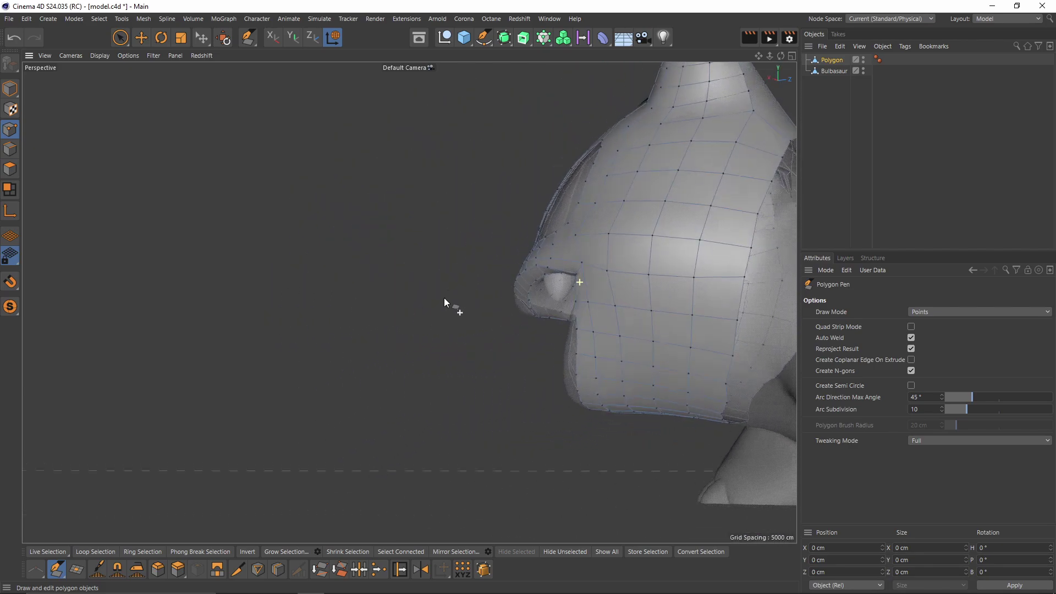
key("ctrl+shift+z")
key("ctrl+shift+z")
key("ctrl+shift+z")
key("ctrl+shift+z")
key("ctrl+shift+z")
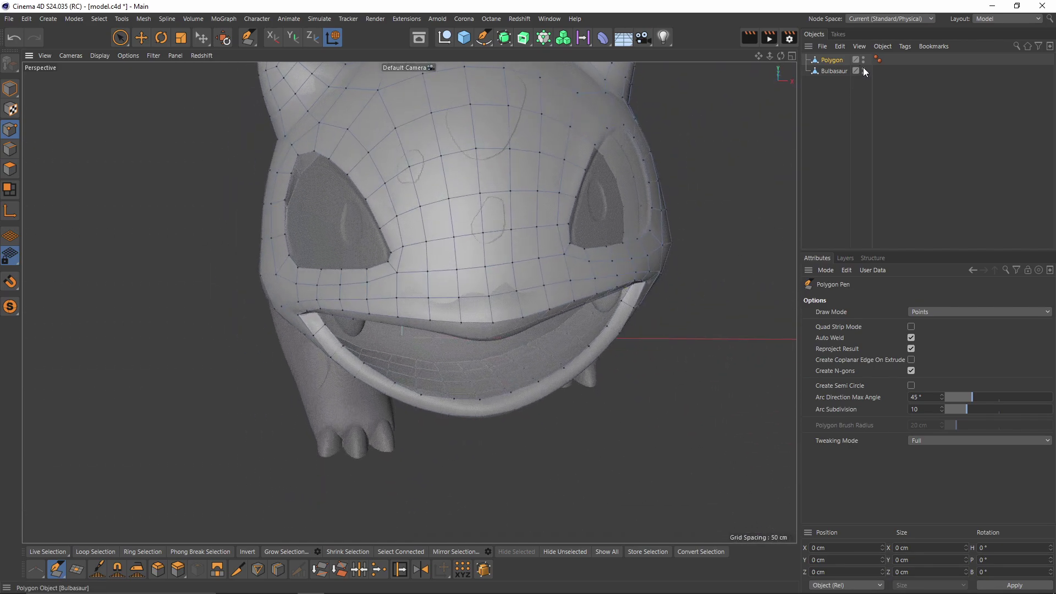
Hide the Bulbasaur sculpt and place the Polygon mesh inside a Subdivision Surface
double_click(863, 69, "alt")
left_click_drag(533, 202, 391, 266, "alt")
scroll(390, 266, "down", 3)
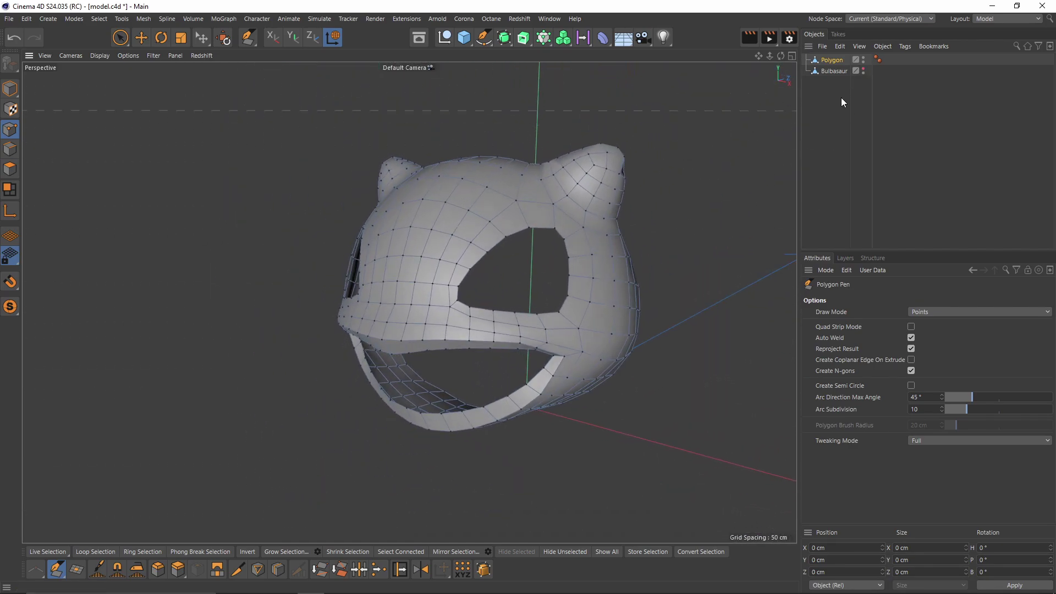
left_click(505, 38, "alt")
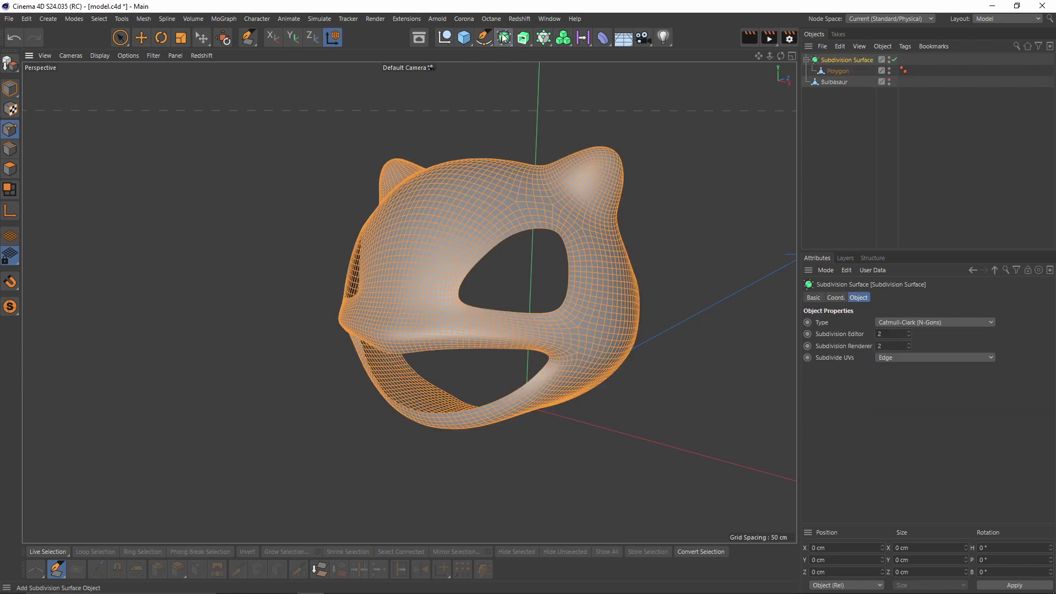
left_click(907, 124)
left_click_drag(477, 271, 398, 257, "alt")
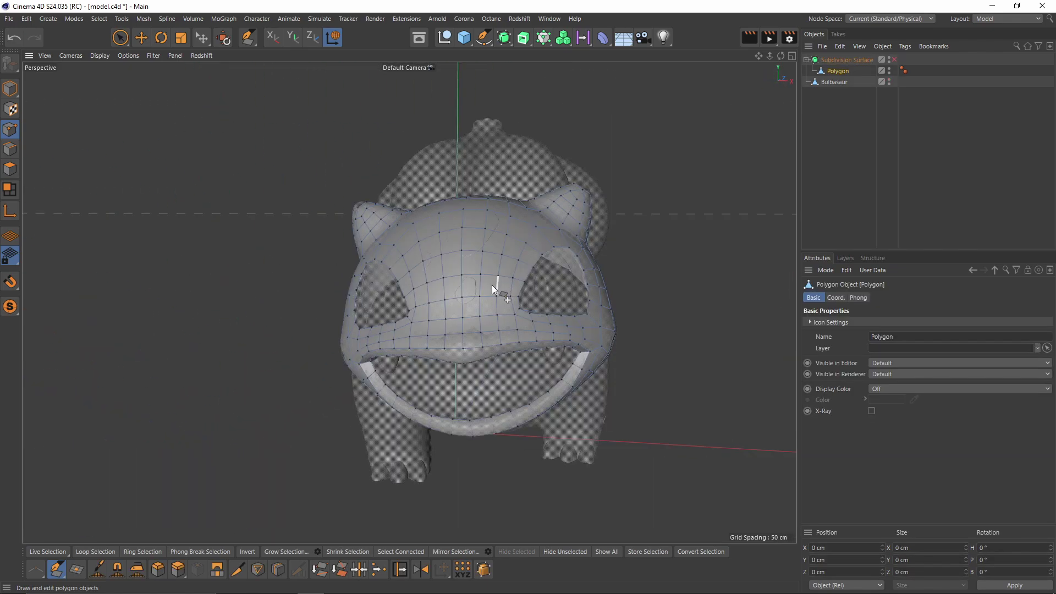
Check the eye sockets and mouth interior on the sculpt, hide Bulbasaur and turn on the Subdivision Surface
left_click_drag(492, 285, 767, 160, "alt")
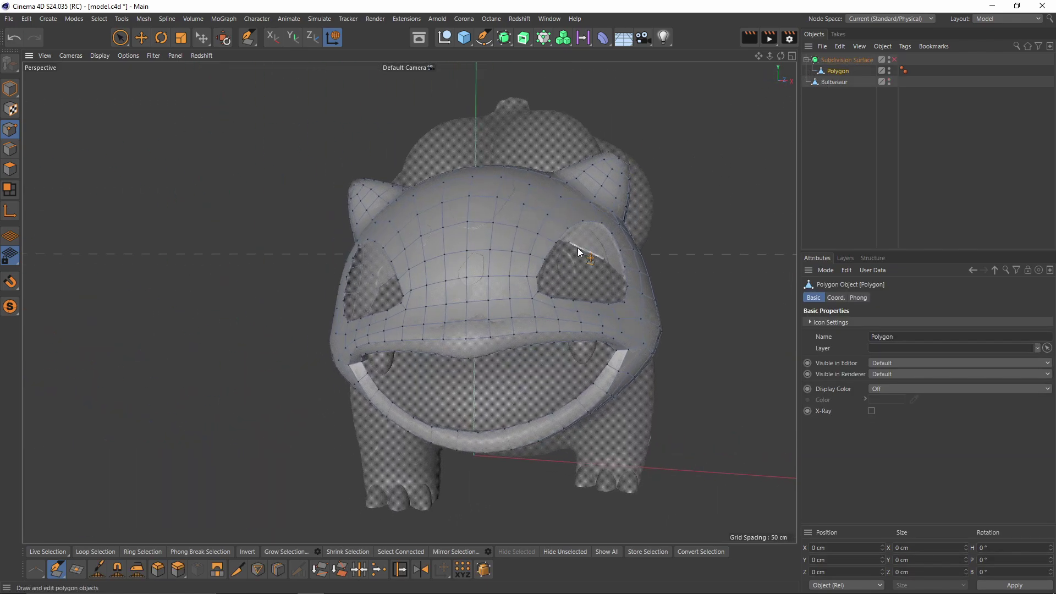
left_click_drag(581, 240, 424, 302, "alt")
left_click_drag(550, 248, 484, 296, "alt")
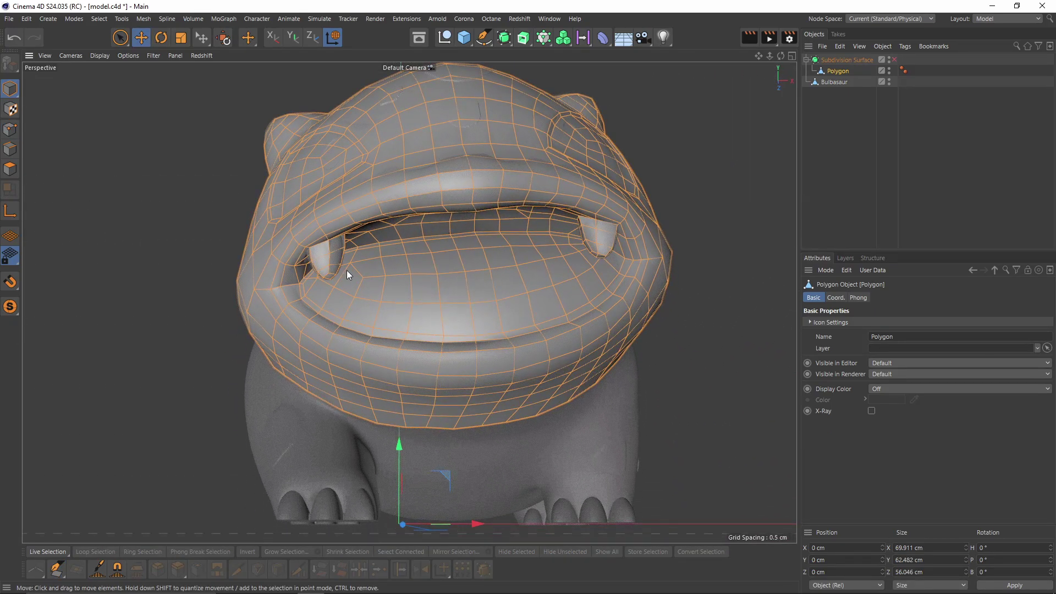
left_click_drag(355, 286, 543, 282, "alt")
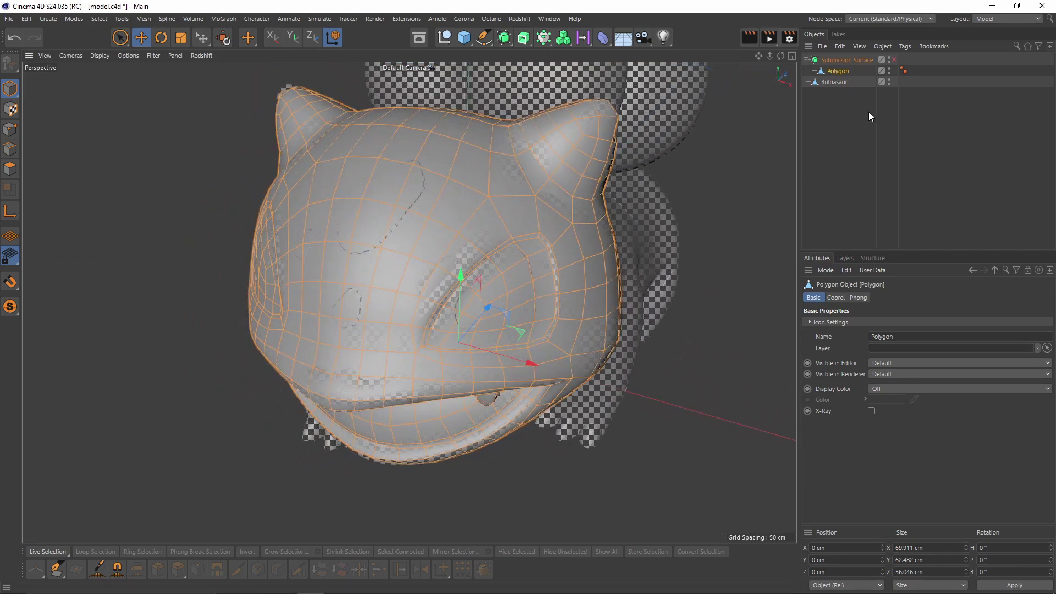
middle_click_drag(592, 262, 602, 243, "alt")
left_click(890, 79)
left_click(889, 80)
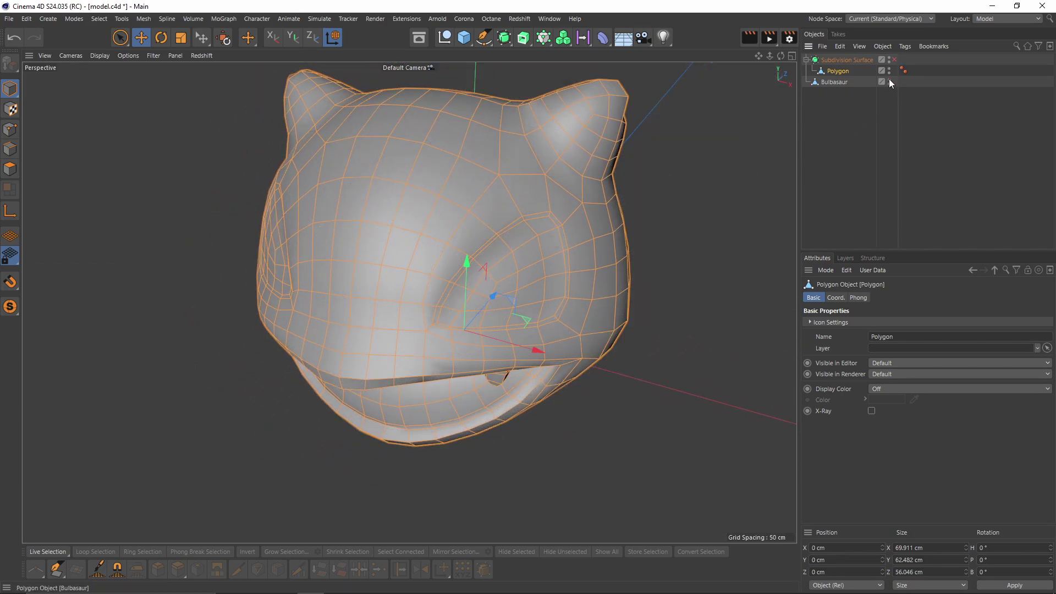
left_click(862, 134)
left_click_drag(582, 312, 647, 201, "alt")
left_click(646, 201)
Insert an edge loop along the rim of the eye socket with Loop/Path Cut in Edge mode, at 58.421% offset
key("k")
key("l")
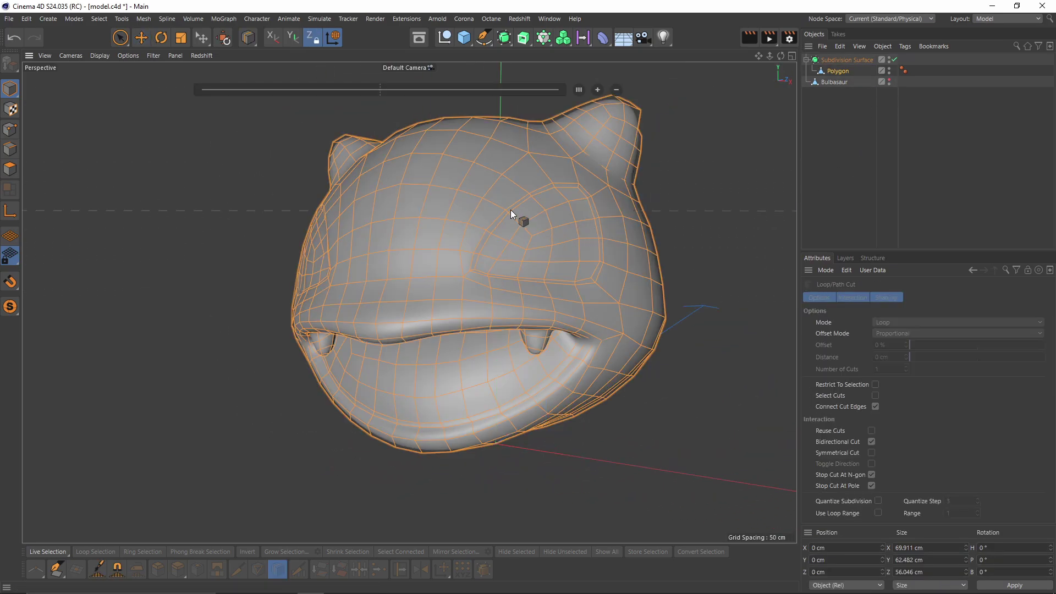
scroll(511, 212, "up", 5)
right_click(550, 201)
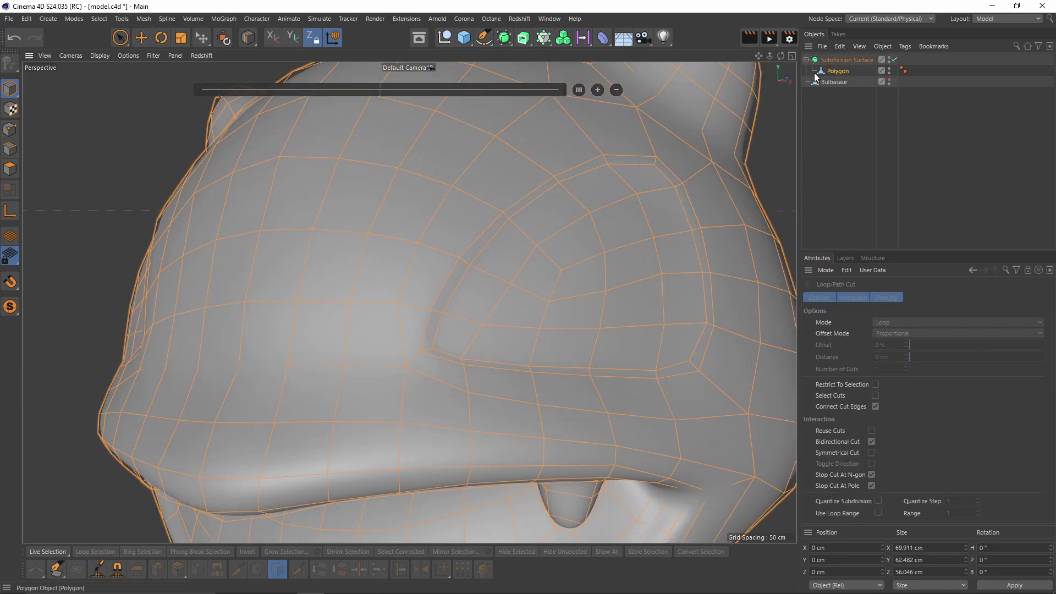
left_click(10, 148)
right_click(668, 211)
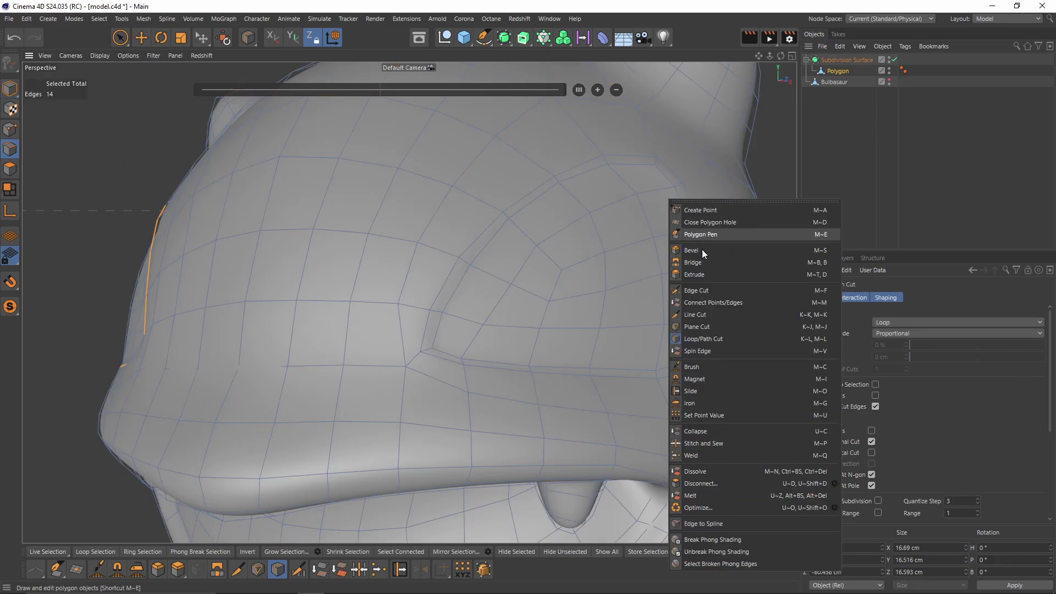
left_click(711, 343)
scroll(488, 220, "up", 5)
scroll(496, 226, "down", 5)
left_click_drag(507, 203, 485, 222, "alt")
scroll(595, 177, "up", 8)
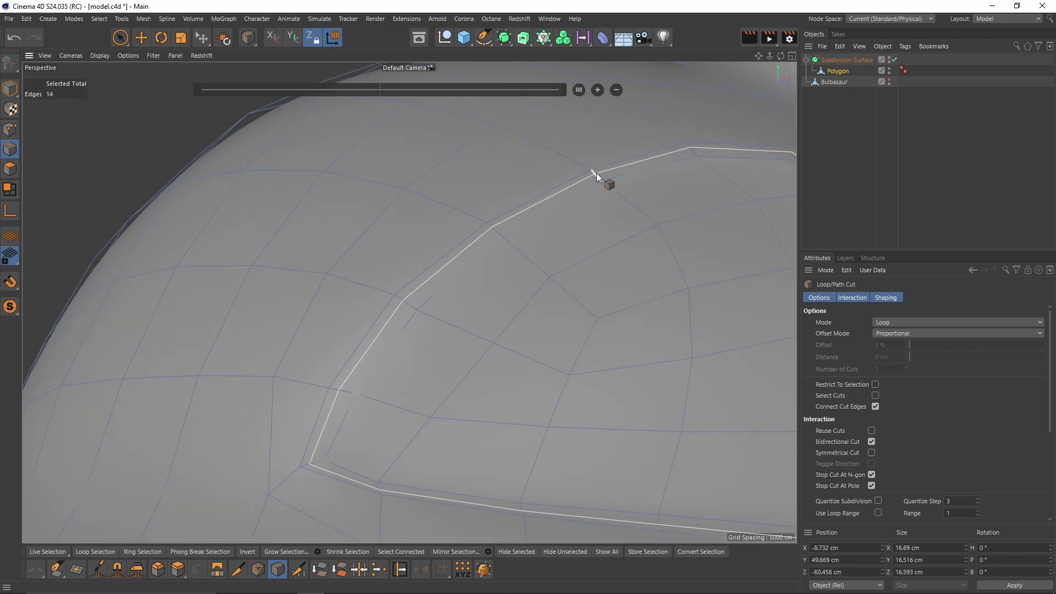
mouse_move(596, 173)
left_mouse_down()
mouse_move(595, 185)
mouse_move(608, 182)
mouse_move(582, 157)
left_mouse_up()
scroll(528, 183, "down", 8)
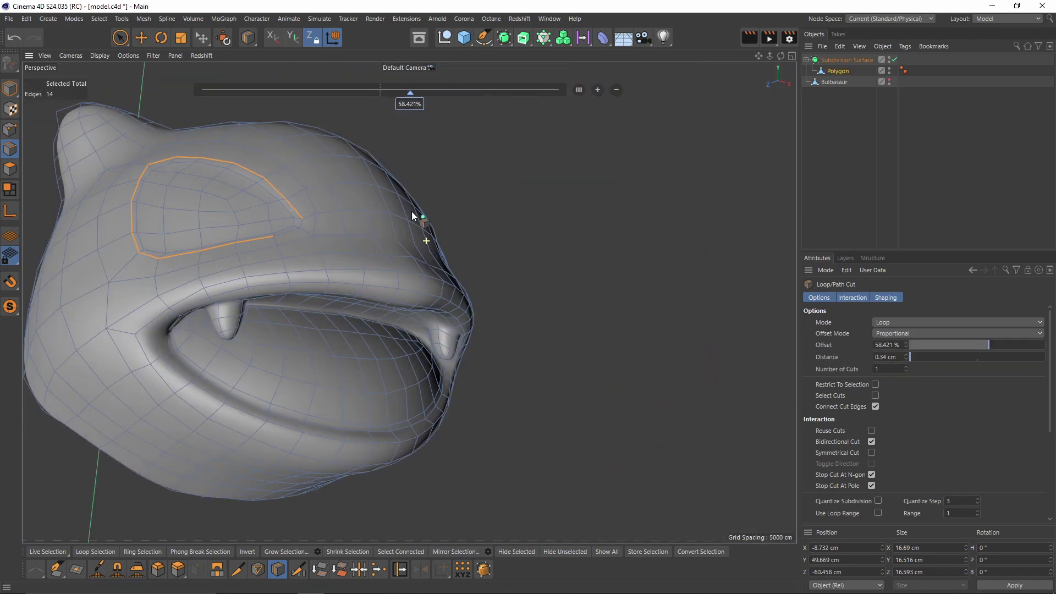
Insert an edge loop around the base of the fang on the Polygon mesh with Loop/Path Cut
scroll(395, 192, "up", 6)
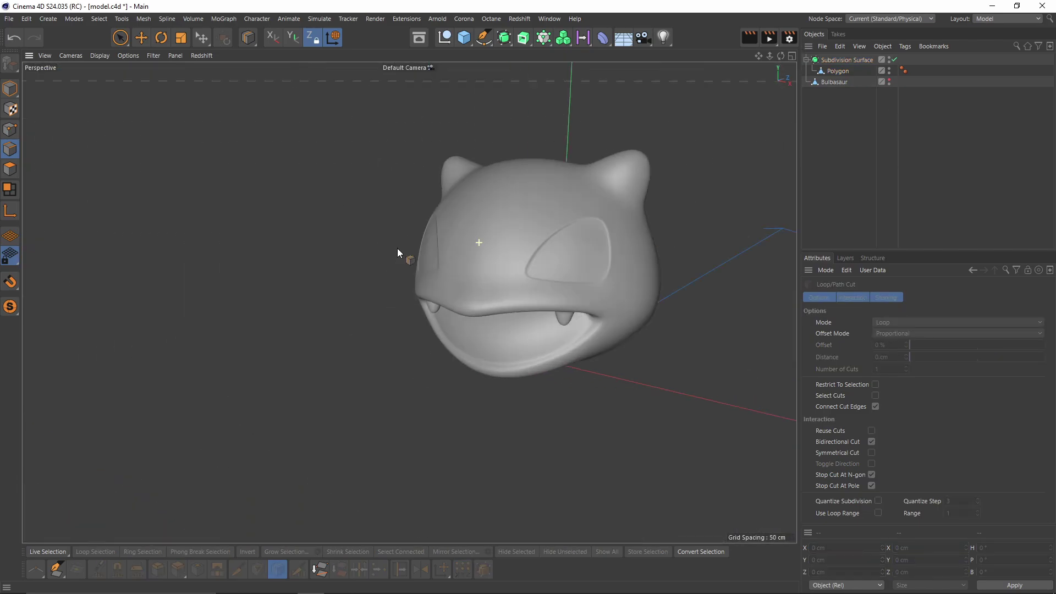
left_click_drag(391, 247, 495, 223, "alt")
scroll(395, 308, "up", 5)
key("ctrl+z")
scroll(391, 309, "up", 6)
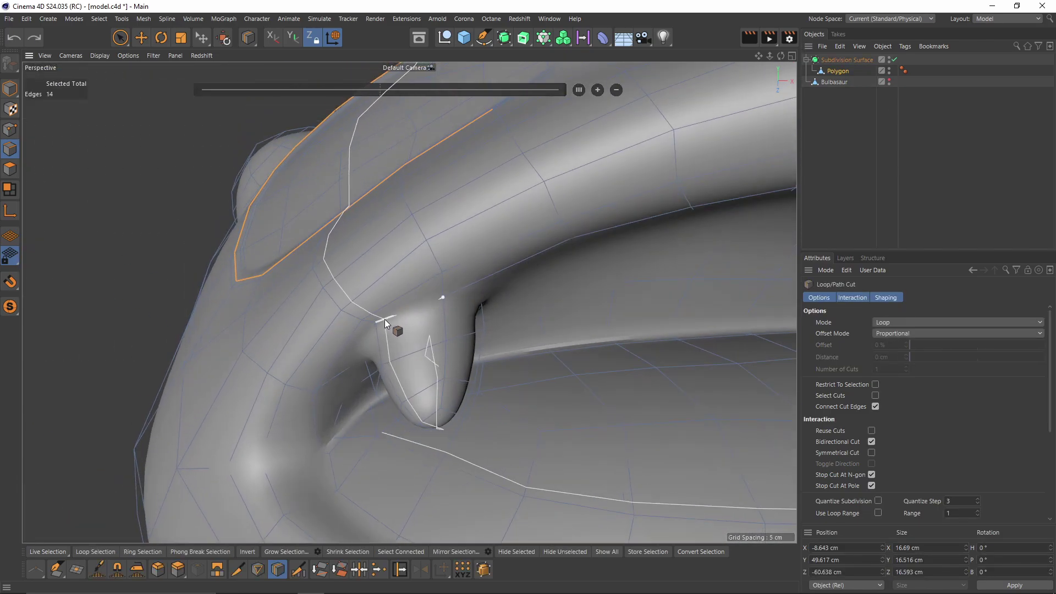
scroll(385, 319, "down", 3)
left_click(381, 331)
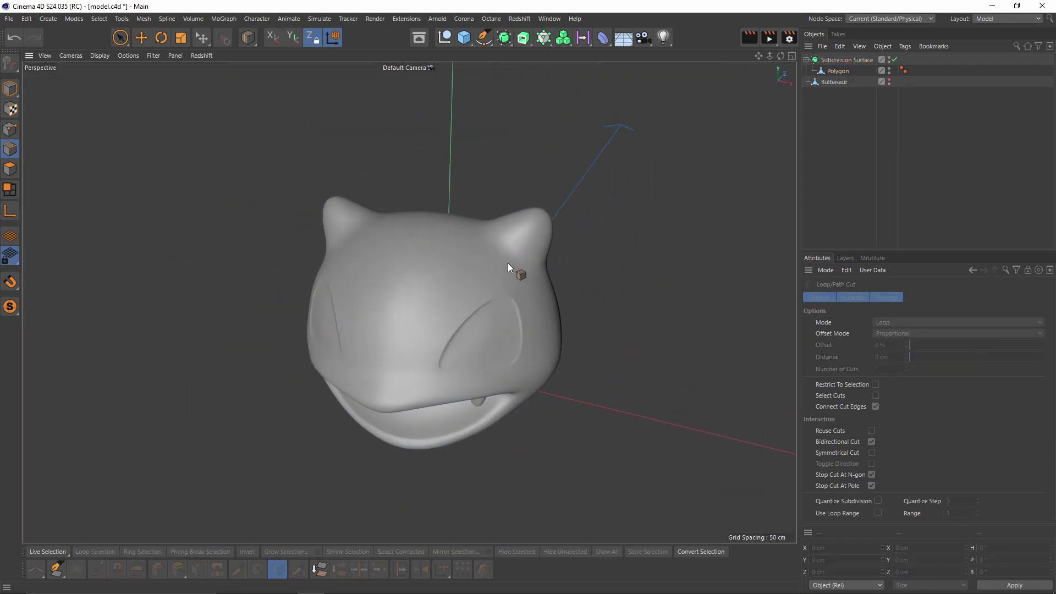
Show the Bulbasaur sculpt again and move it along the X axis until it stands beside the retopologized head
left_click_drag(507, 263, 494, 117, "alt")
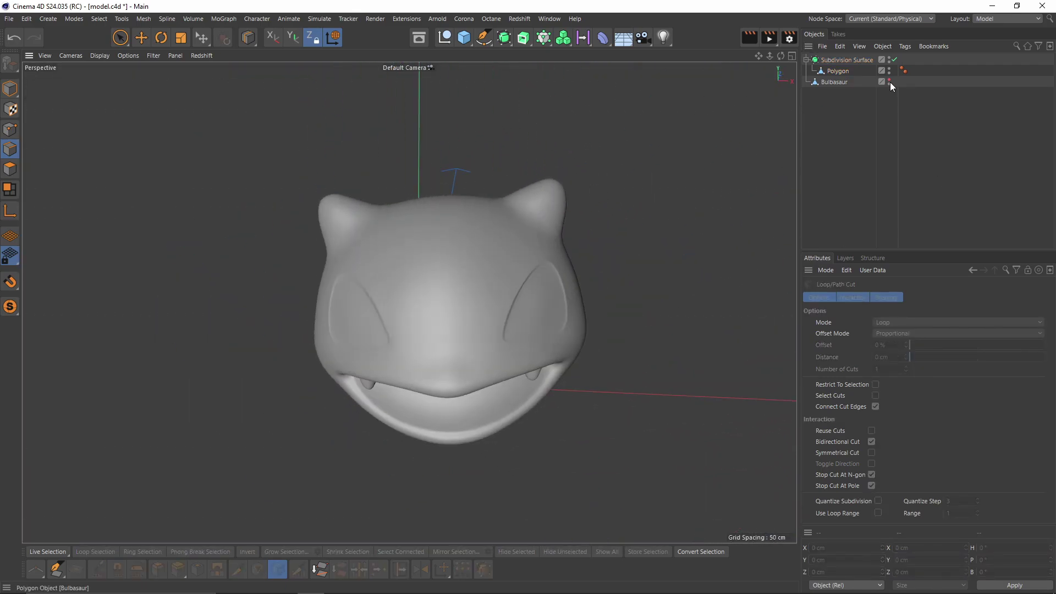
left_click(889, 81)
left_click(841, 83)
left_click(10, 89)
key("e")
left_click_drag(517, 278, 528, 313, "alt")
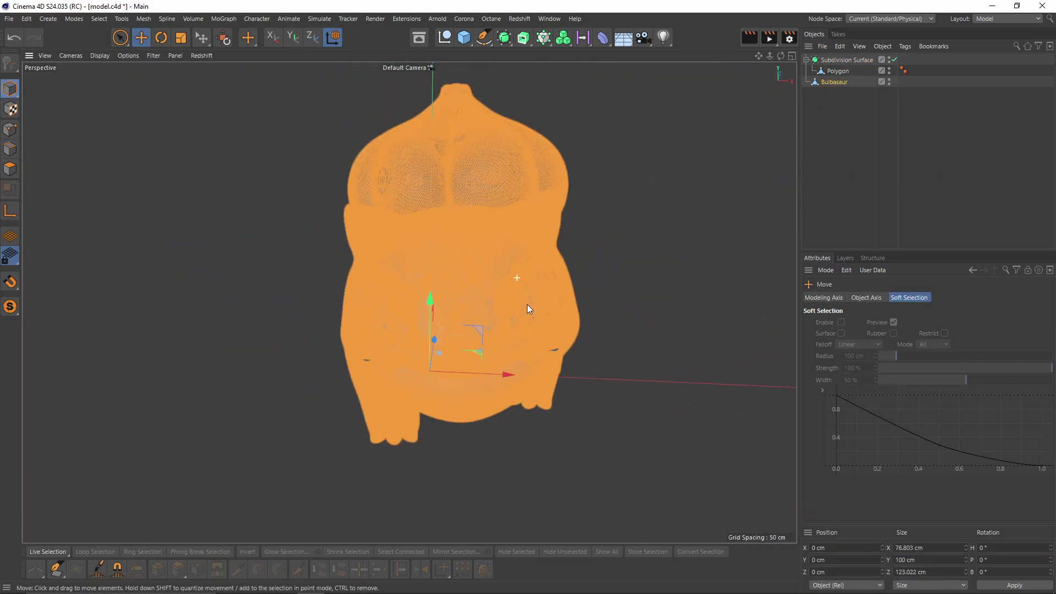
left_click_drag(499, 375, 287, 371)
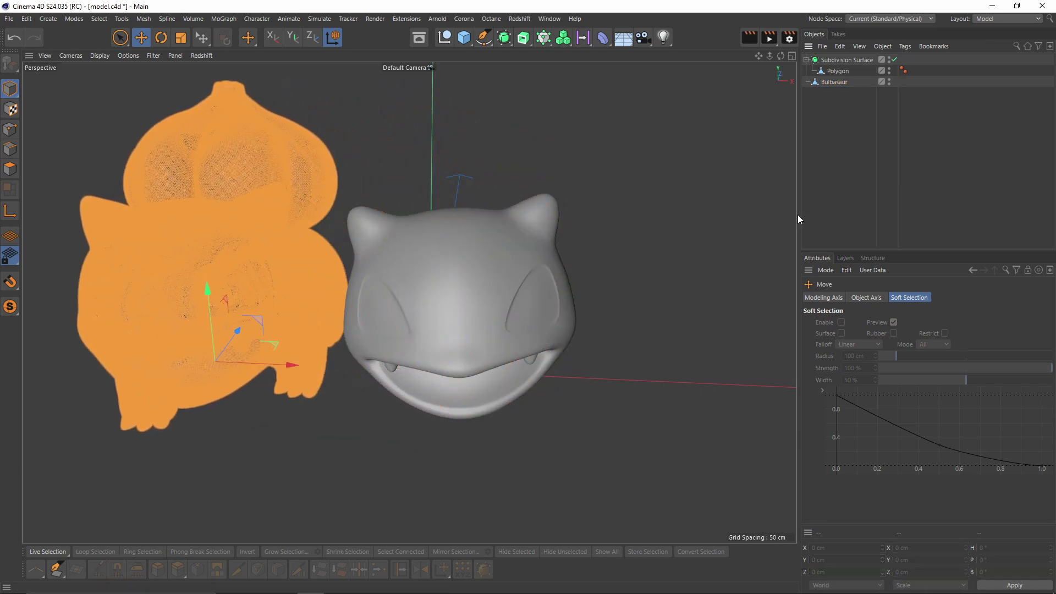
left_click(662, 231)
Compare the shape of the retopologized head with the Bulbasaur sculpt side by side from several angles
left_click_drag(662, 231, 311, 244, "alt")
left_click(834, 82)
left_click(873, 411)
left_click(913, 183)
left_click_drag(435, 241, 339, 301, "alt")
left_click_drag(350, 251, 324, 228, "alt")
left_click_drag(395, 237, 378, 213, "alt")
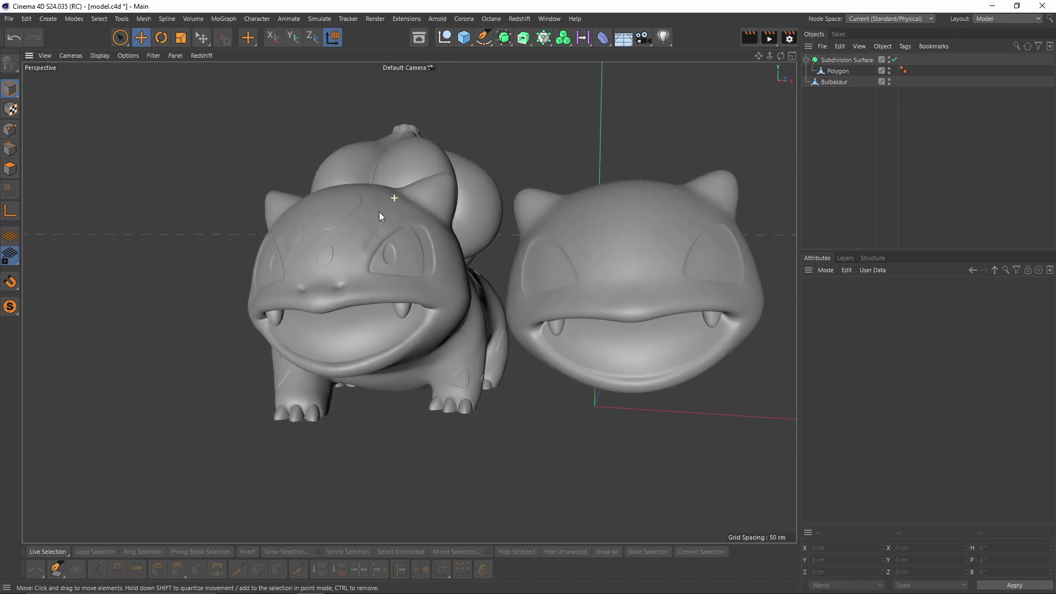
middle_click_drag(379, 213, 356, 238, "alt")
Highlight the Subdivision Surface to examine the head's wireframe flow, and check its shaded eyes, mouth and ears against the sculpt
left_click(597, 300)
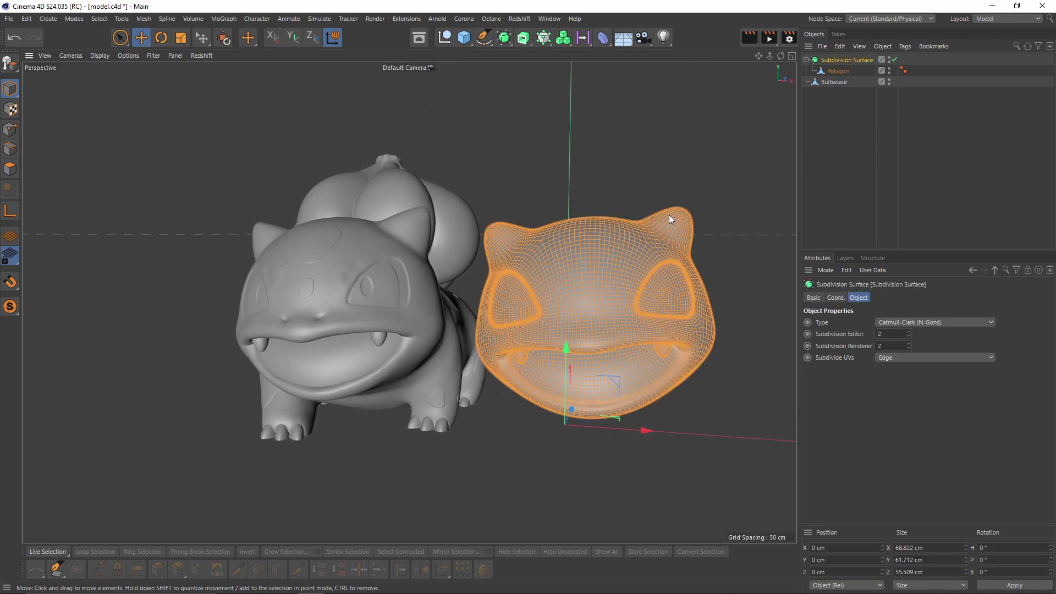
left_click(848, 133)
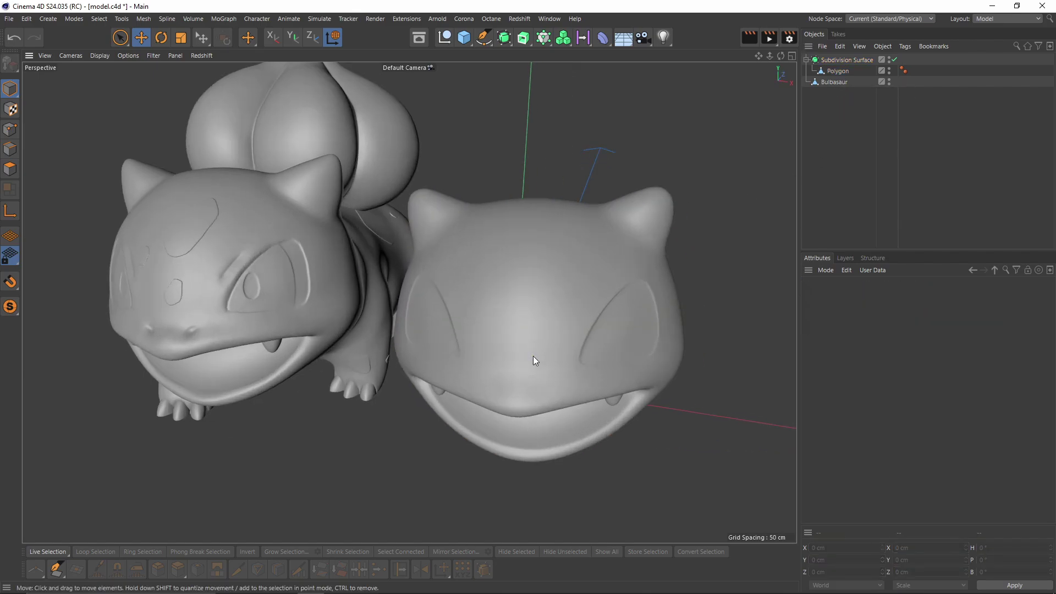
left_click_drag(534, 356, 550, 276, "alt")
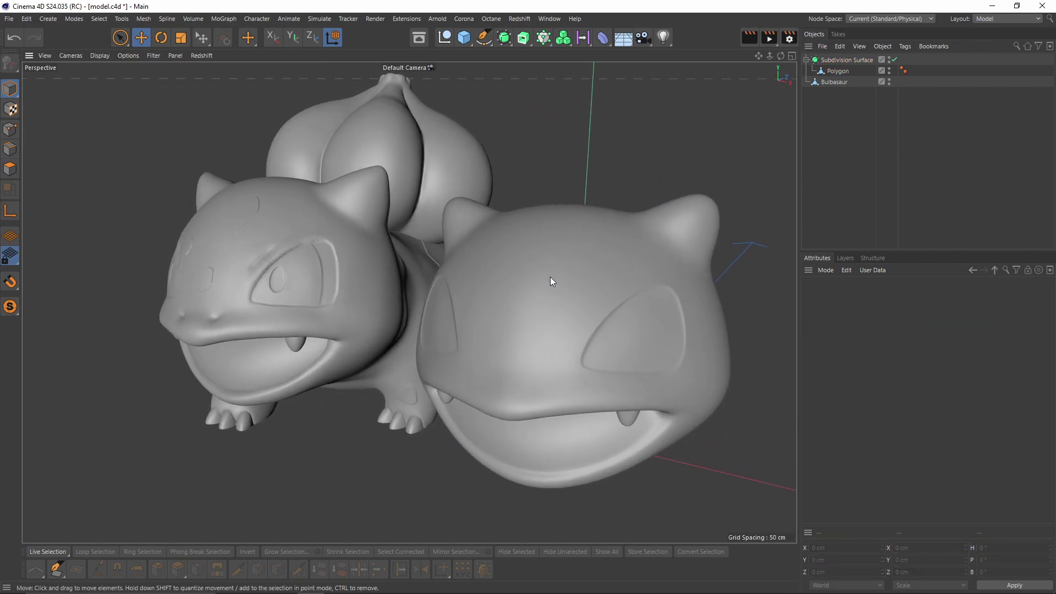
middle_click_drag(551, 276, 586, 248, "alt")
left_click_drag(586, 249, 551, 238, "alt")
right_click_drag(552, 238, 503, 306, "alt")
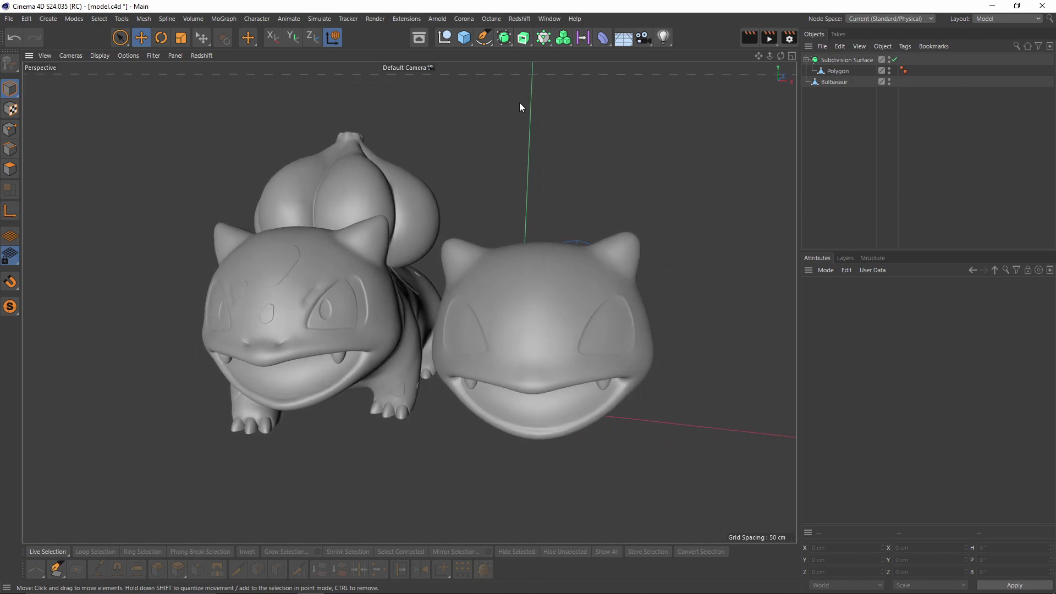